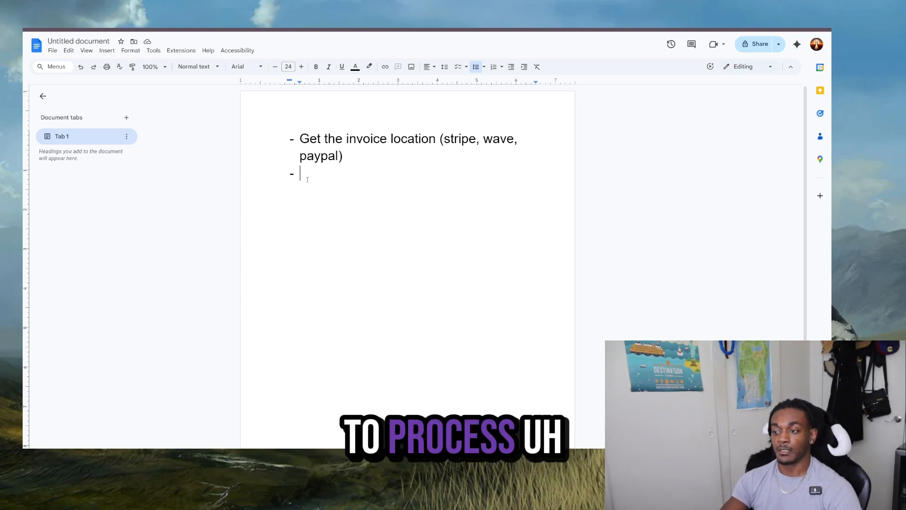
- Write the second bullet of the list as "Process who still owes money"
text(Ori)
text(ces wh)
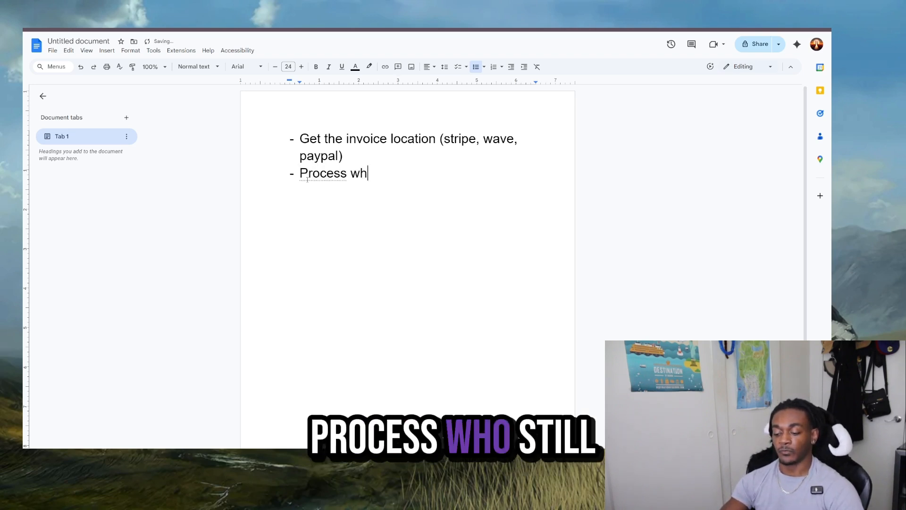
text(o still o)
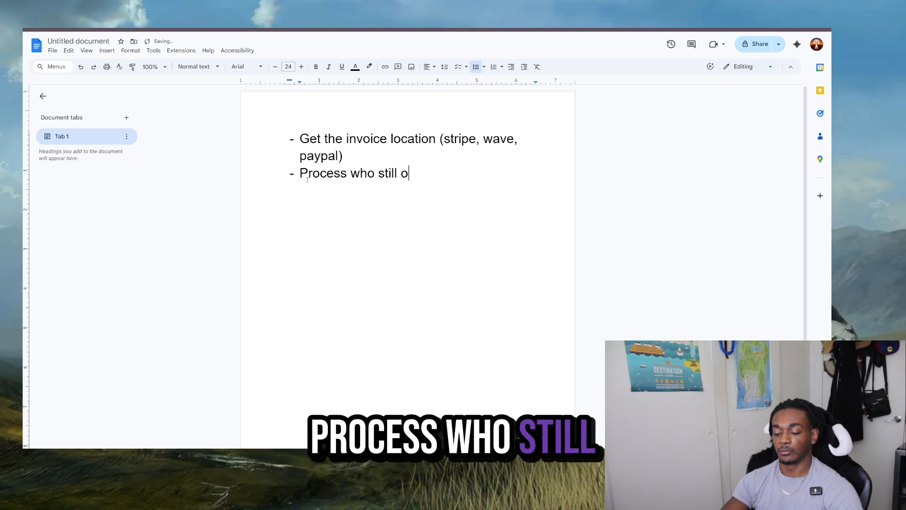
text(wes money)
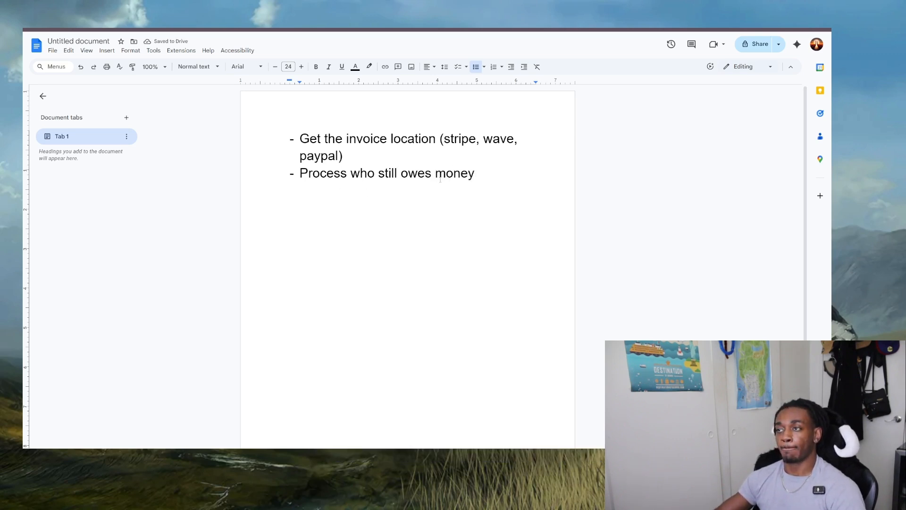
- Add a third bullet reading "Decide how long its been since the initial payment was due"
key(Return)
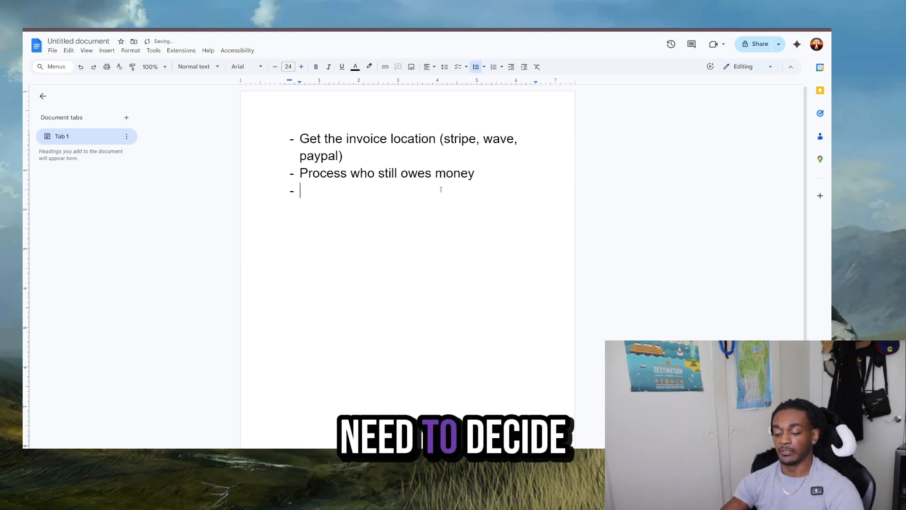
text(Decid)
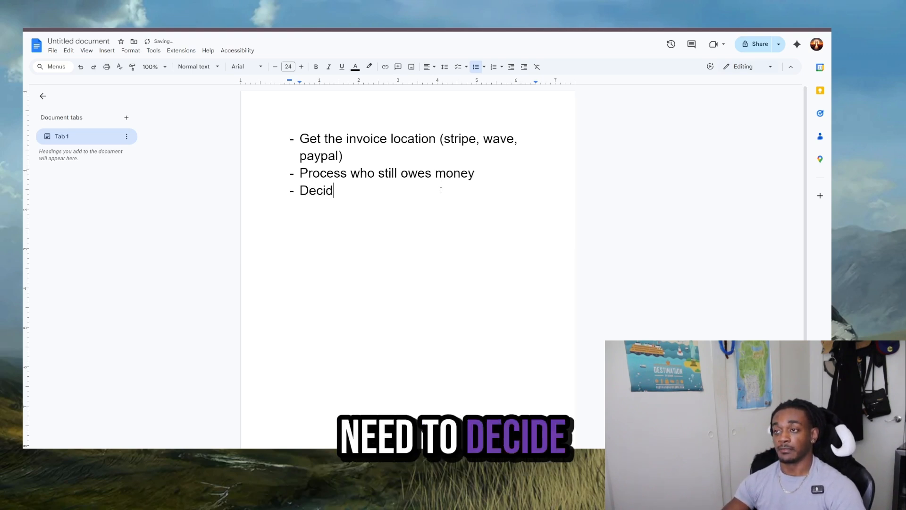
text(e who )
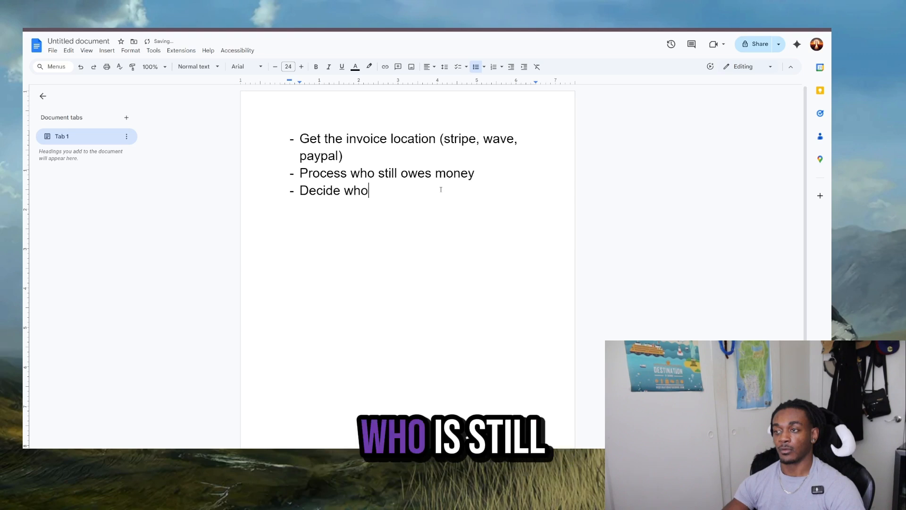
text(is st)
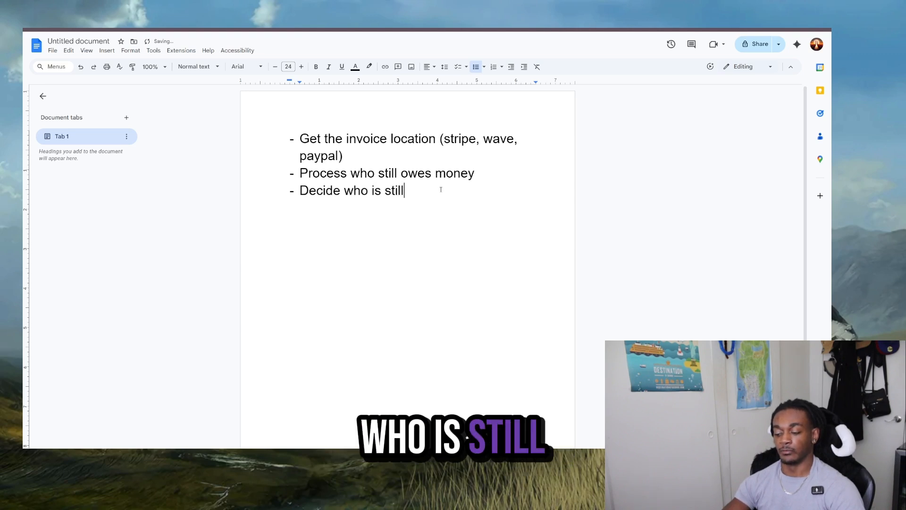
text(ill)
key(BackSpace)
key(BackSpace)
key(BackSpace)
key(BackSpace)
key(BackSpace)
key(BackSpace)
key(BackSpace)
key(BackSpace)
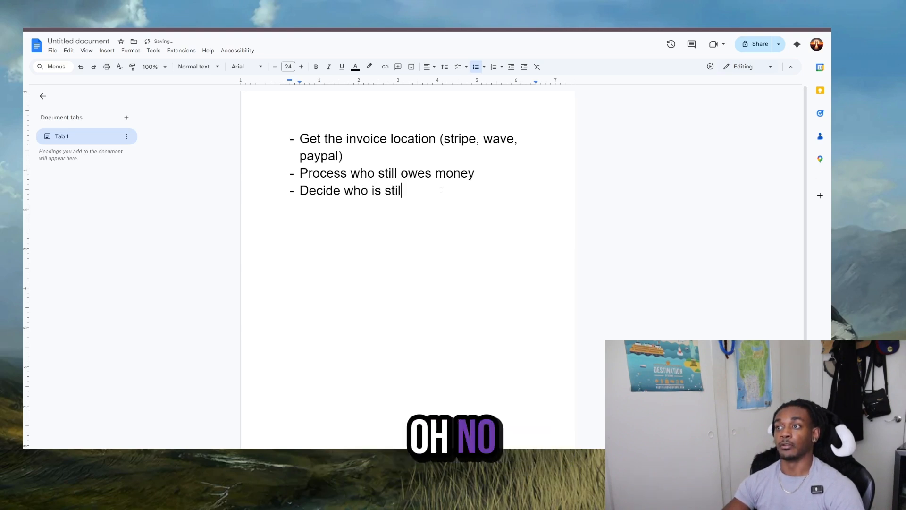
text(h)
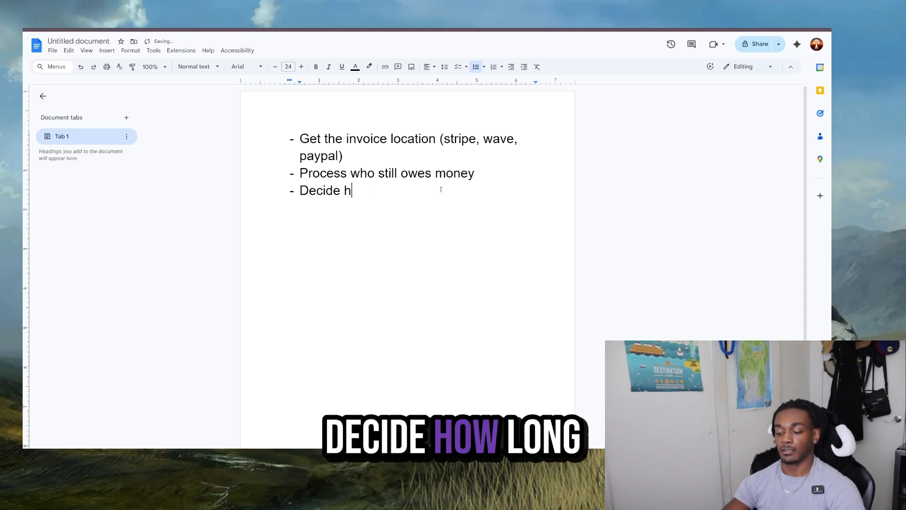
text(ow long its be)
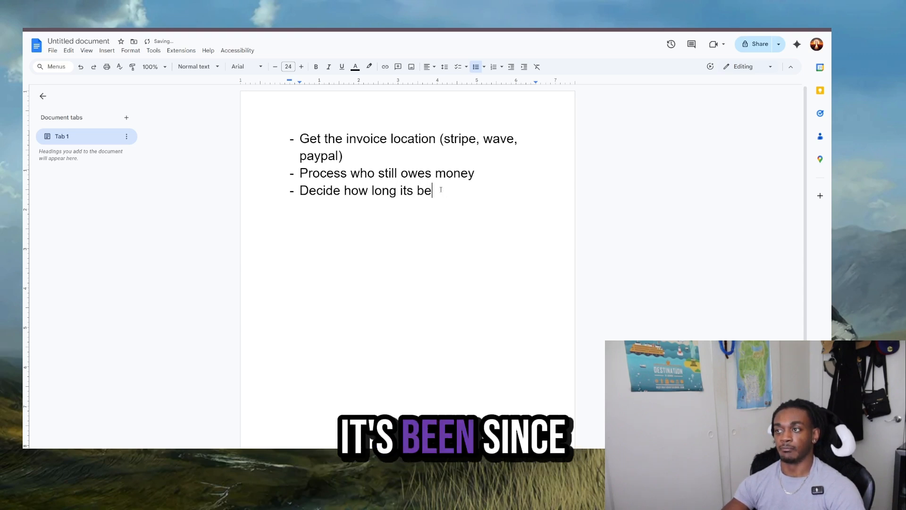
text(en since the i)
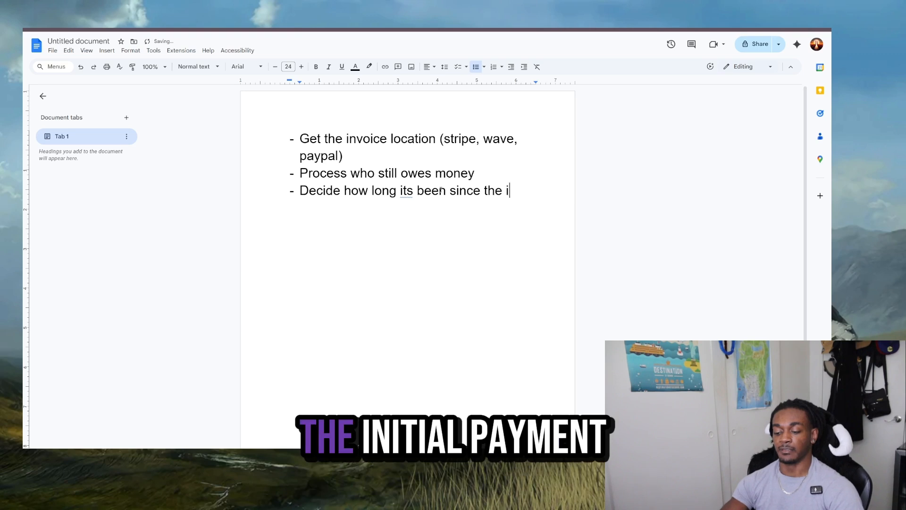
text(nit)
key(BackSpace)
key(BackSpace)
text(itial )
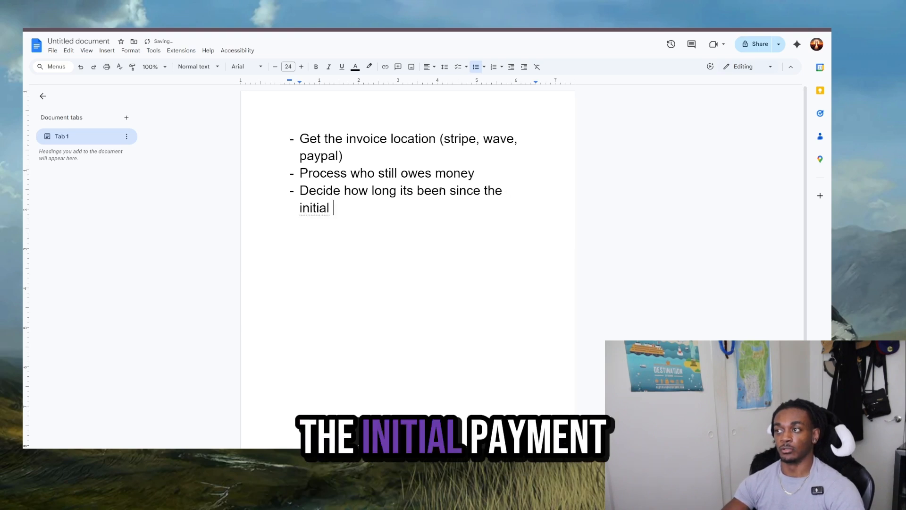
text(payment )
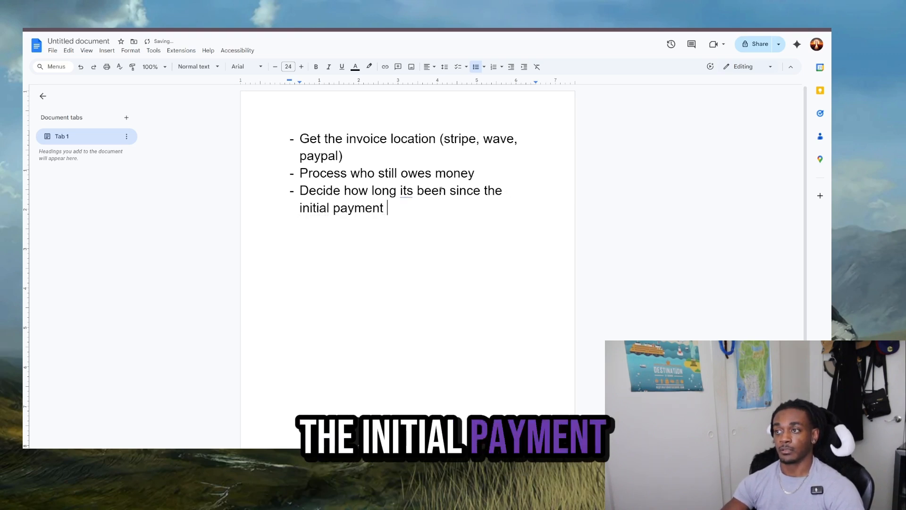
text(aws due)
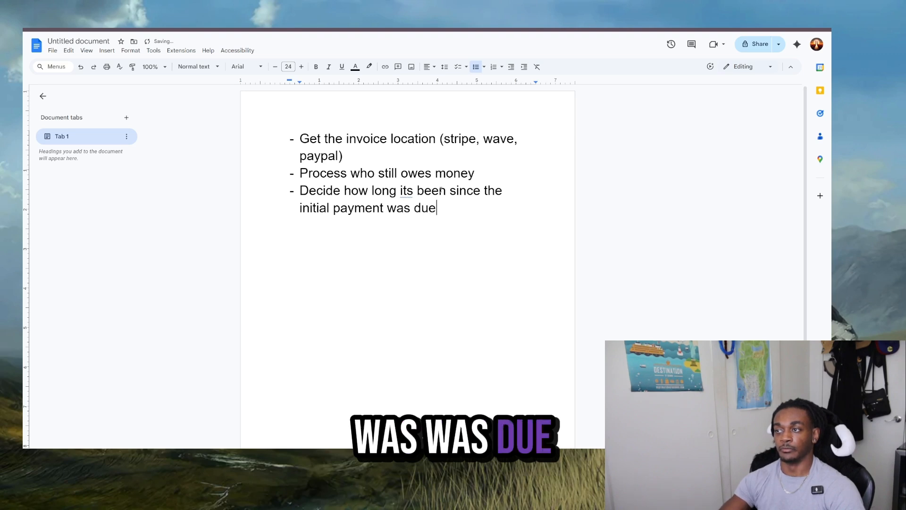
- Add a fourth bullet reading "Outreach and send the automated invoice to said customer/client"
key(Return)
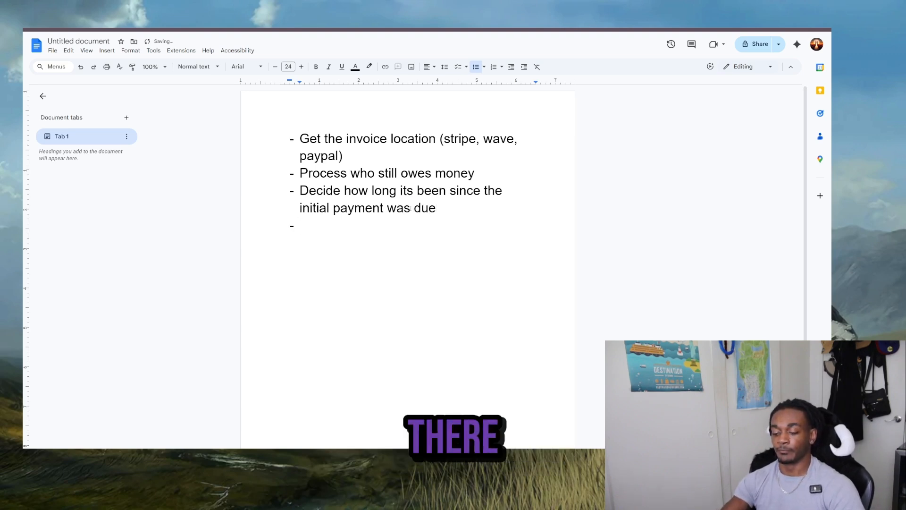
text(Outrea)
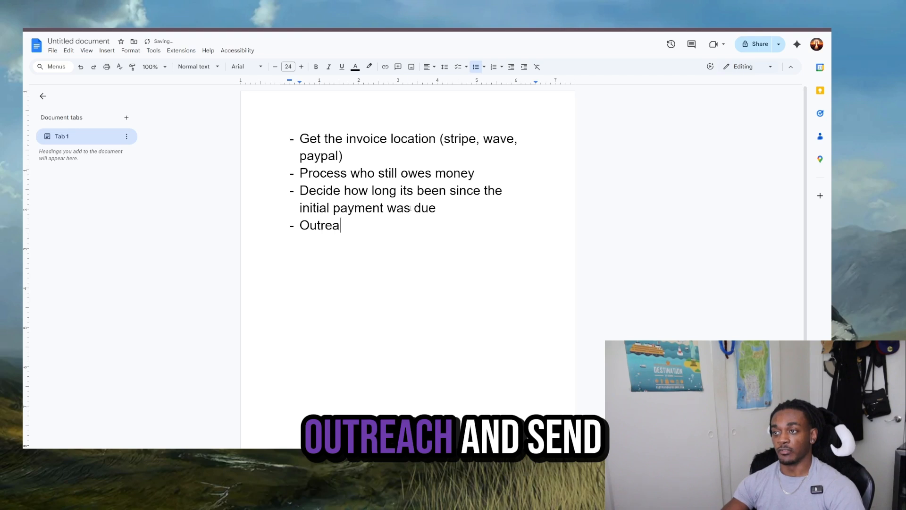
text(ch and send the )
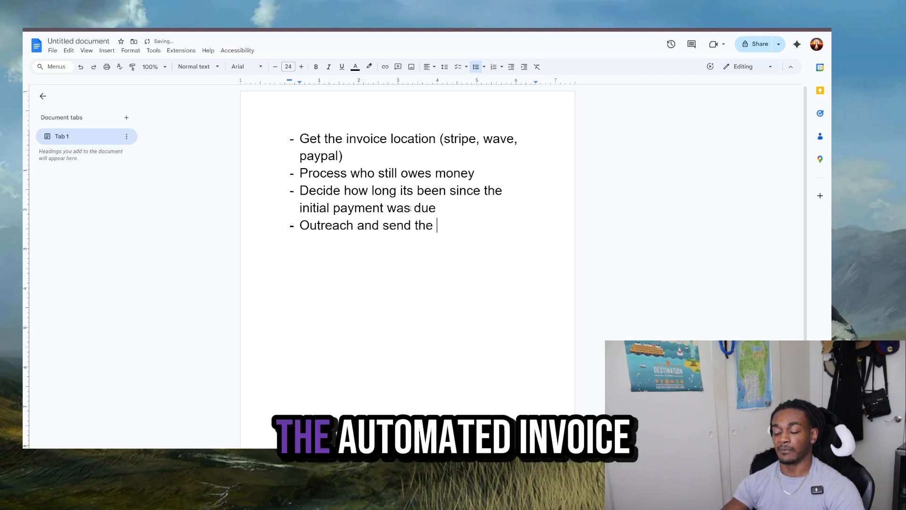
text(automated )
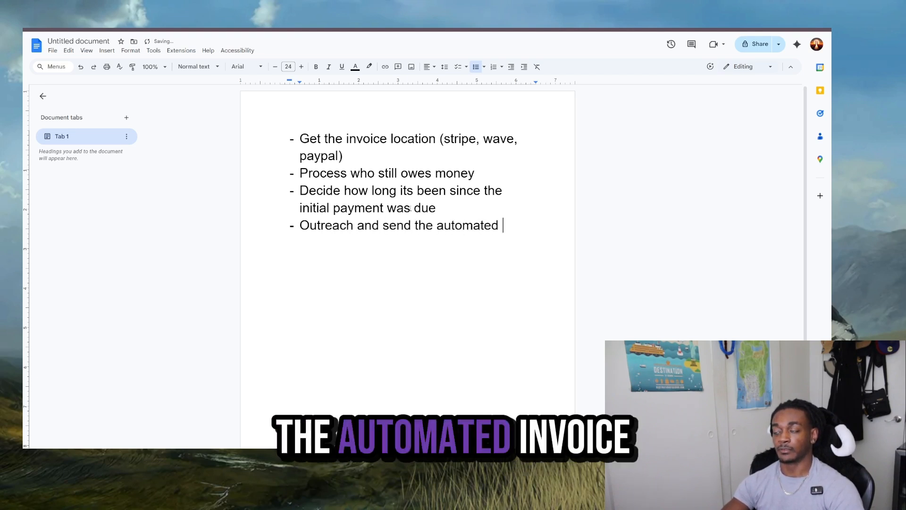
text(invoce to )
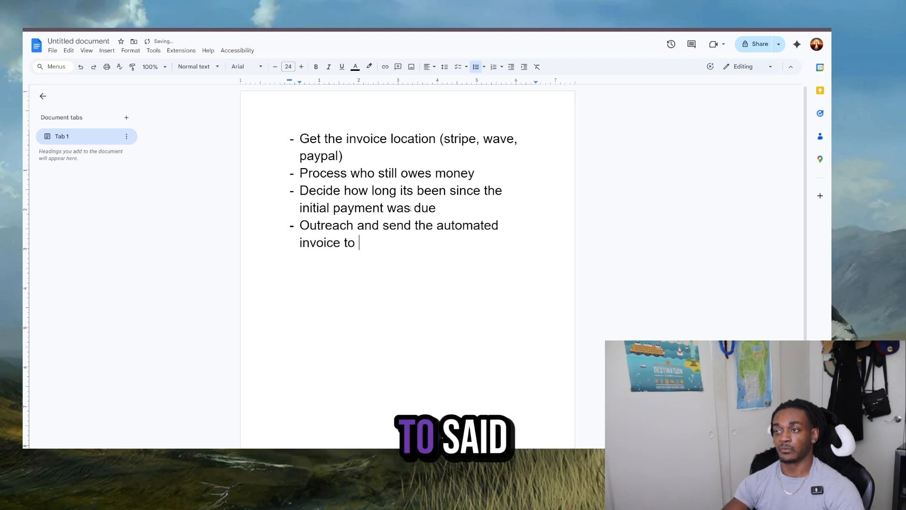
text(said )
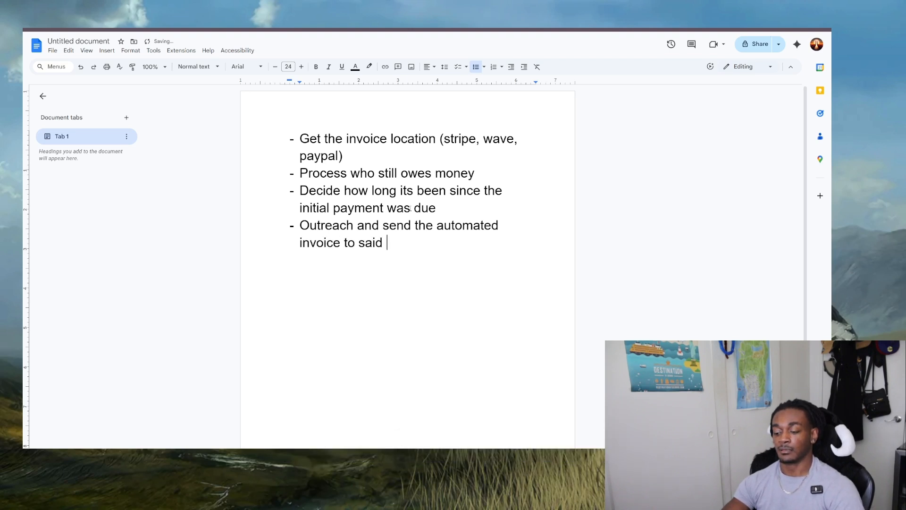
text(customer./)
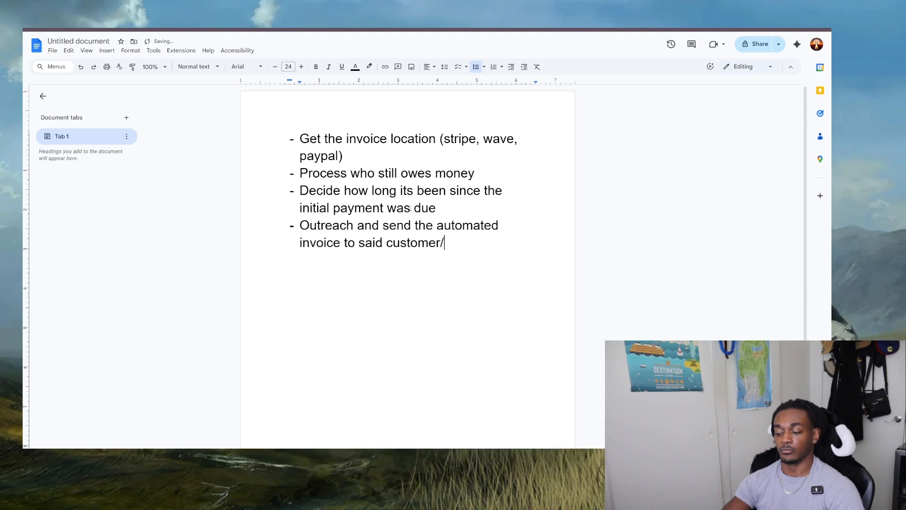
text(client)
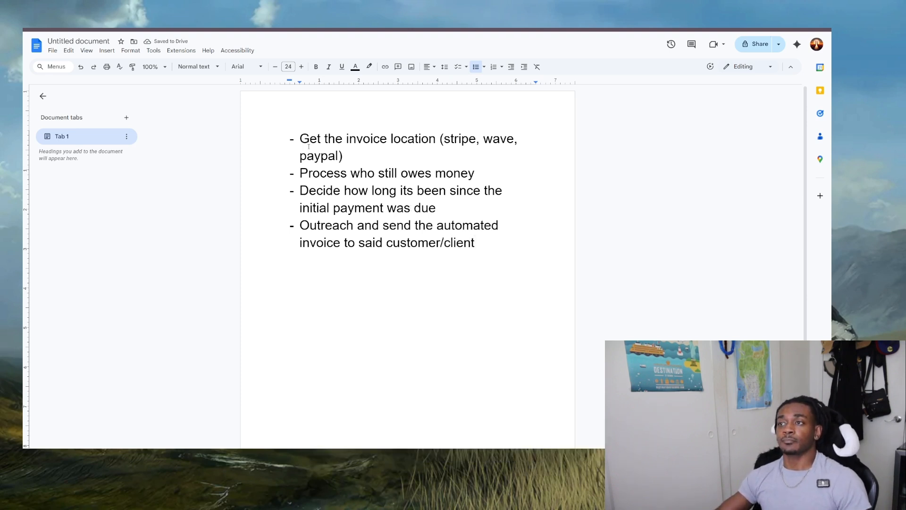
drag(287, 143, 484, 265)
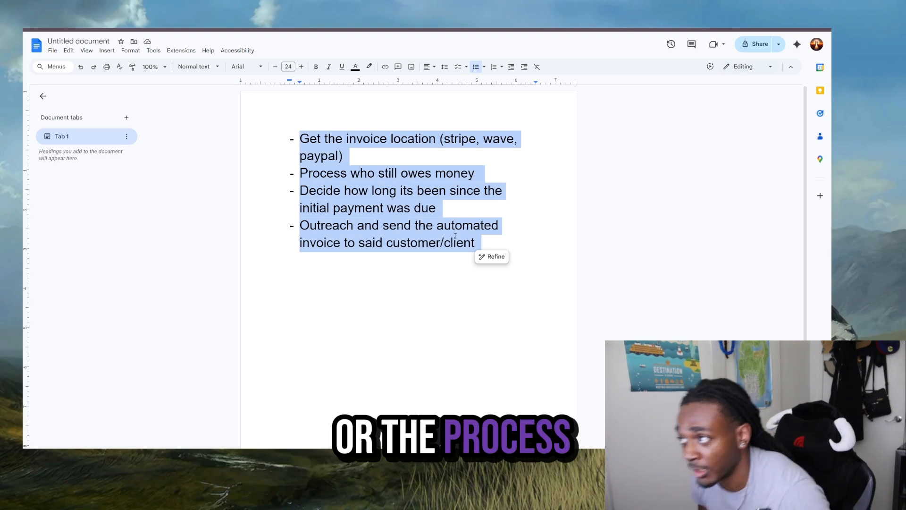
click(429, 138)
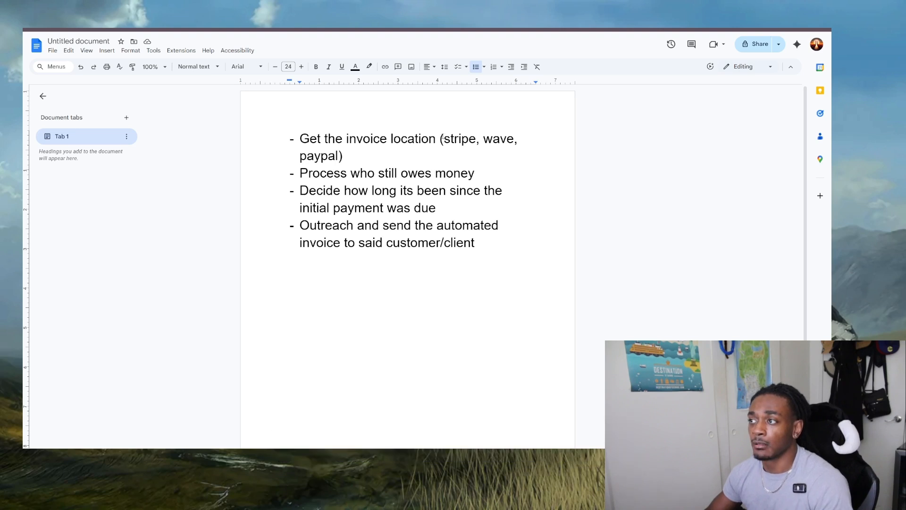
double_click(452, 139)
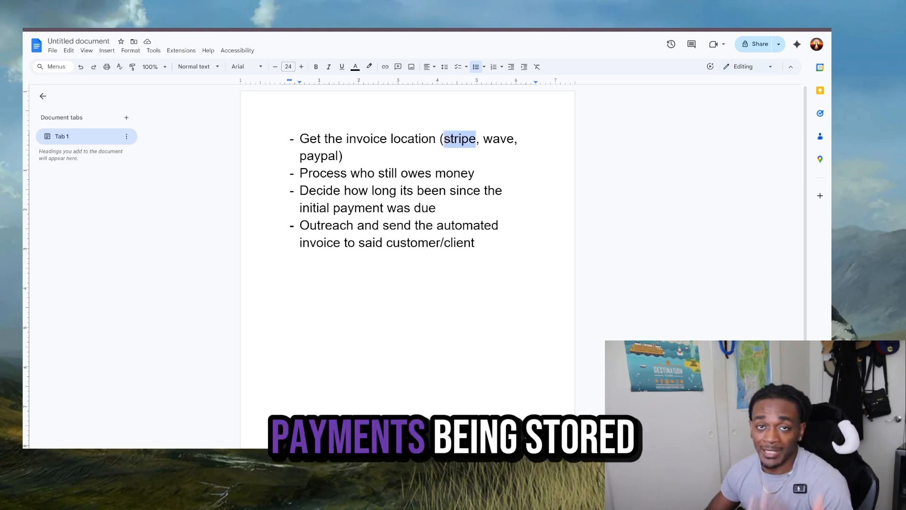
click(315, 154)
drag(300, 173, 479, 170)
drag(300, 191, 444, 205)
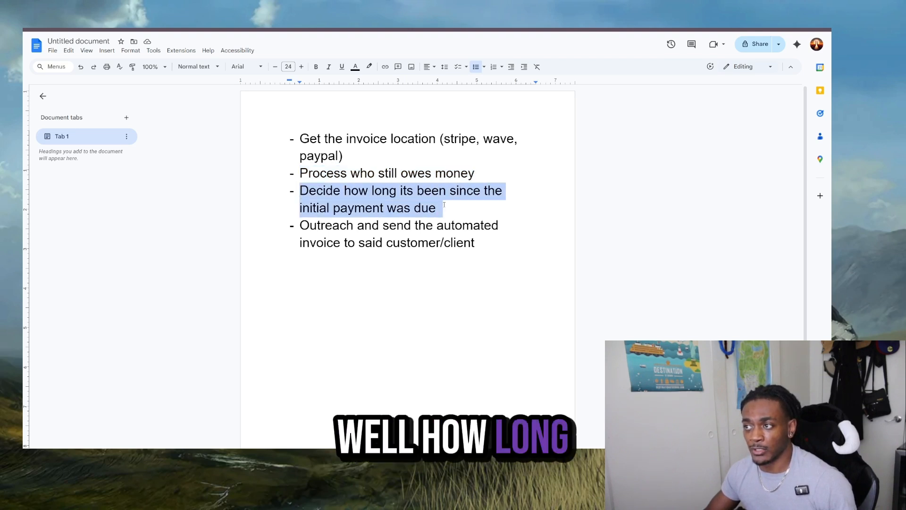
- Append "( 5 week since the first invoice was due)" to the end of the third bullet about the initial payment
click(444, 205)
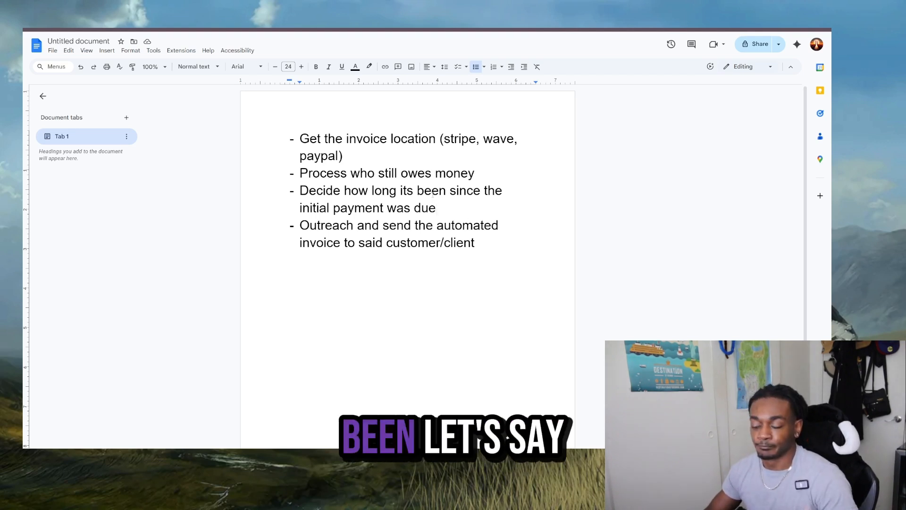
text(( 5 days since)
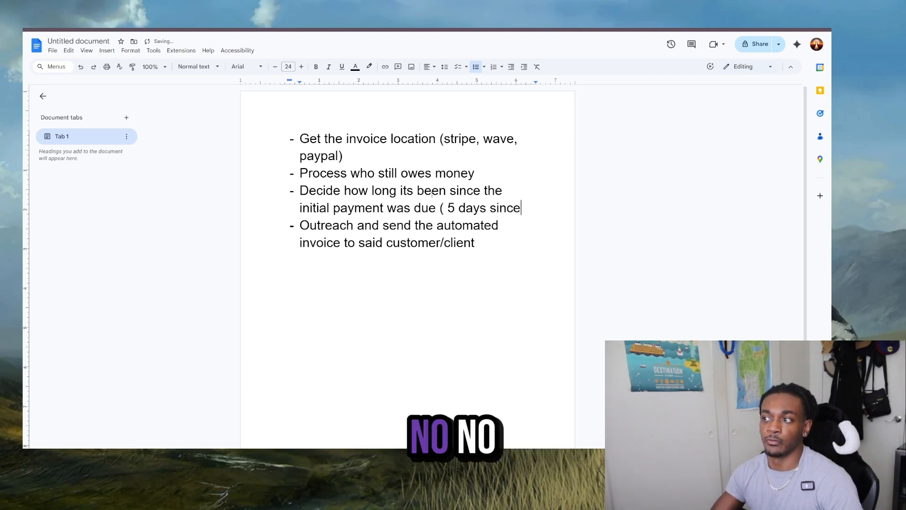
key(BackSpace)
key(BackSpace)
key(BackSpace)
key(BackSpace)
key(BackSpace)
key(BackSpace)
key(BackSpace)
key(BackSpace)
key(BackSpace)
key(BackSpace)
text(5 week since )
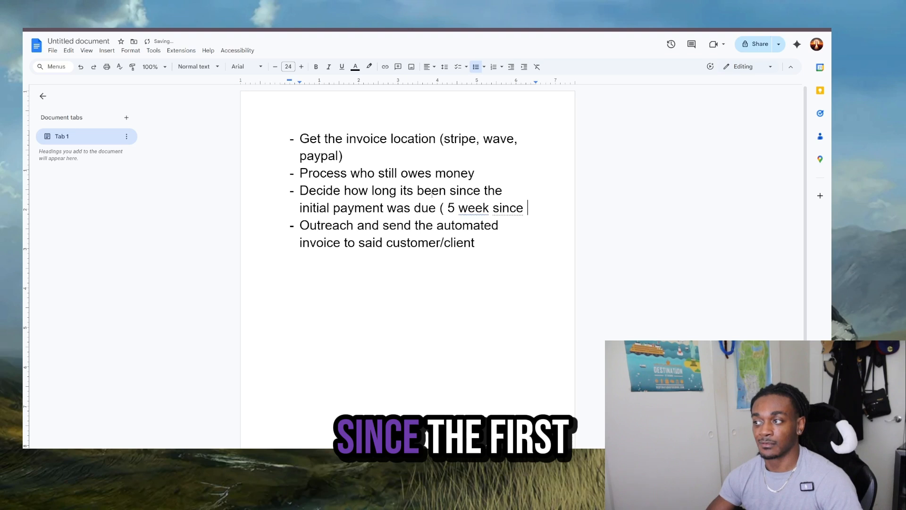
text(the first)
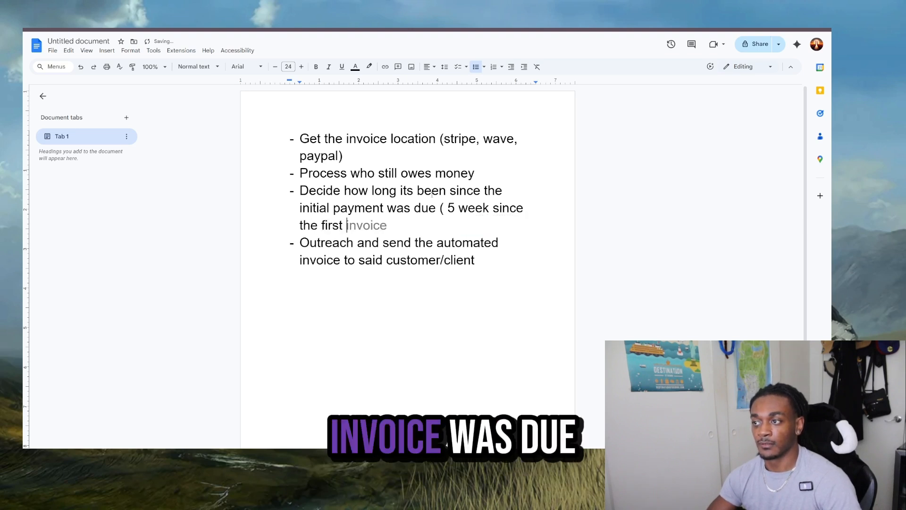
key(Tab)
text(was due)
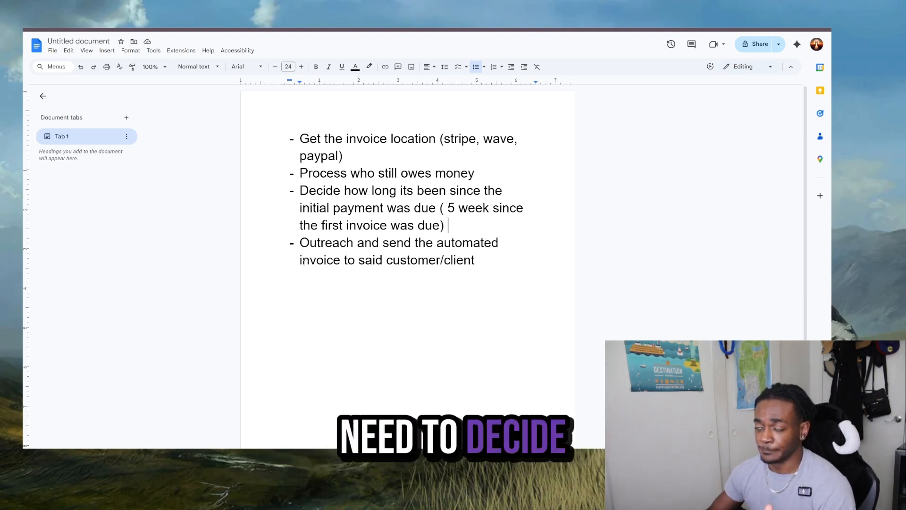
drag(300, 243, 481, 260)
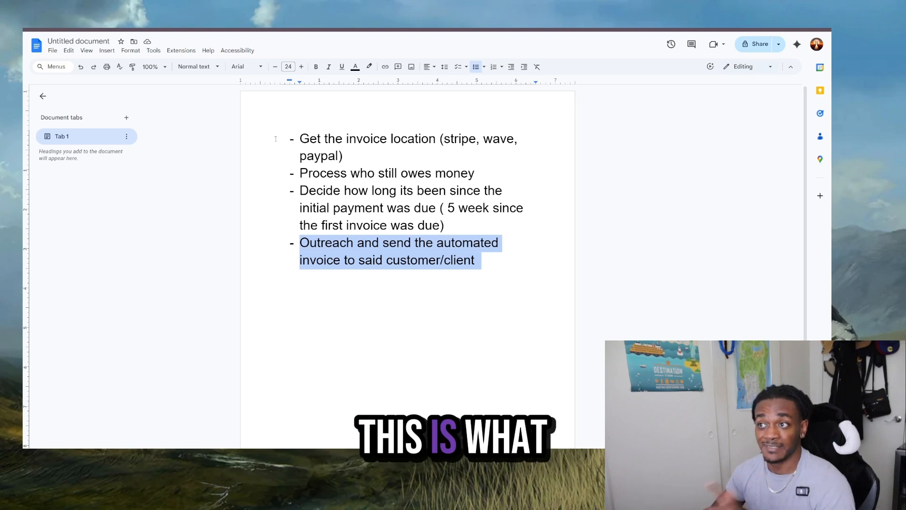
click(300, 137)
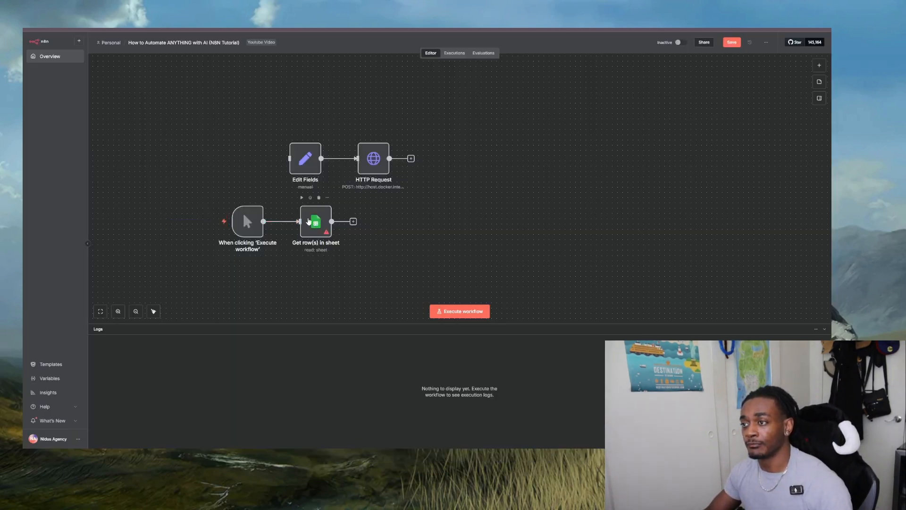
- Rename the Google Sheets "Get row(s) in sheet" node as "Stripe" in quotation marks and return to the canvas
double_click(311, 224)
click(357, 50)
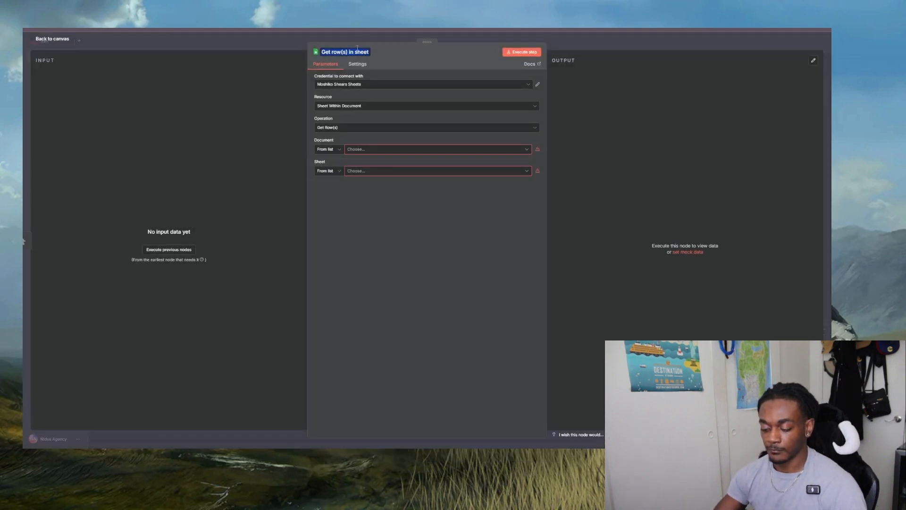
text("S)
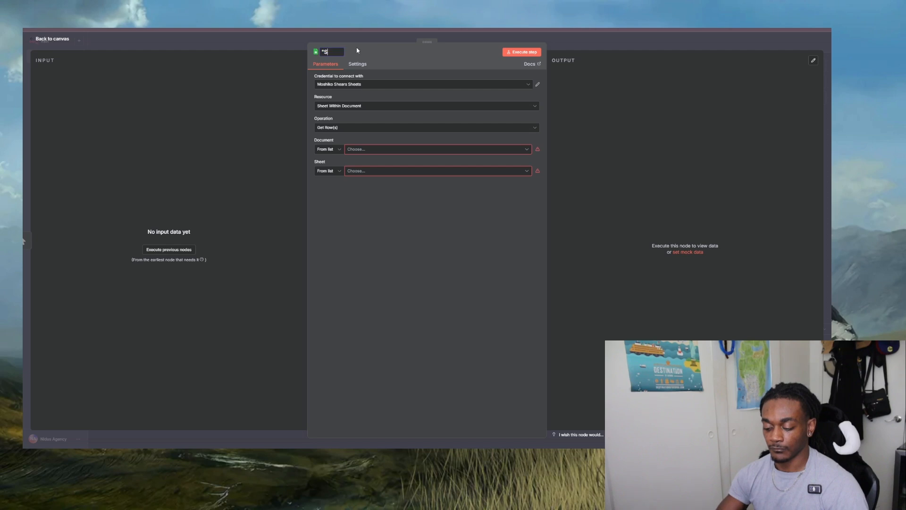
text(tripe")
key(Return)
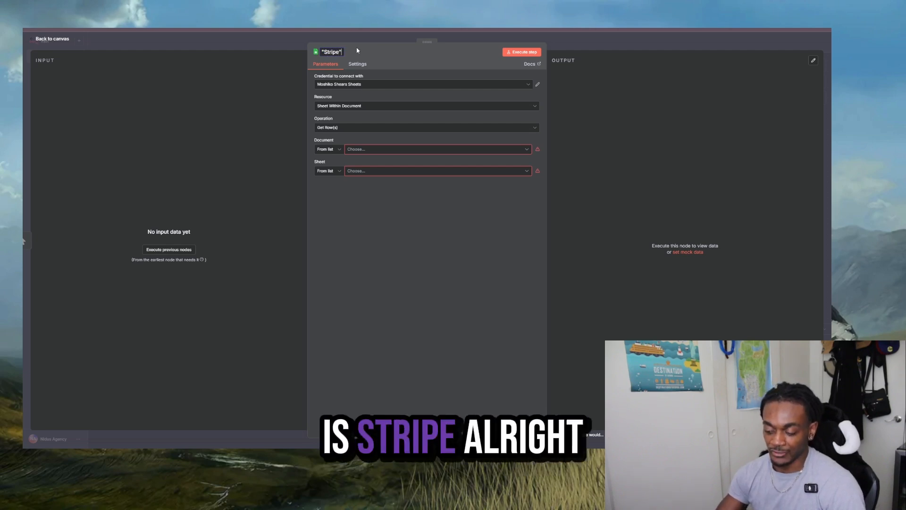
key(Escape)
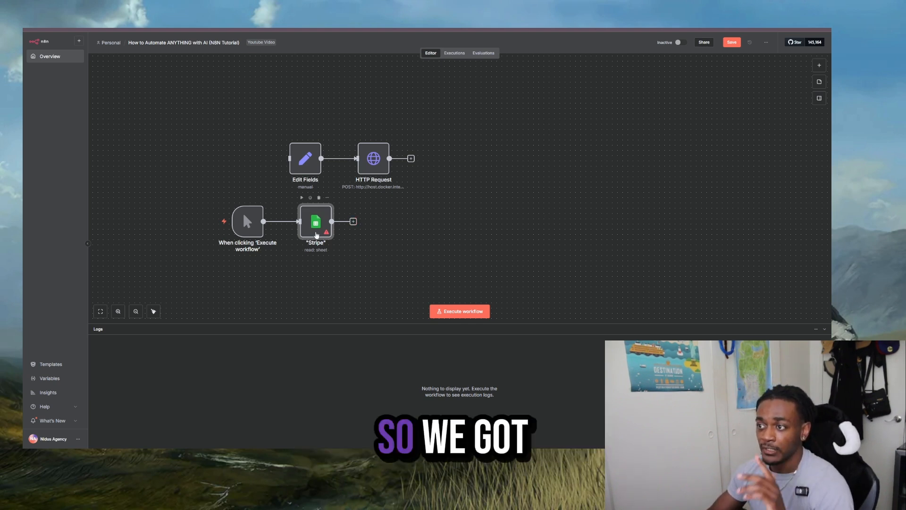
- Move the Edit Fields and HTTP Request nodes together up and away from the trigger branch, and open the next-node list for the "Stripe" node
drag(239, 92, 459, 134)
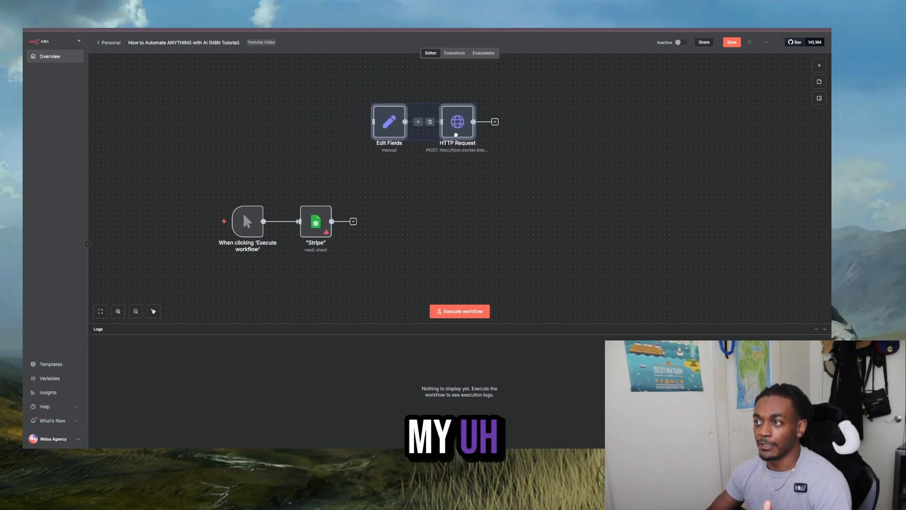
click(453, 182)
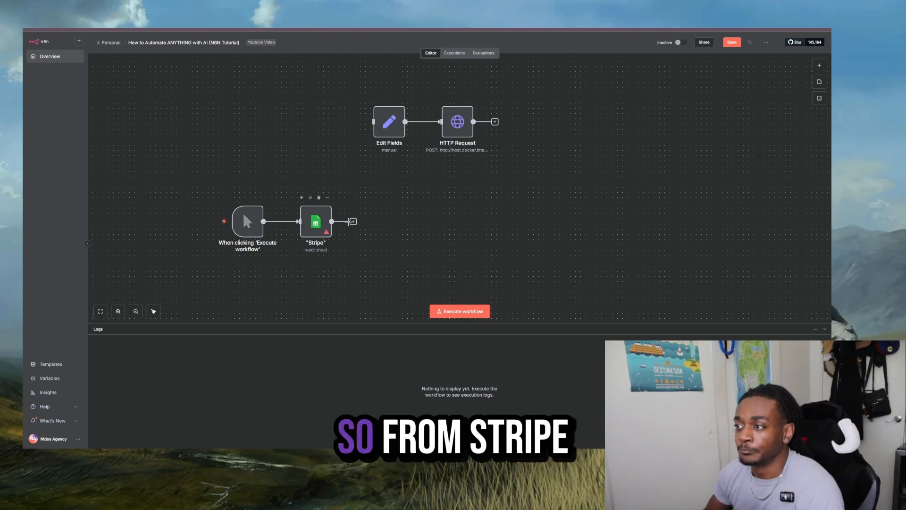
drag(283, 191, 356, 255)
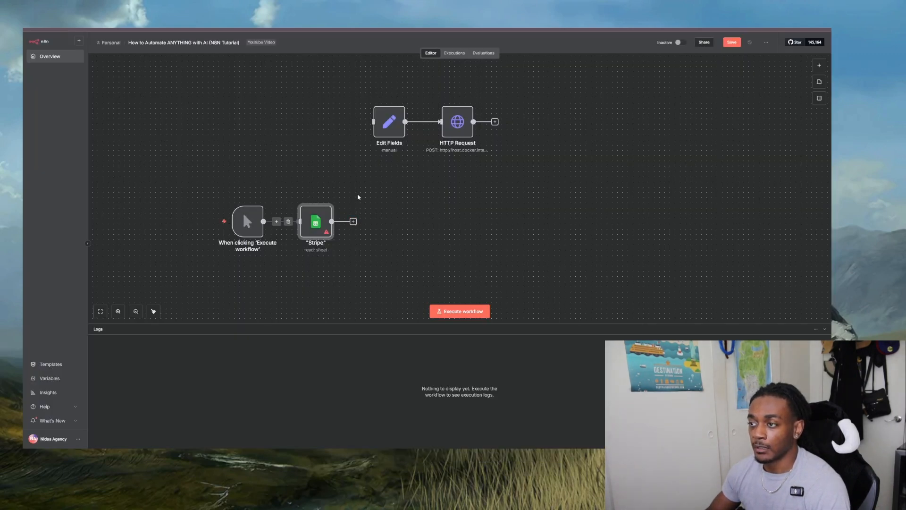
click(354, 222)
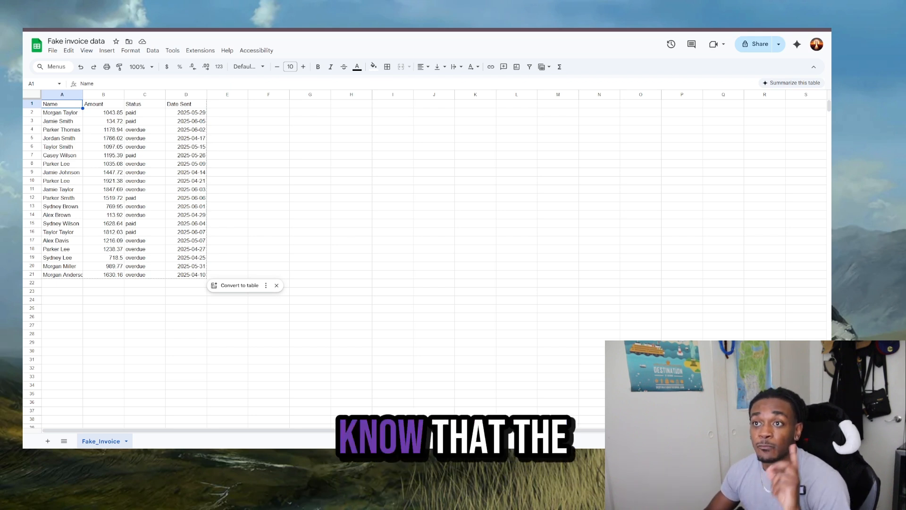
- Examine the paid and overdue entries in the Status column of the Fake invoice data spreadsheet
click(145, 104)
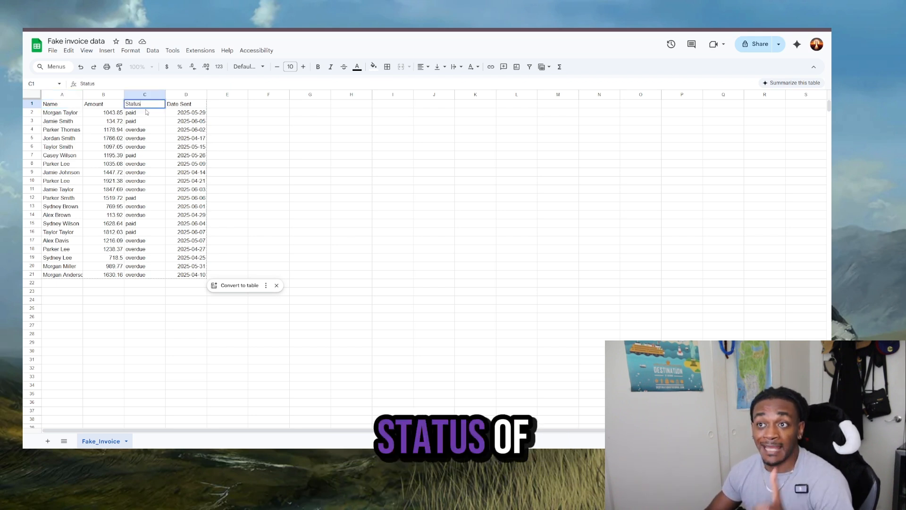
click(147, 114)
click(146, 132)
click(145, 173)
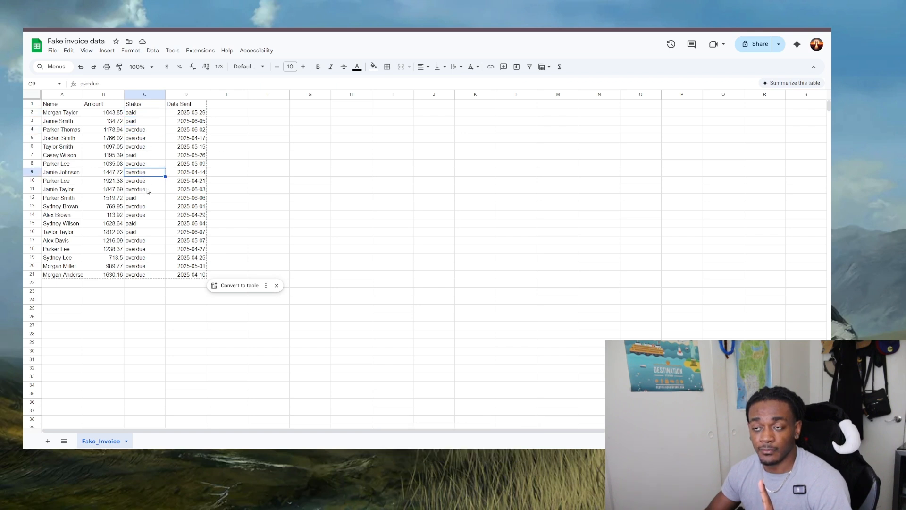
click(147, 190)
click(150, 233)
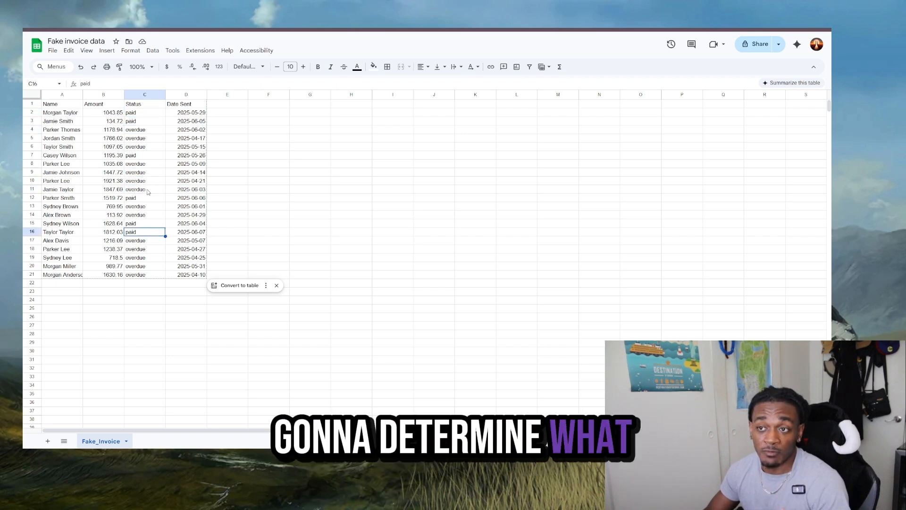
click(147, 198)
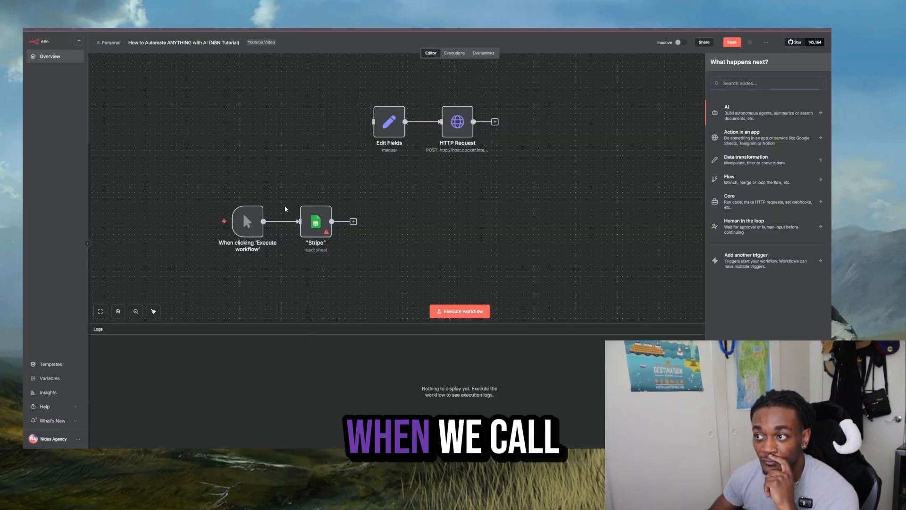
- Close the "Stripe" node's settings and add an If node after it
drag(294, 180, 377, 268)
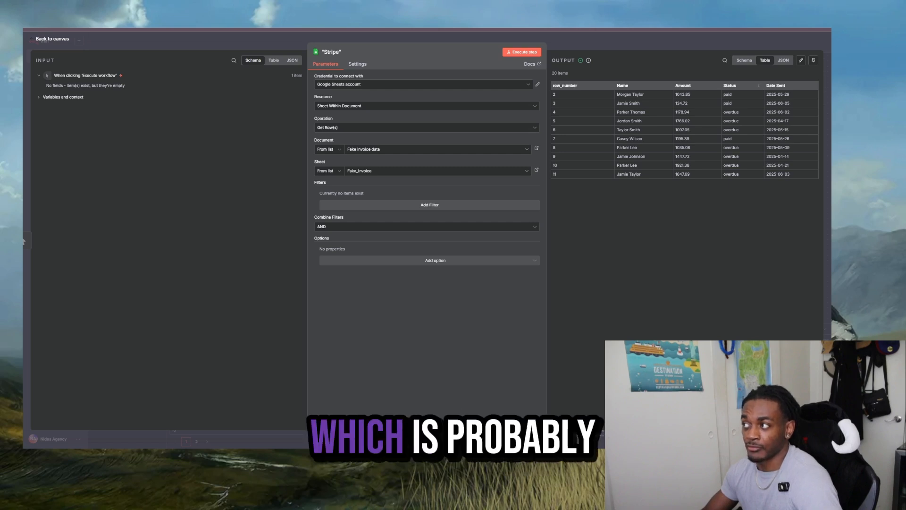
key(Escape)
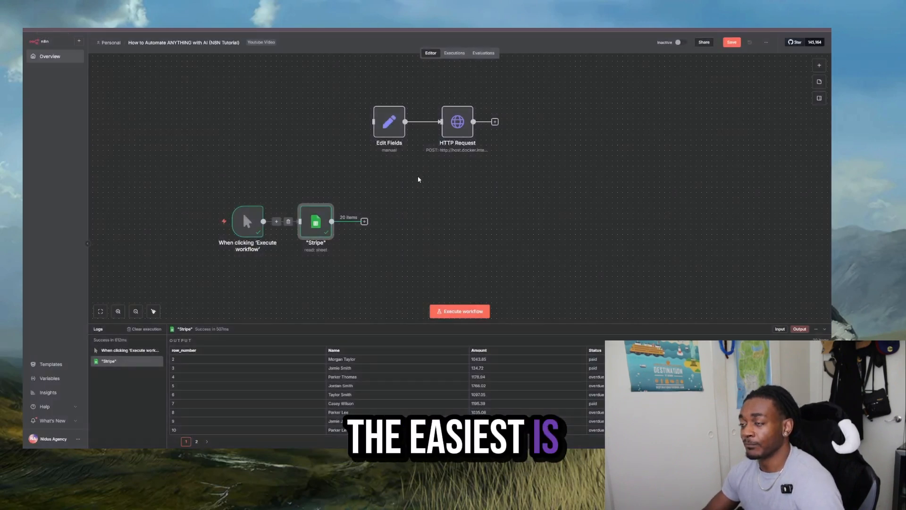
click(365, 222)
text(If)
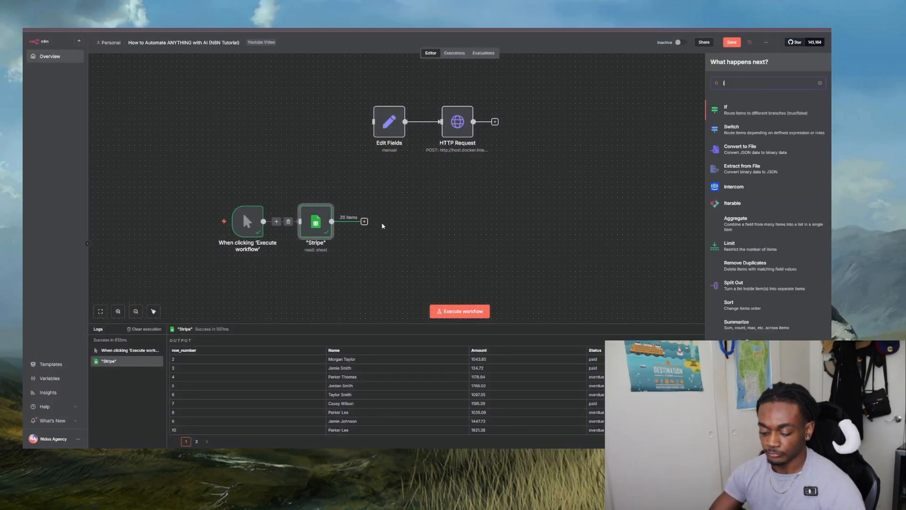
click(739, 114)
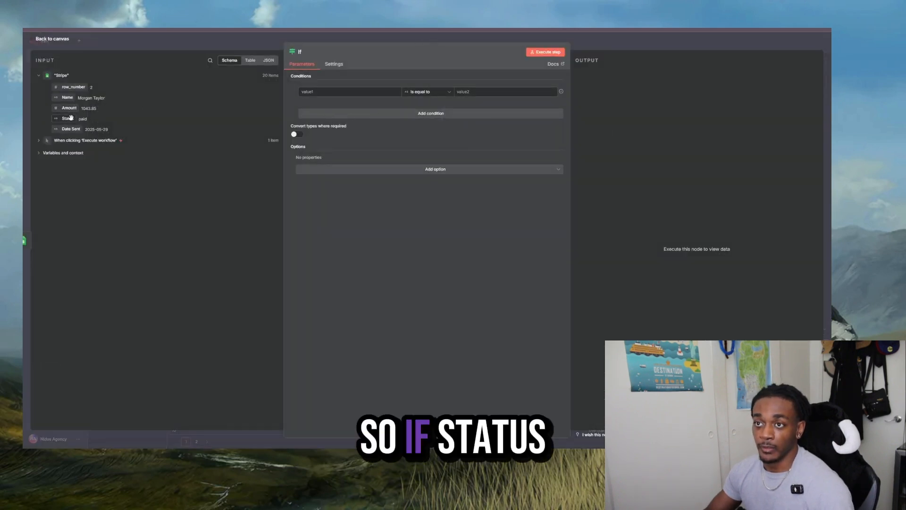
- Set the If condition to Status is equal to "overdue", copying the value from the Fake invoice data sheet, and execute the node
drag(71, 118, 326, 91)
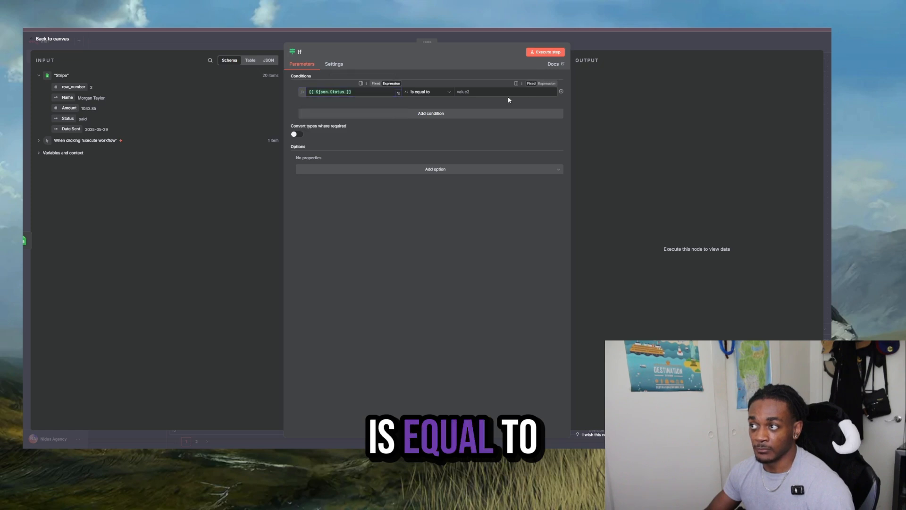
click(722, 29)
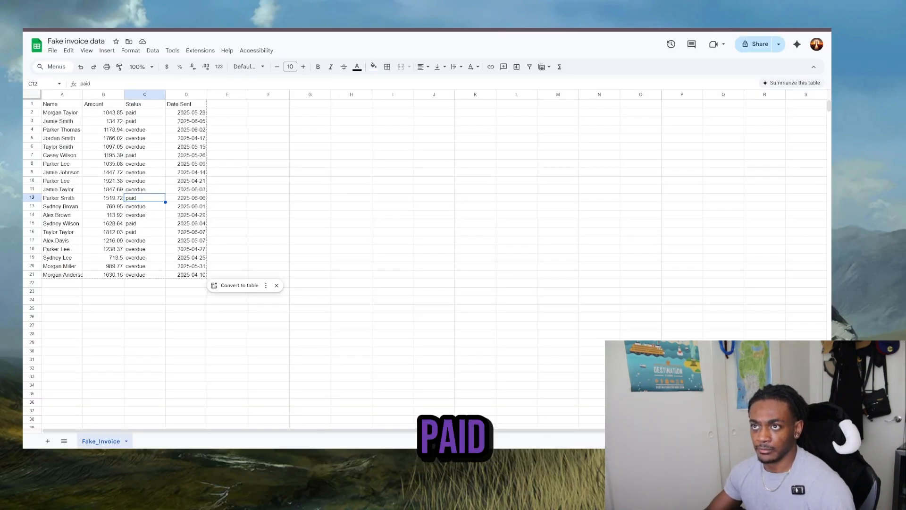
double_click(136, 207)
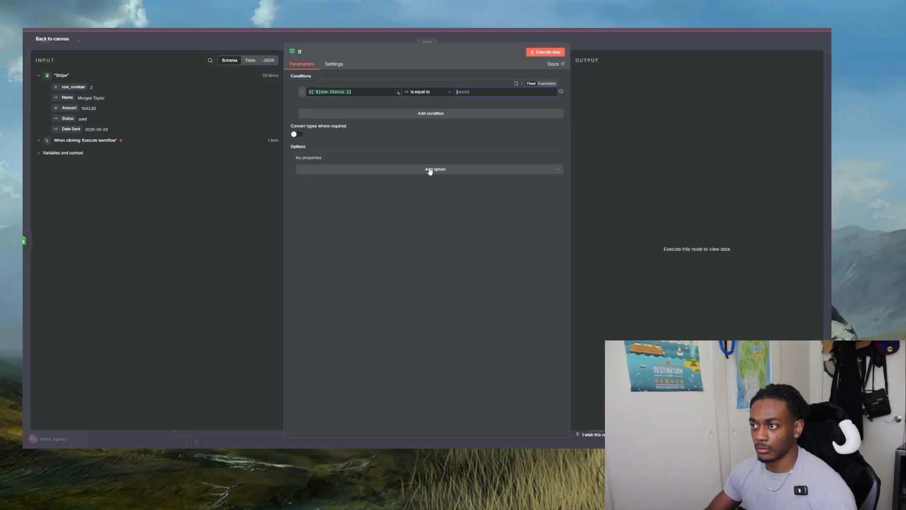
text(overdue)
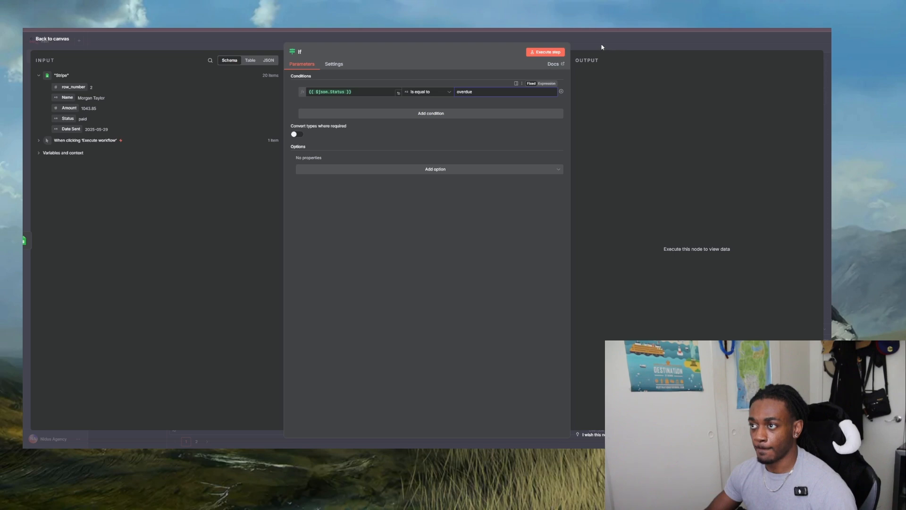
click(632, 45)
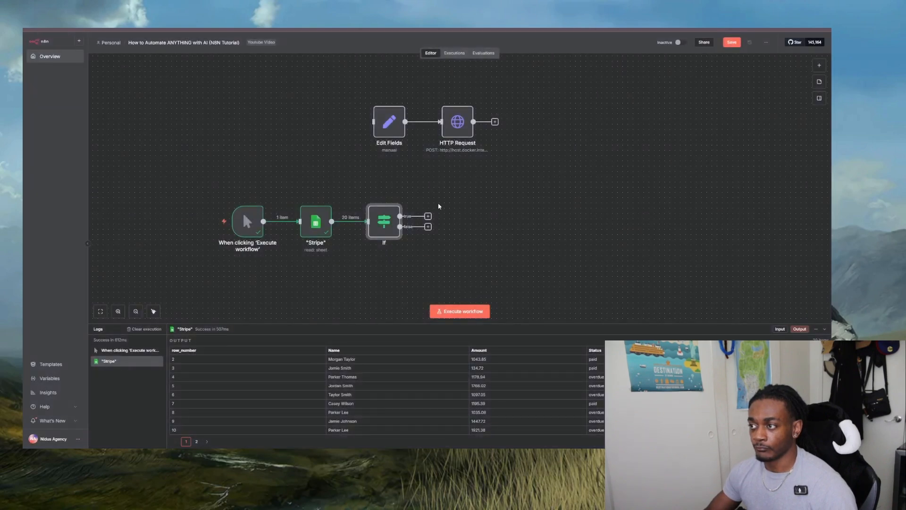
click(369, 197)
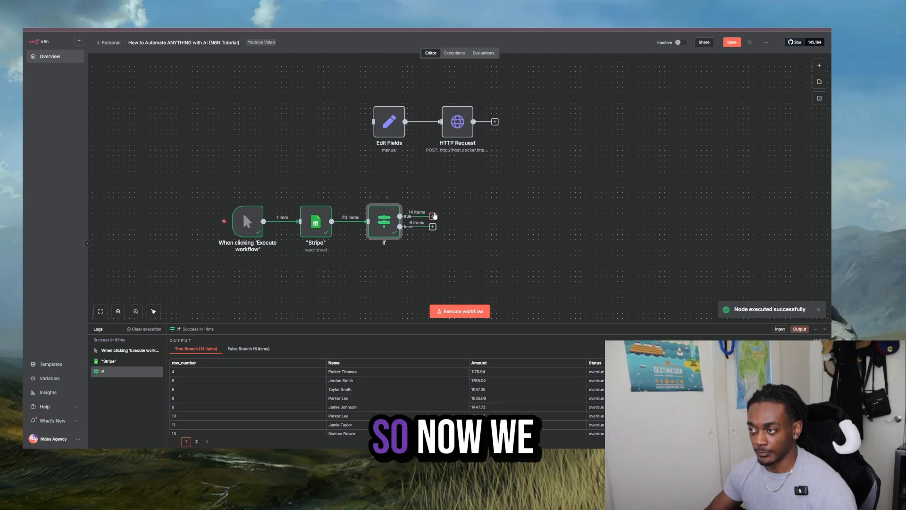
- Add a "No Operation, do nothing" node to the If node's true branch and connect a copy of it to the false branch
click(432, 216)
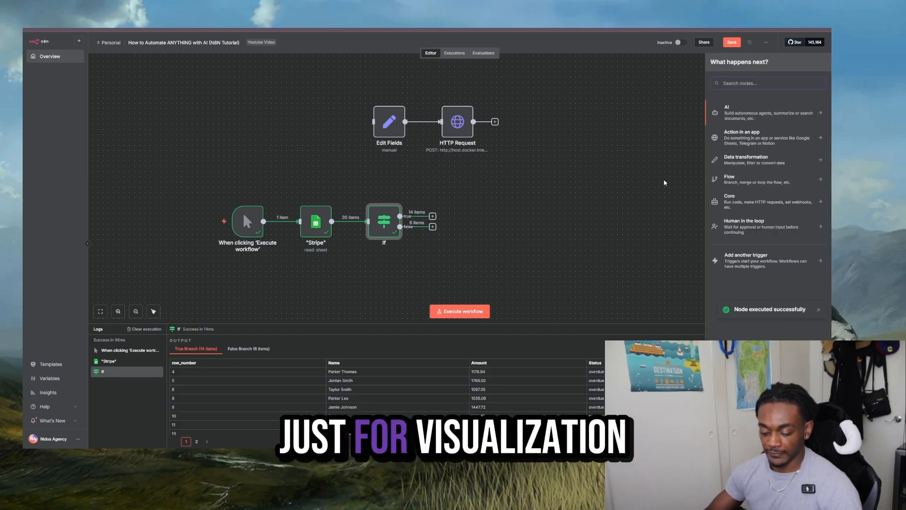
text(do n)
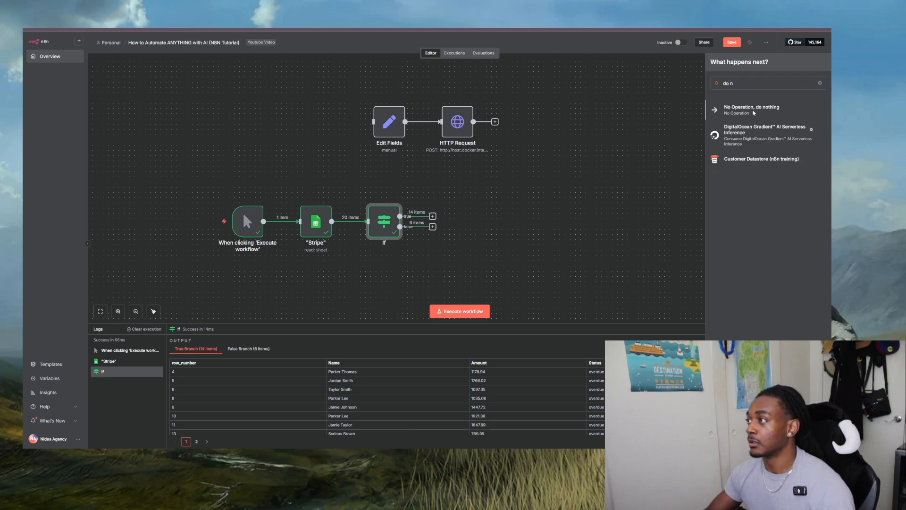
key(Return)
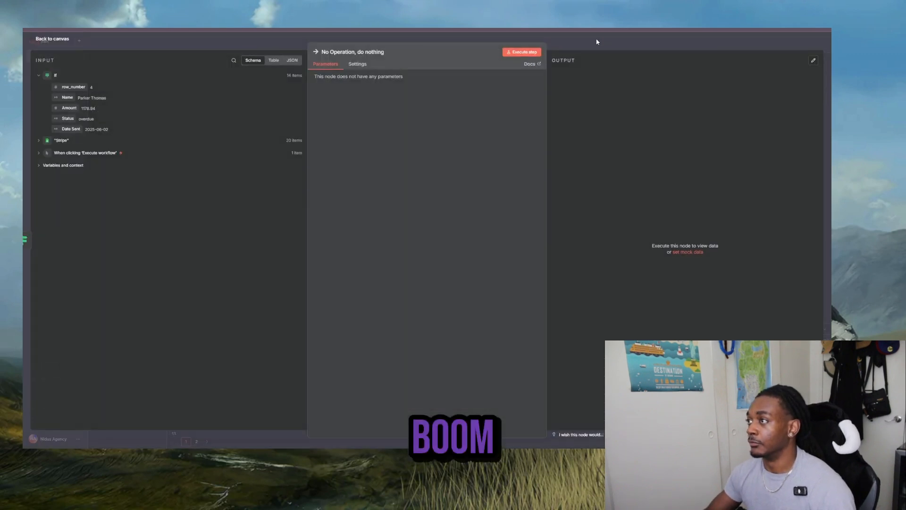
key(Escape)
right_click(498, 184)
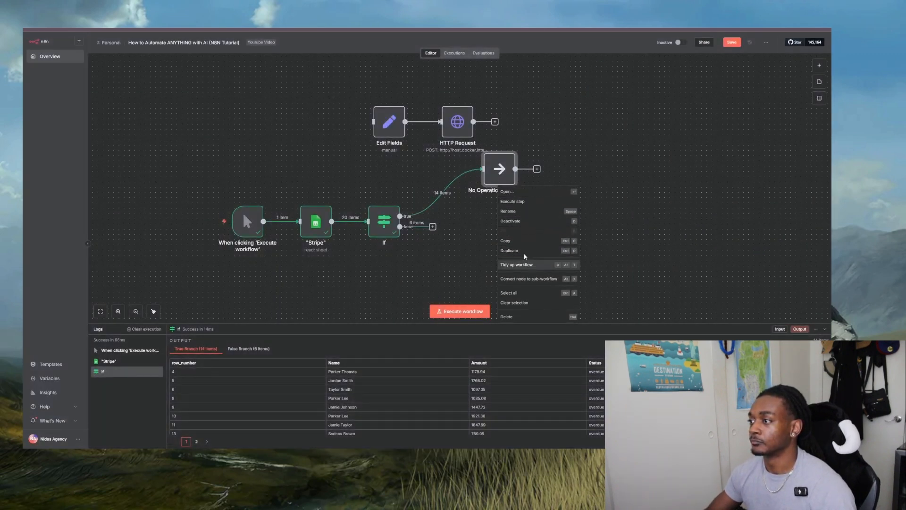
click(516, 242)
drag(373, 260, 505, 240)
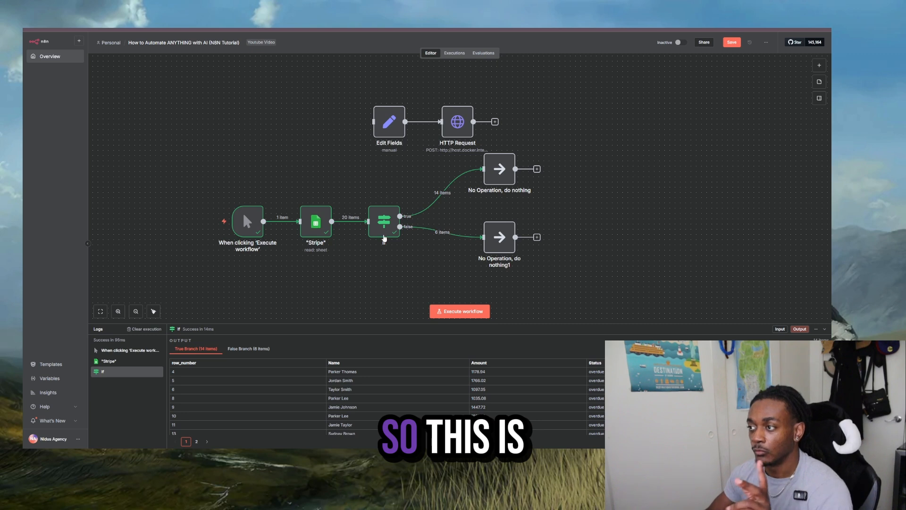
- Set the false branch's Switch rule to Amount is greater than 1000 as a number comparison, with type conversion where required enabled
double_click(384, 238)
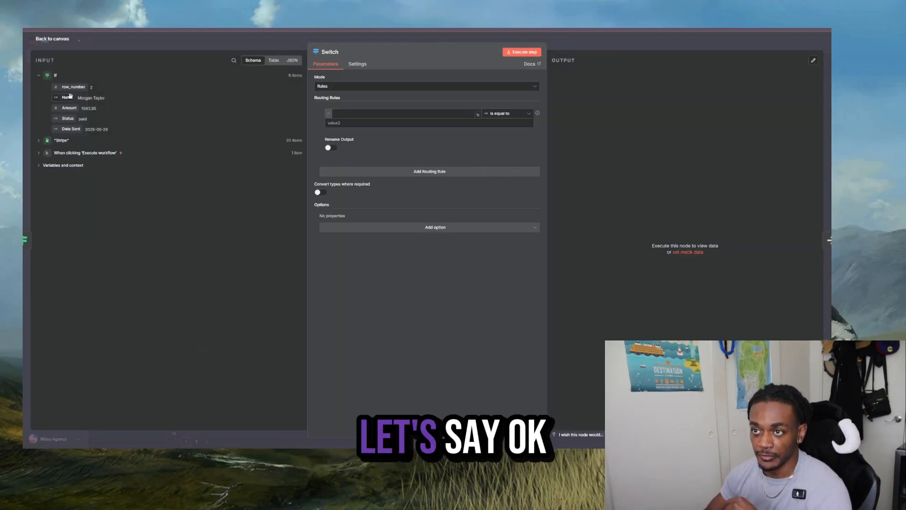
drag(69, 108, 368, 113)
click(506, 114)
mouse_move(501, 141)
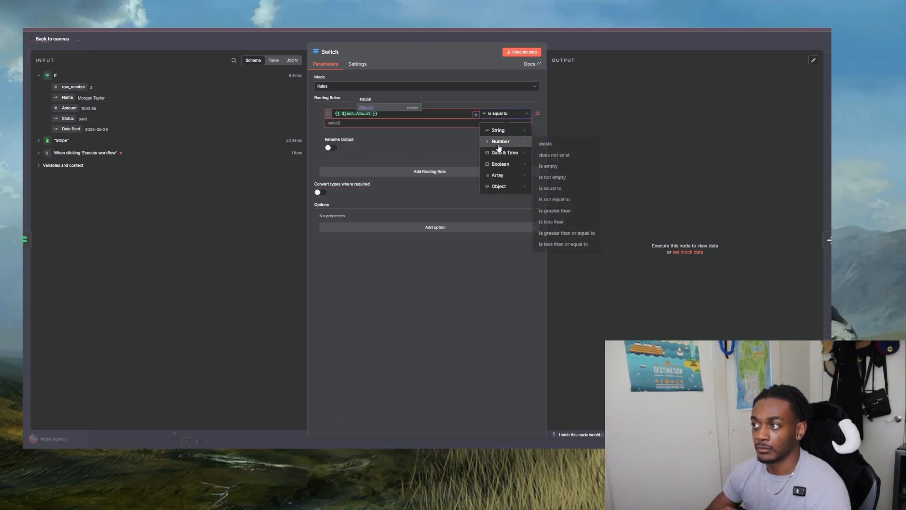
click(575, 211)
click(350, 124)
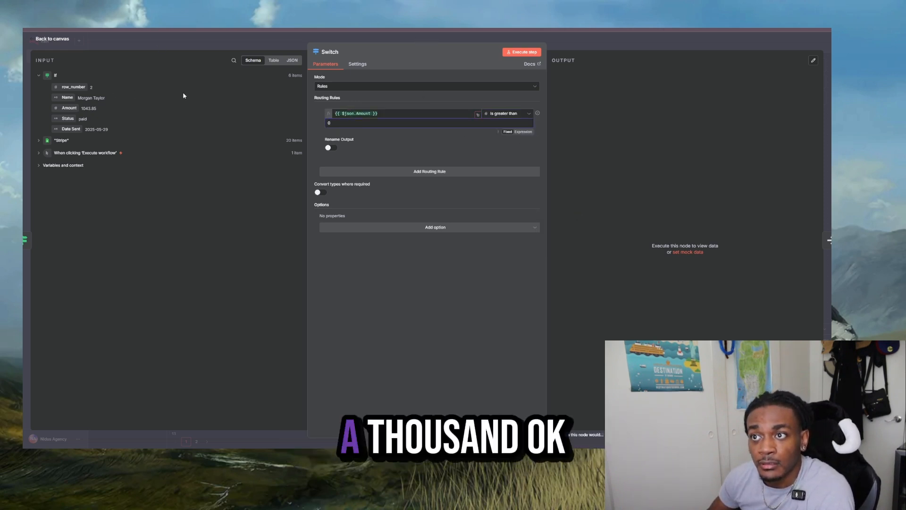
key(BackSpace)
text(1000)
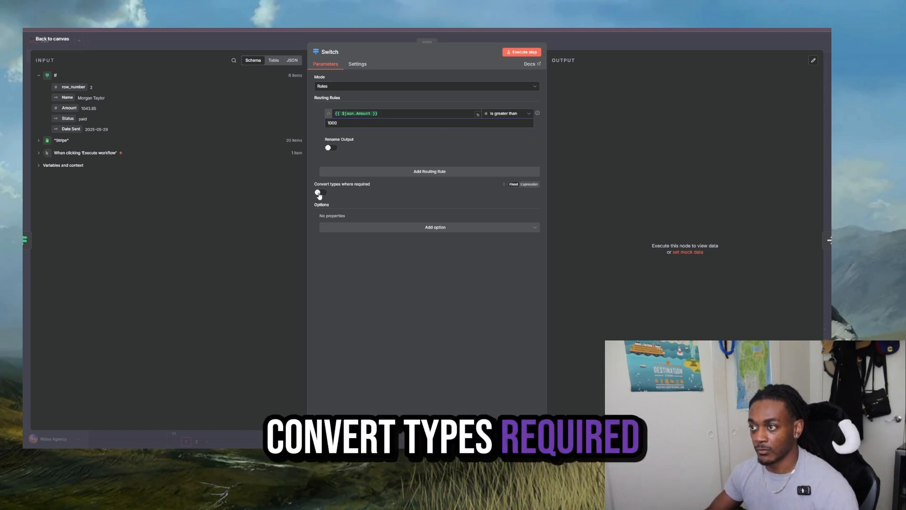
key(Escape)
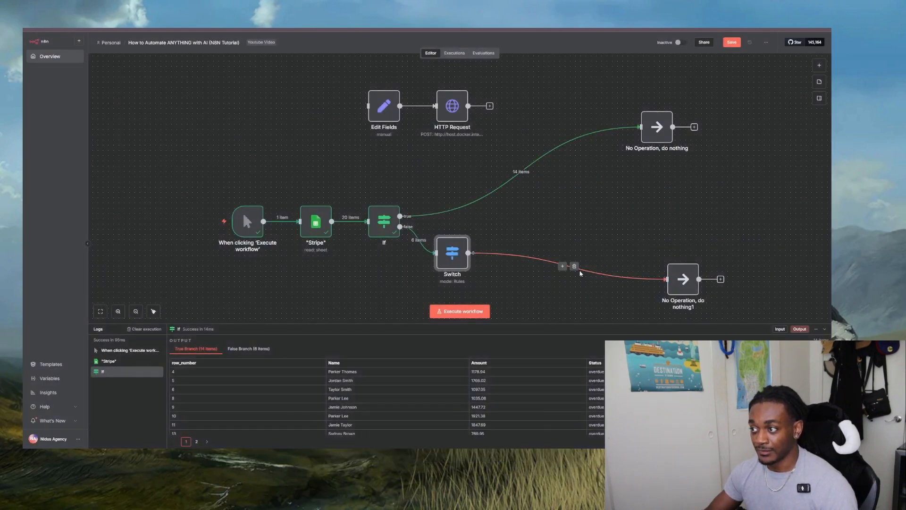
- Space out the Switch node and the No Operation node on the false branch, and reopen the Switch node's settings
drag(462, 259, 536, 264)
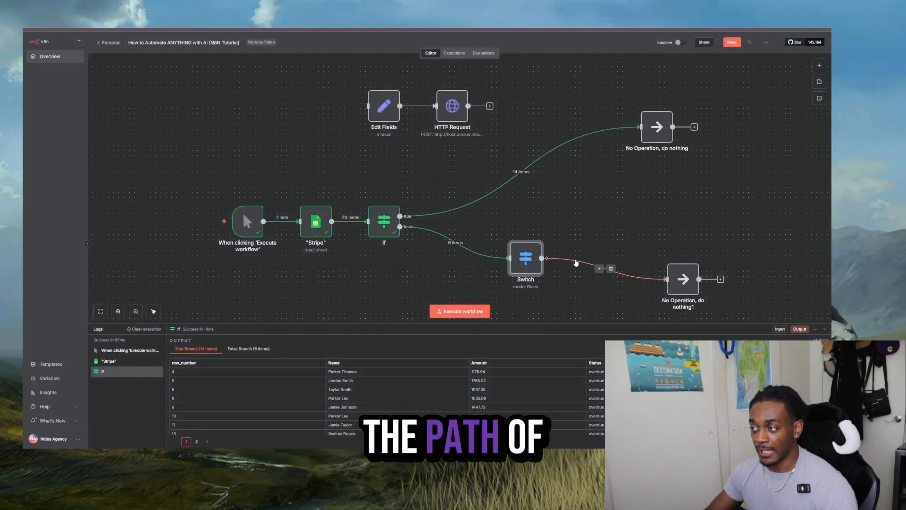
drag(688, 270, 680, 256)
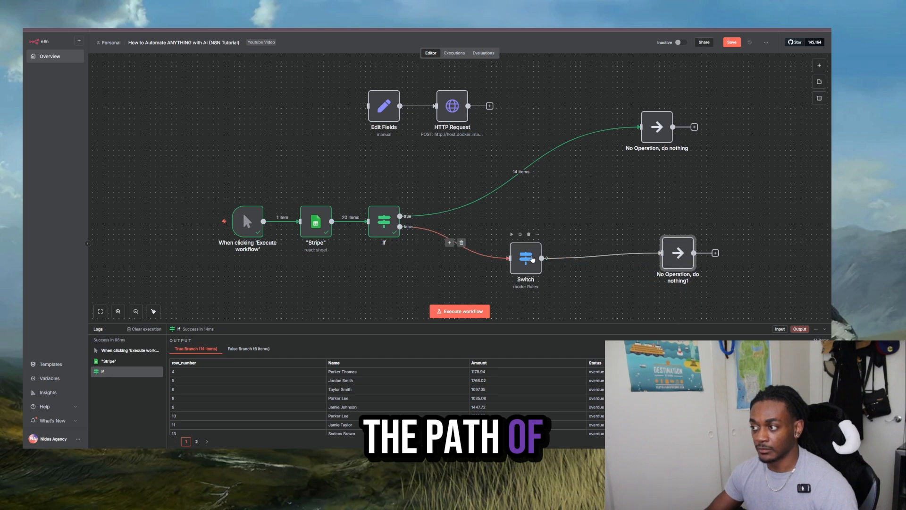
double_click(532, 259)
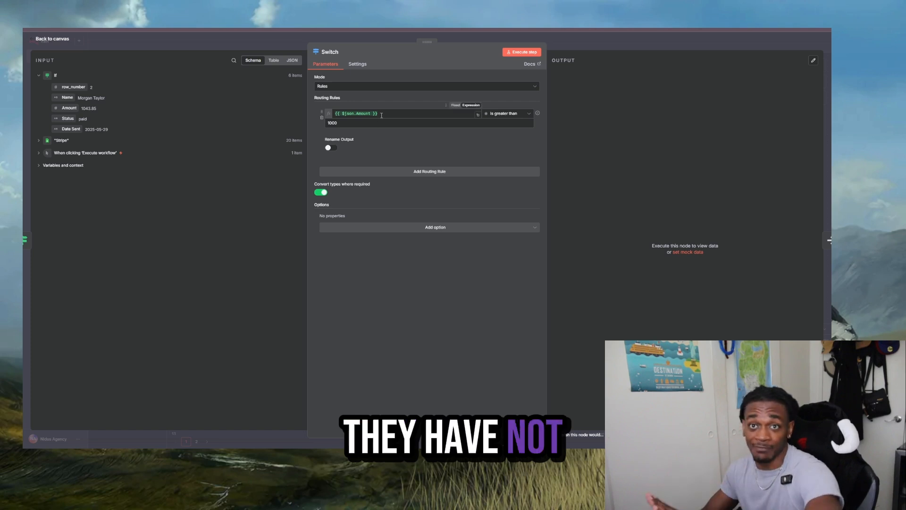
- Add a Switch rule for Amount is equal to 50 plus a blank third routing rule, and execute the Switch node
key(Escape)
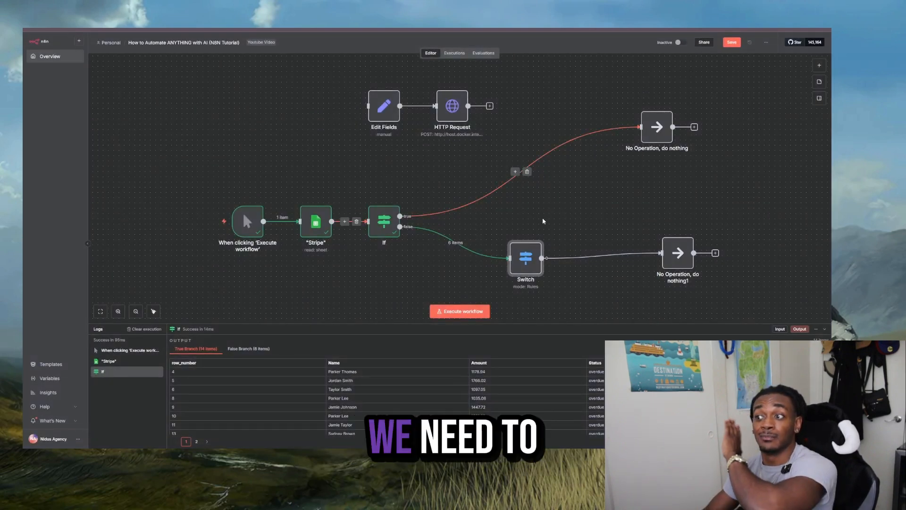
mouse_move(594, 256)
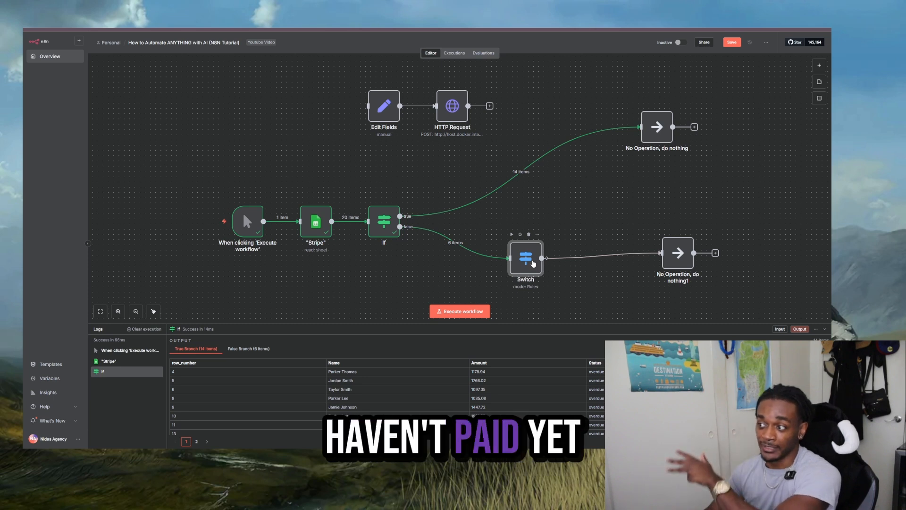
double_click(522, 264)
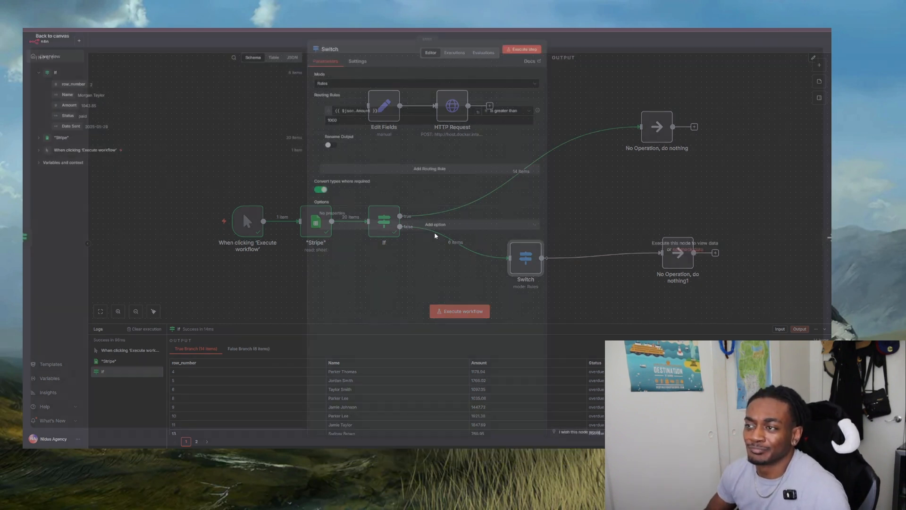
click(368, 175)
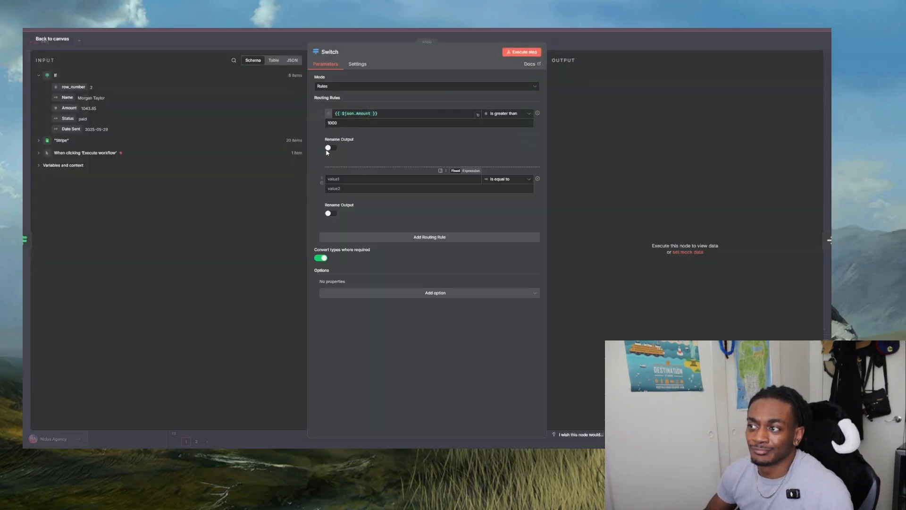
triple_click(347, 113)
key(ctrl+c)
click(378, 179)
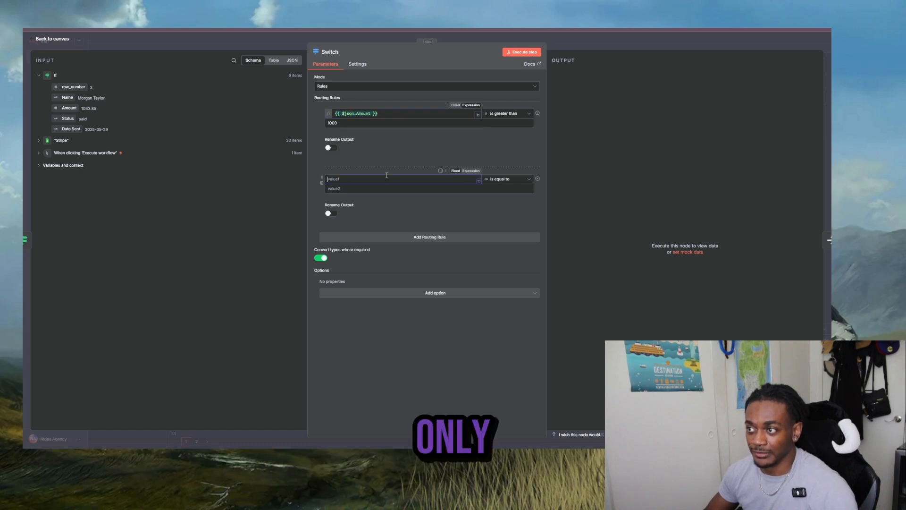
key(ctrl+v)
click(446, 237)
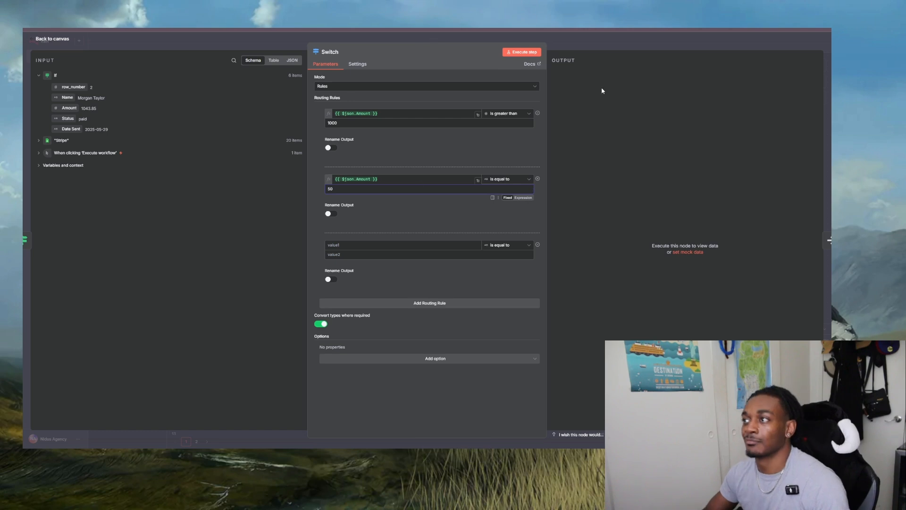
click(565, 42)
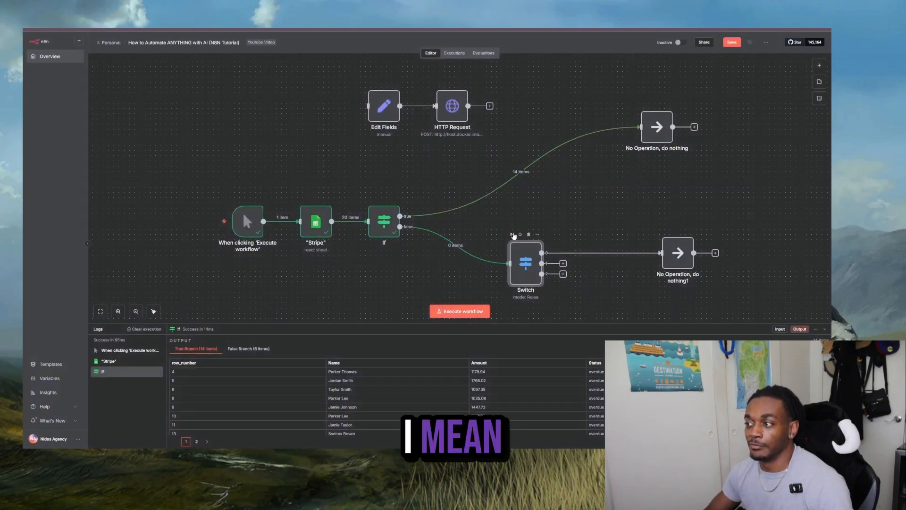
click(512, 234)
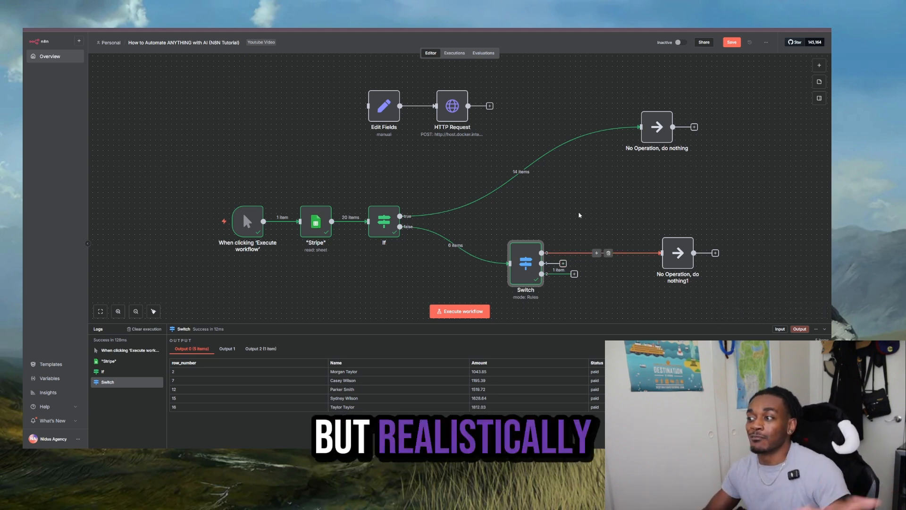
- Move the Switch's No Operation node up beneath the true branch's No Operation node
drag(681, 255, 661, 204)
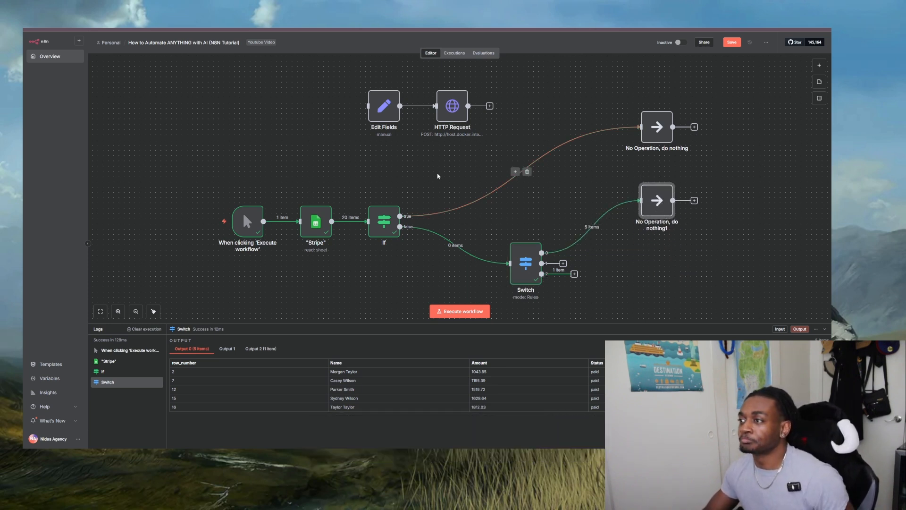
drag(342, 150, 608, 316)
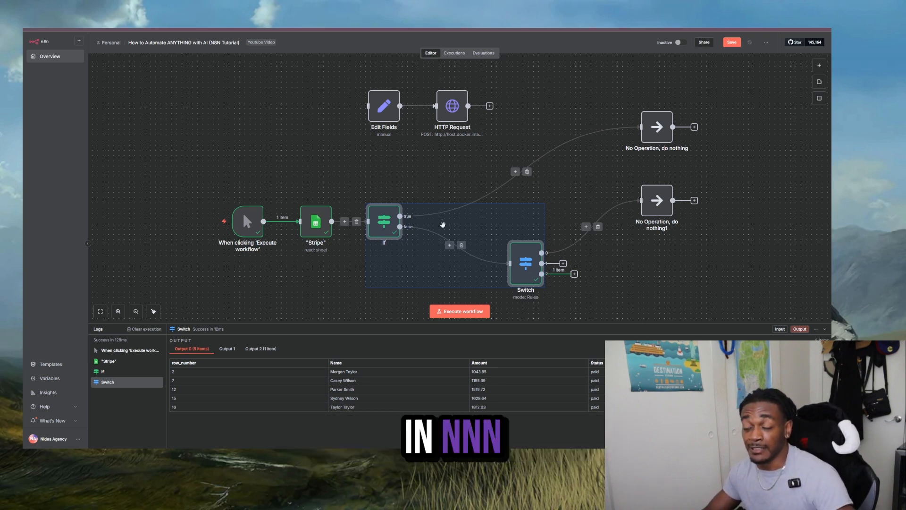
click(238, 125)
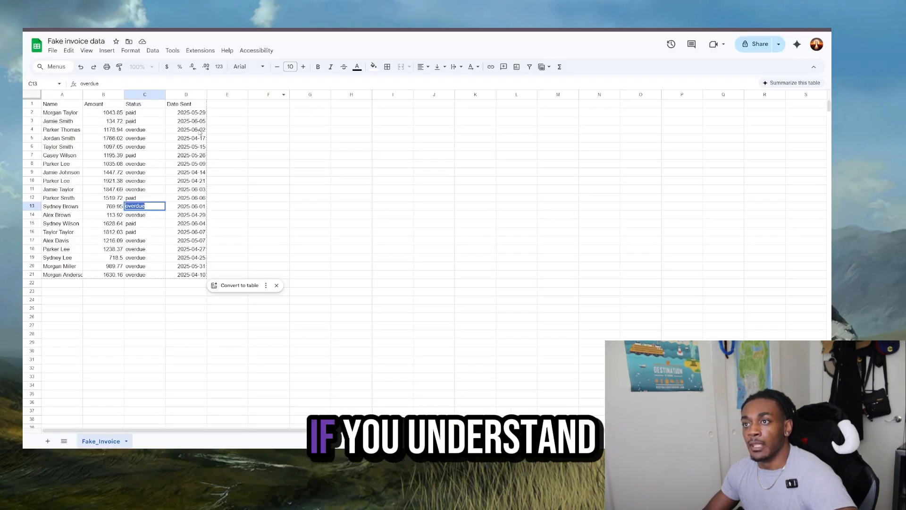
- Switch to the Fake invoice data sheet in Google Sheets and compare the high and low values in the Amount column
click(117, 113)
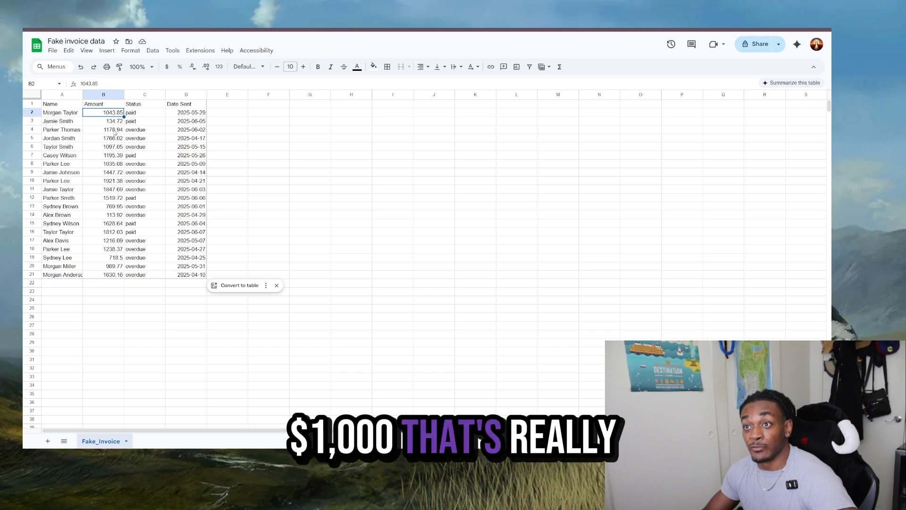
click(114, 131)
click(115, 265)
click(116, 249)
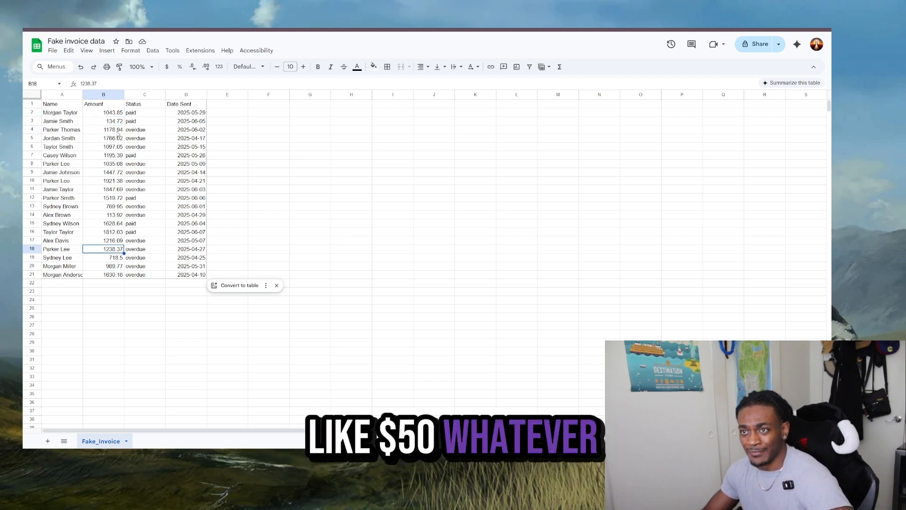
click(104, 122)
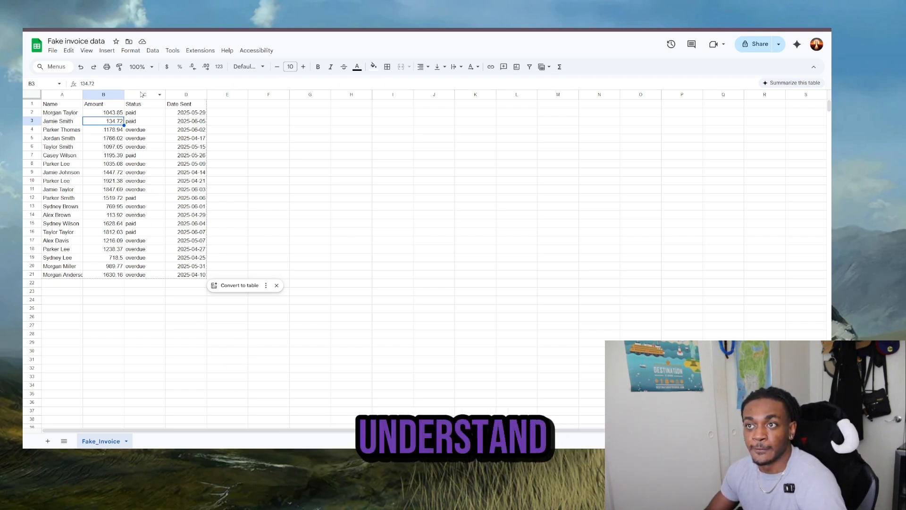
drag(124, 95, 342, 95)
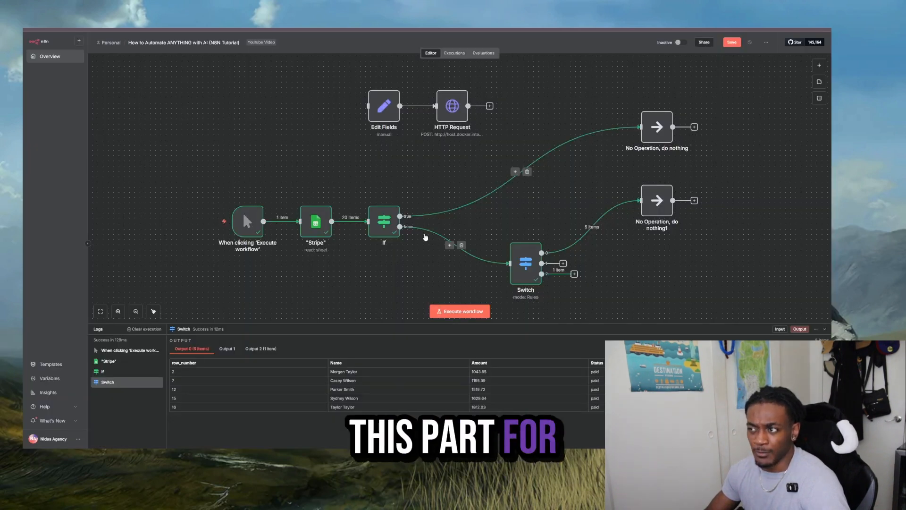
- Return to n8n, shift the If node slightly toward the Switch, and reposition the No Operation node connected to the Switch
scroll(478, 223, down, 1)
scroll(477, 224, up, 1)
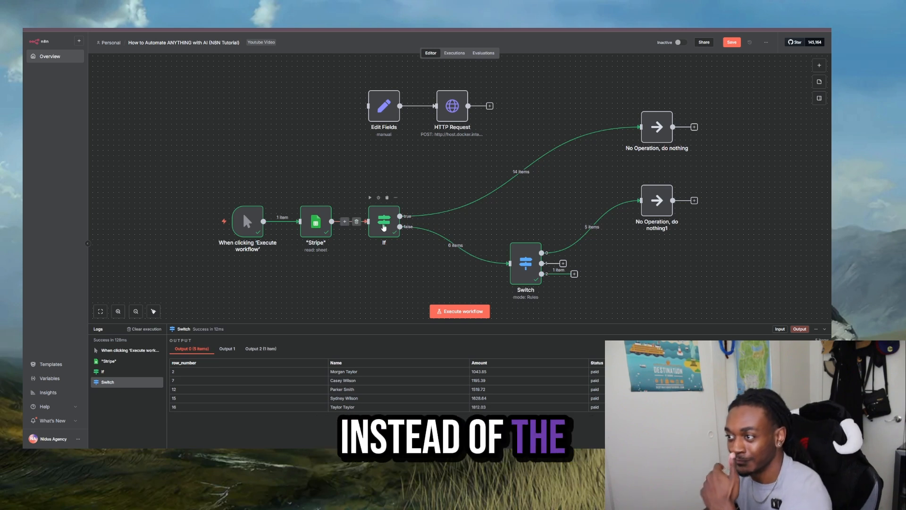
drag(380, 230, 391, 230)
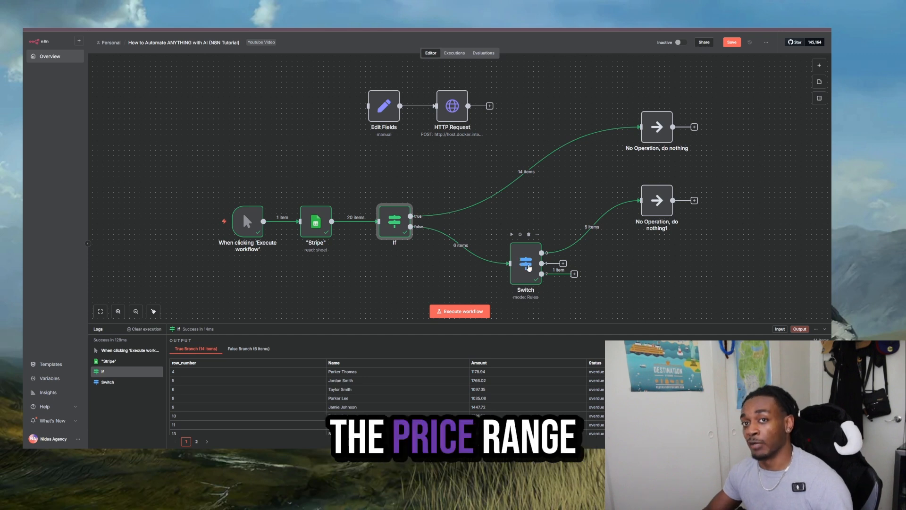
drag(647, 209, 678, 193)
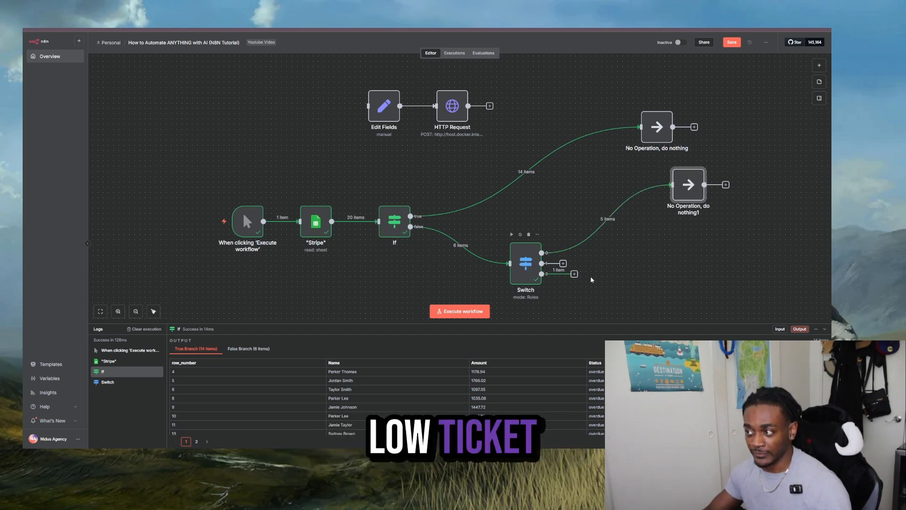
click(575, 274)
click(499, 239)
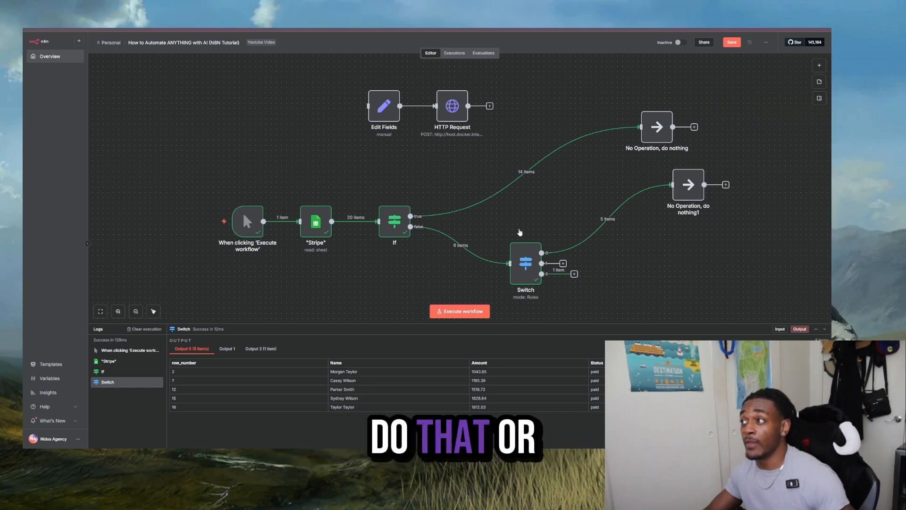
scroll(587, 186, right, 2)
scroll(587, 186, down, 1)
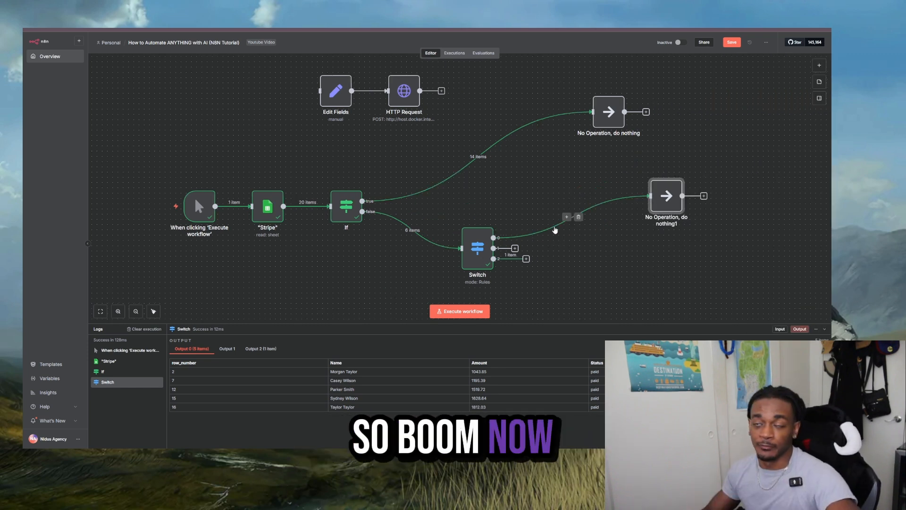
- Switch to the Google Docs plan and review the points on invoice location, who still owes money, and time since payment was due
key(ctrl+Tab)
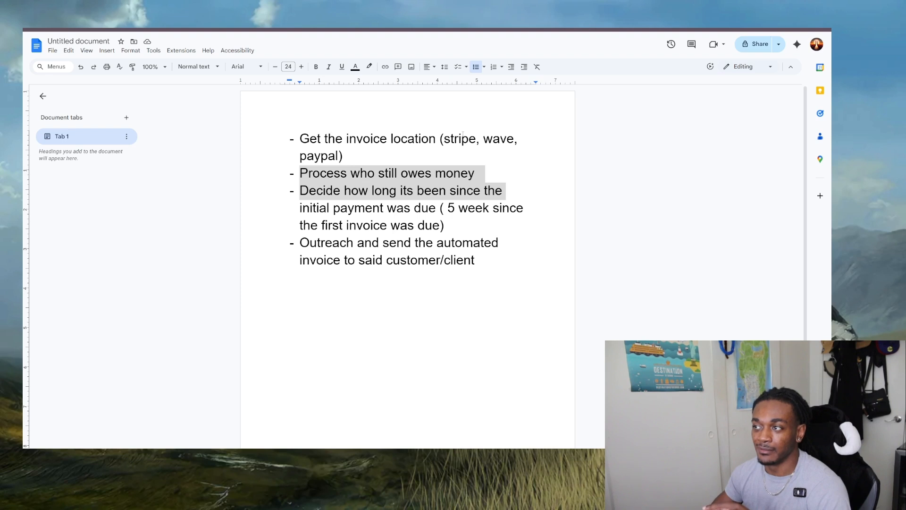
click(463, 137)
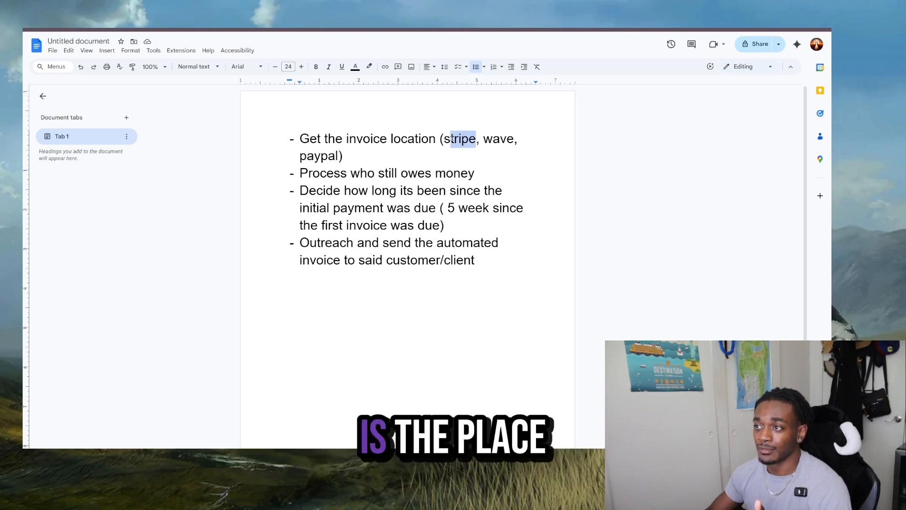
drag(424, 140, 446, 140)
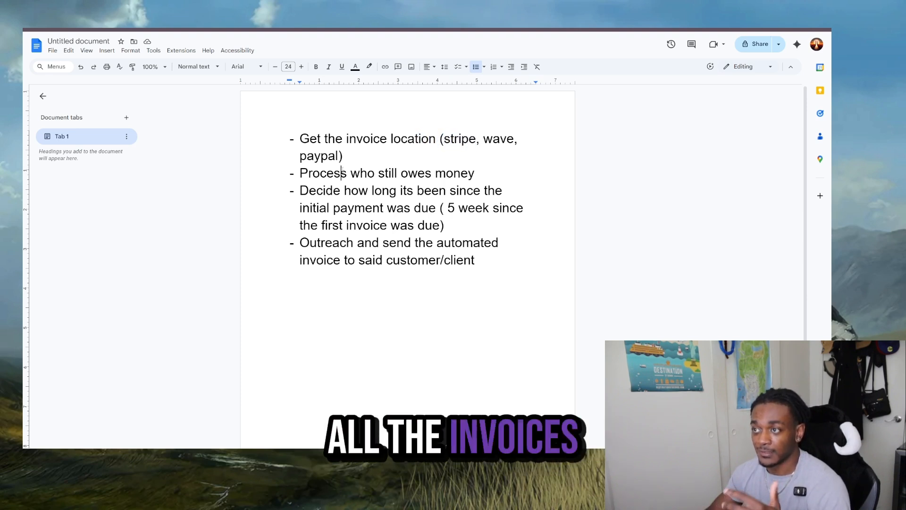
drag(300, 174, 478, 174)
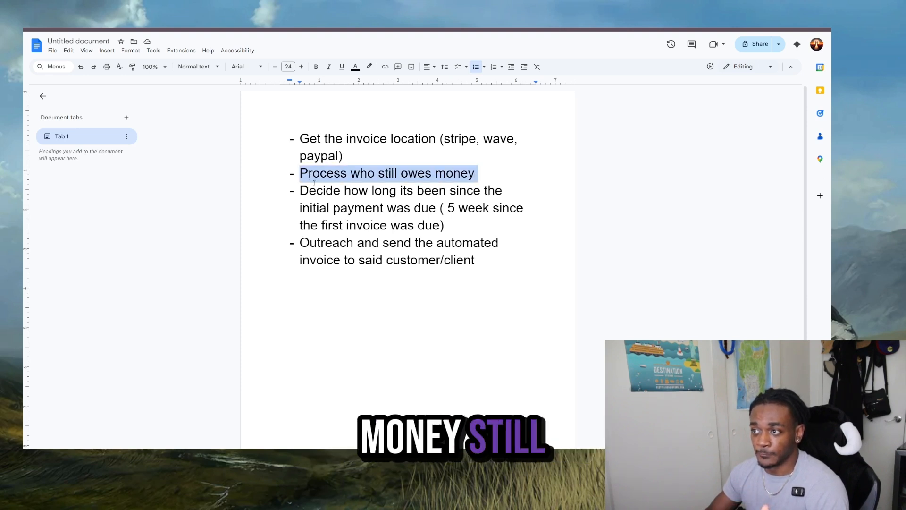
drag(300, 191, 466, 211)
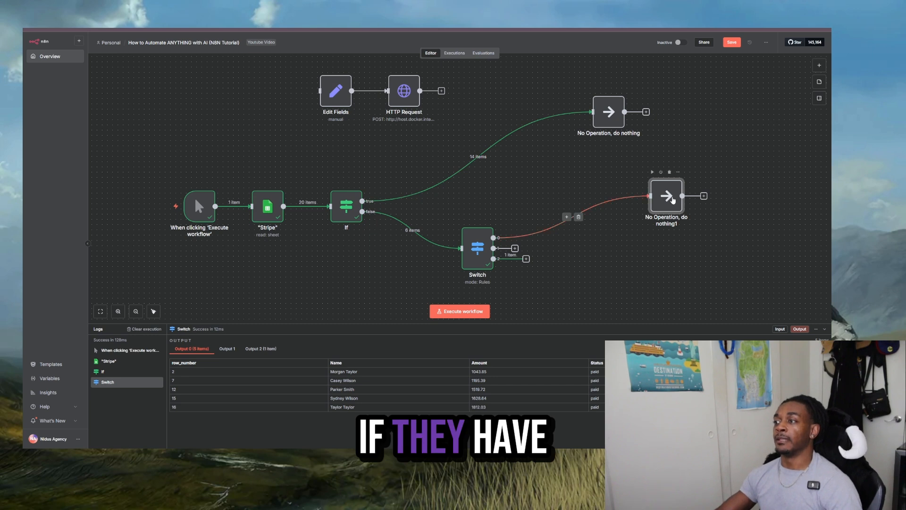
- Return to n8n, move the No Operation node farther from the Switch, and insert a Code in JavaScript node between them
drag(673, 200, 711, 223)
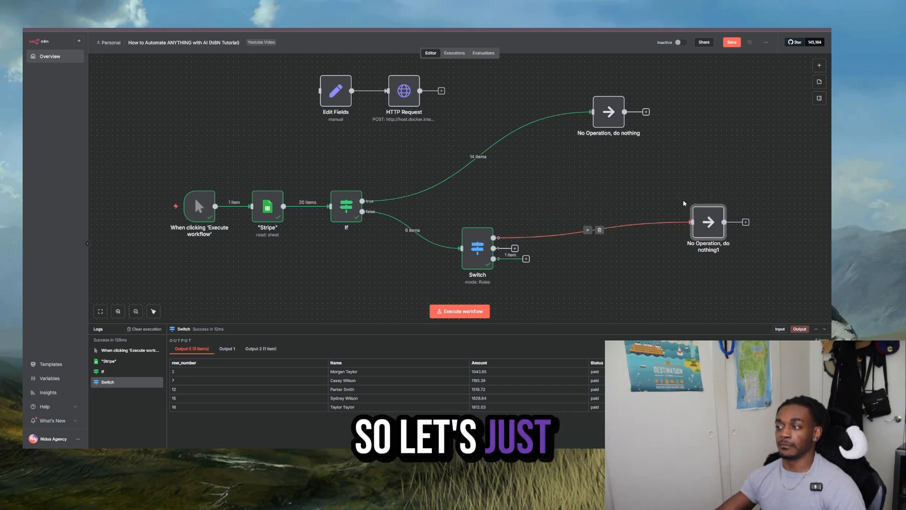
mouse_move(594, 232)
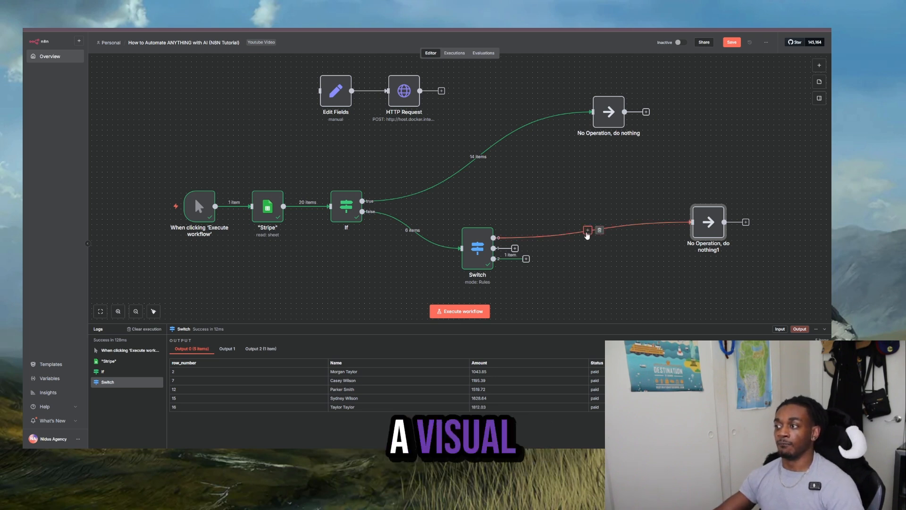
click(587, 232)
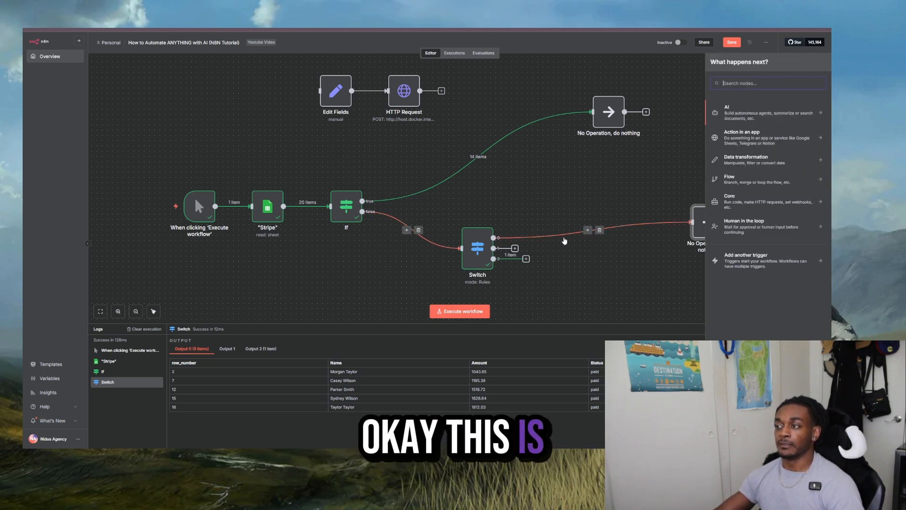
click(566, 211)
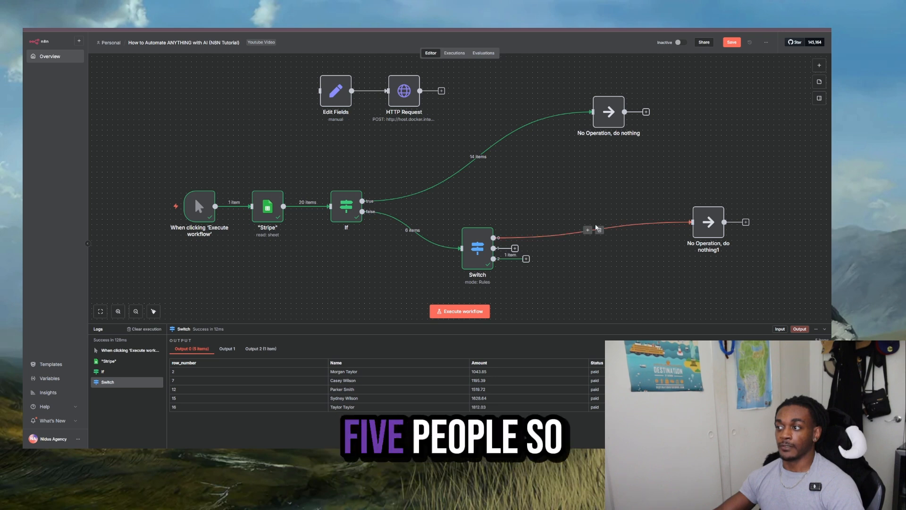
click(587, 231)
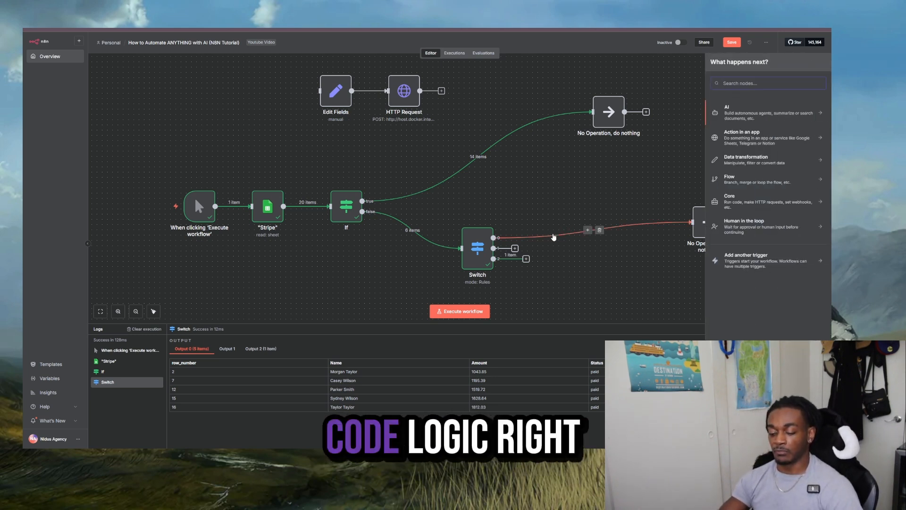
text(code)
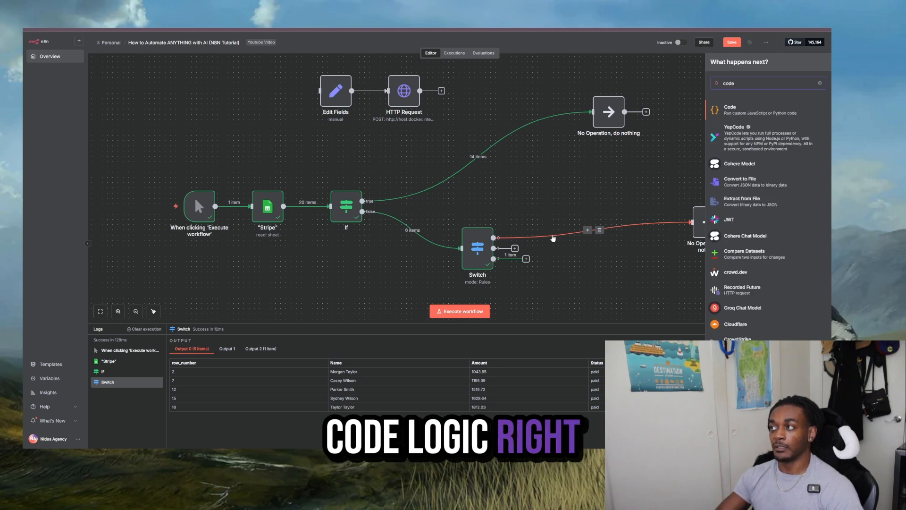
click(735, 113)
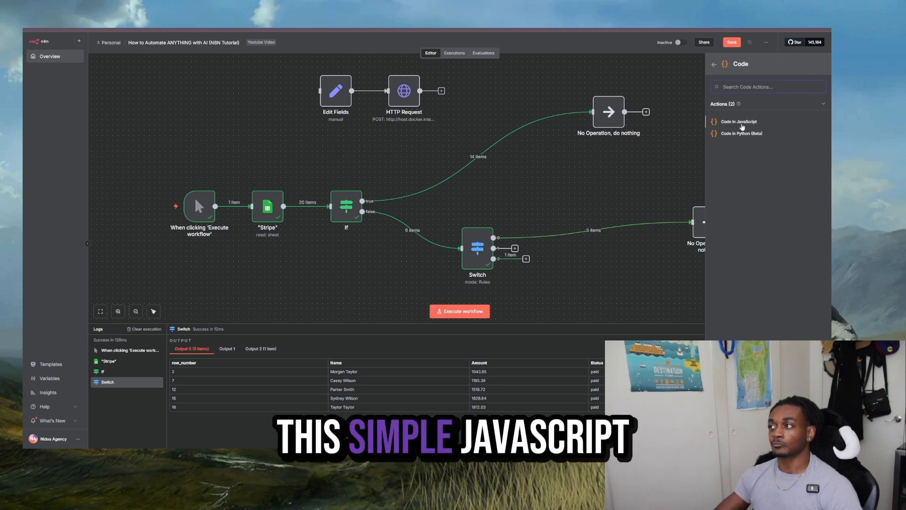
click(740, 123)
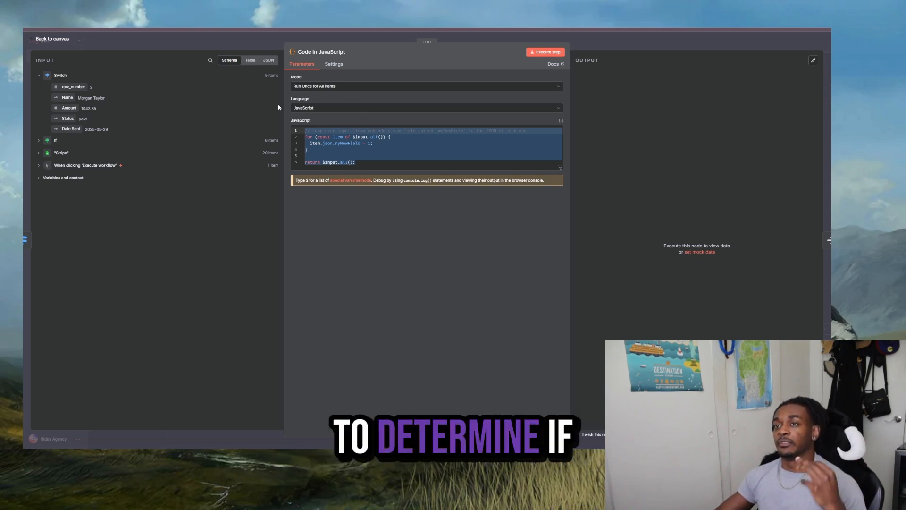
drag(108, 129, 162, 87)
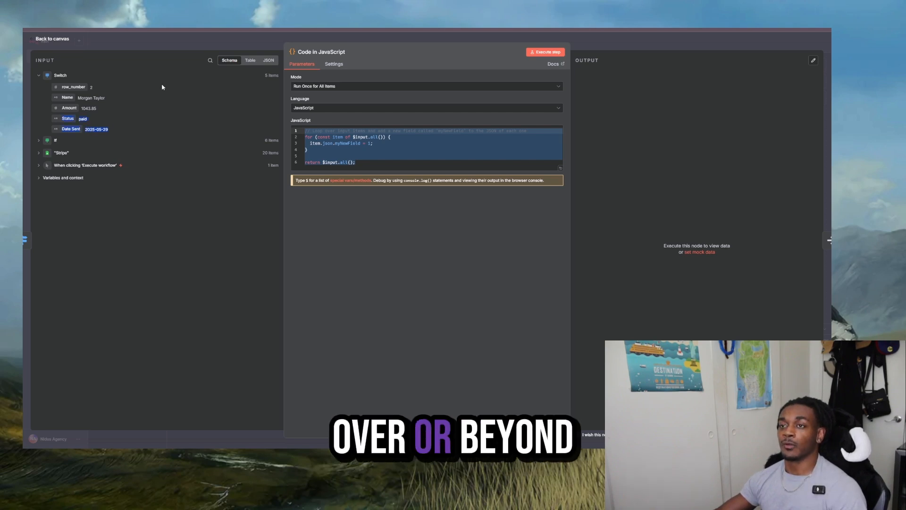
click(211, 36)
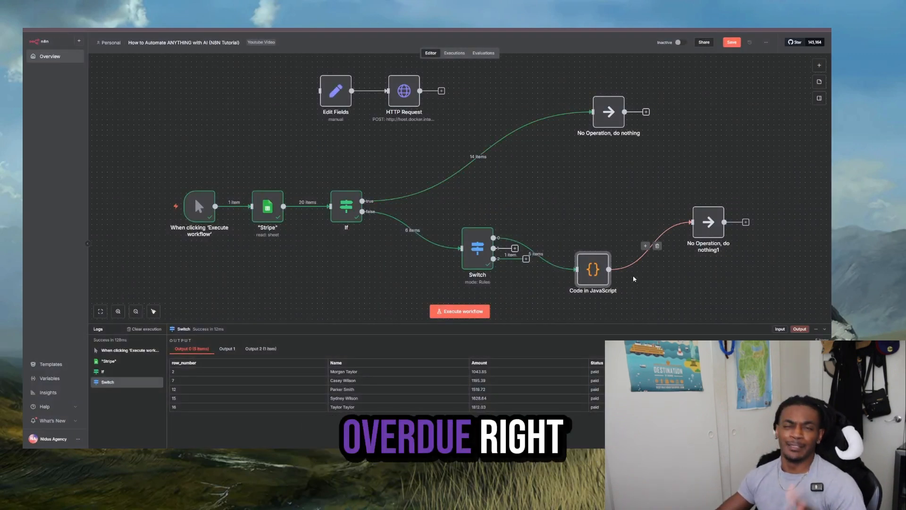
- Move the Code in JavaScript node higher and insert a Date & Time node with Get Current Date between the trigger and "Stripe"
drag(583, 272, 584, 221)
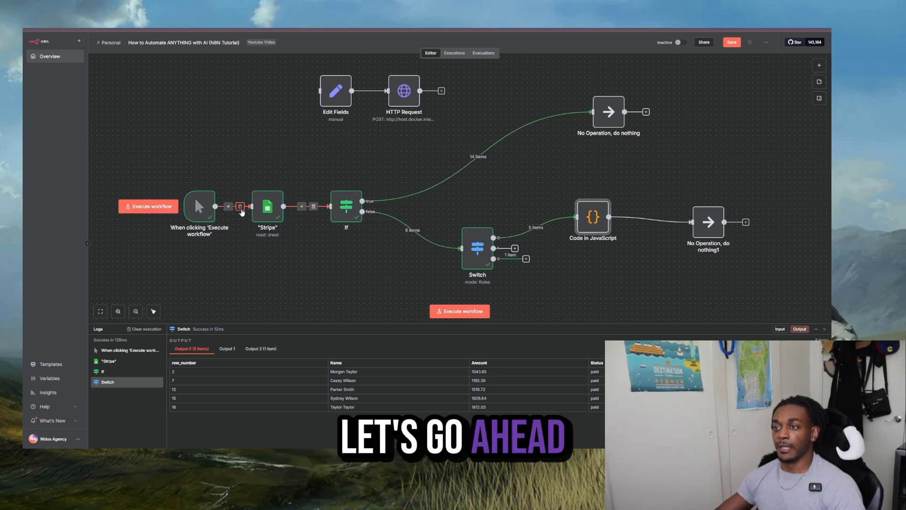
click(229, 208)
text(date)
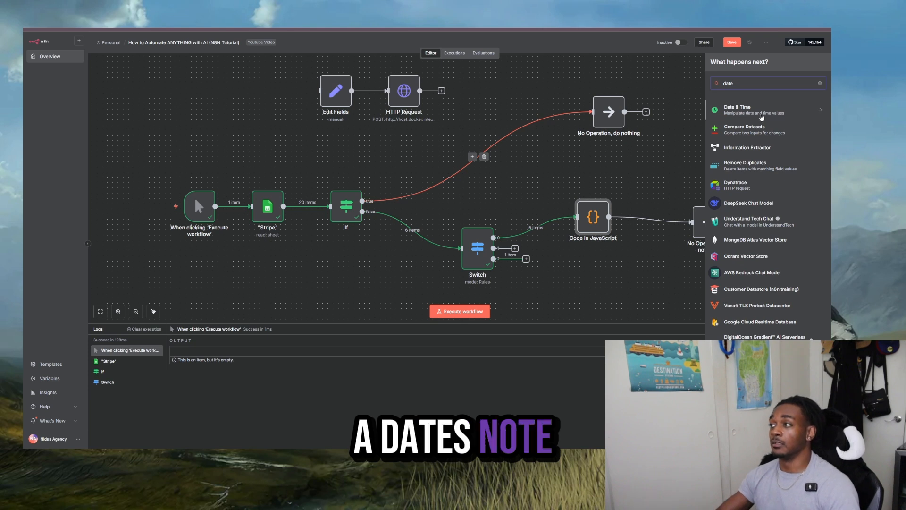
key(Return)
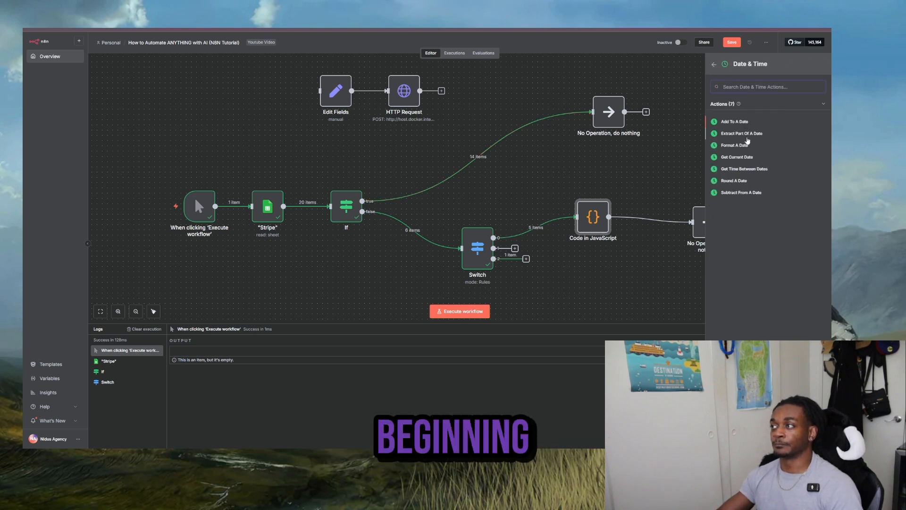
click(738, 157)
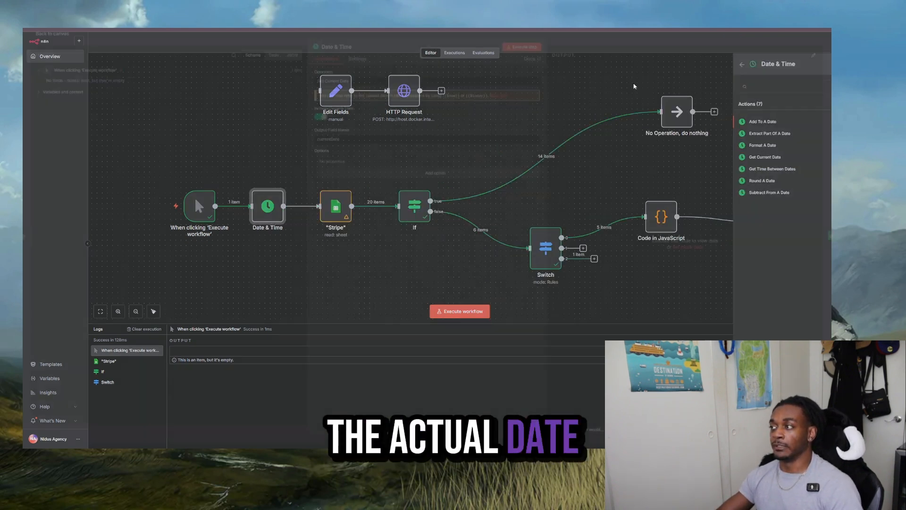
click(590, 50)
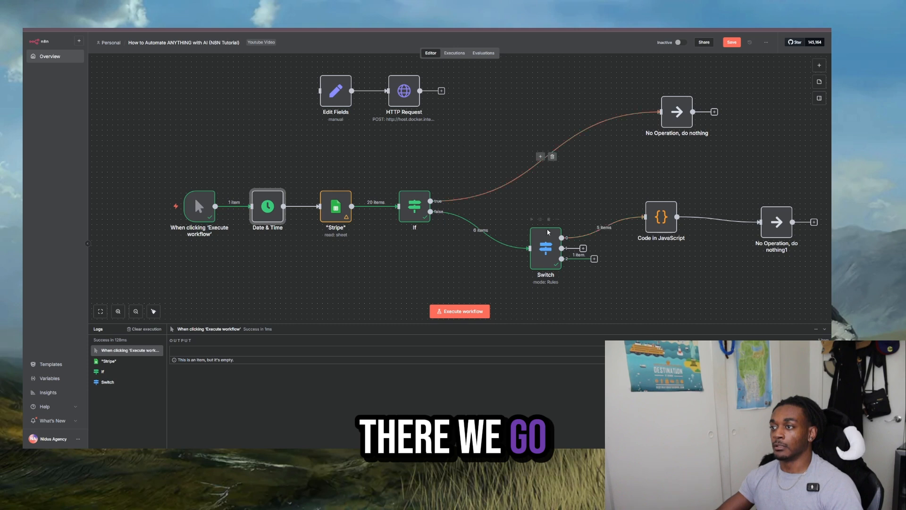
- Run the workflow through the Switch, and replace the Code in JavaScript node's default code with a script calculating DaysSinceSent from Date Sent
click(531, 220)
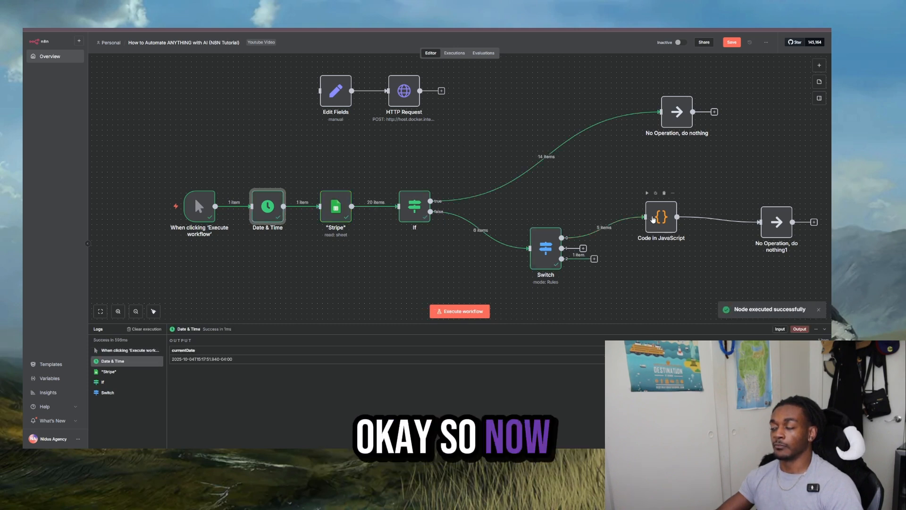
double_click(653, 217)
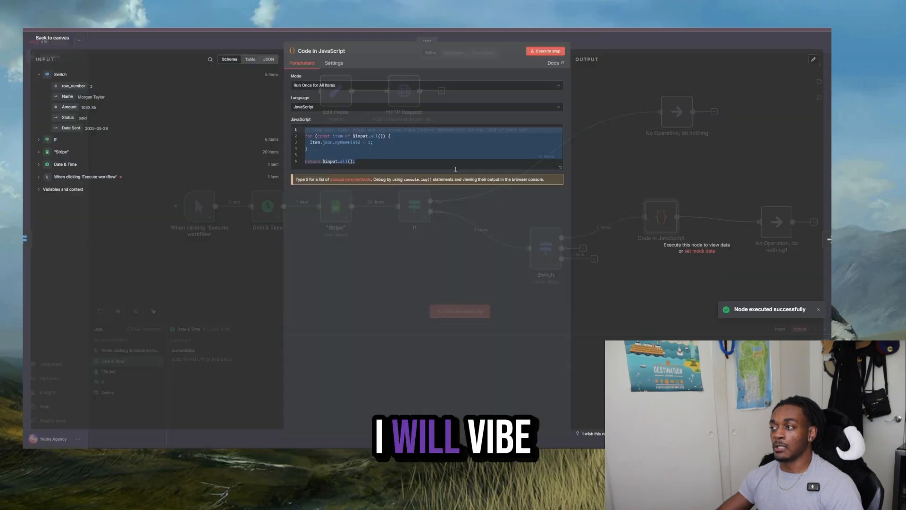
key(ctrl+a)
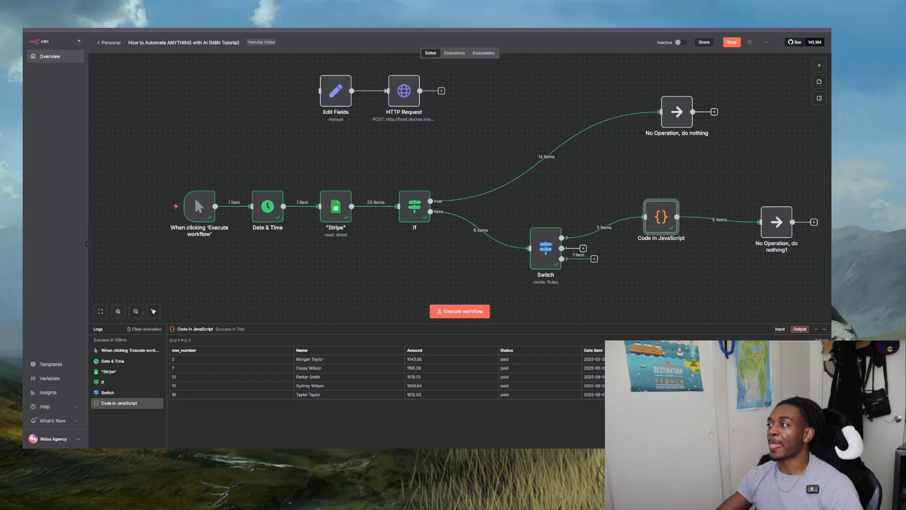
double_click(652, 219)
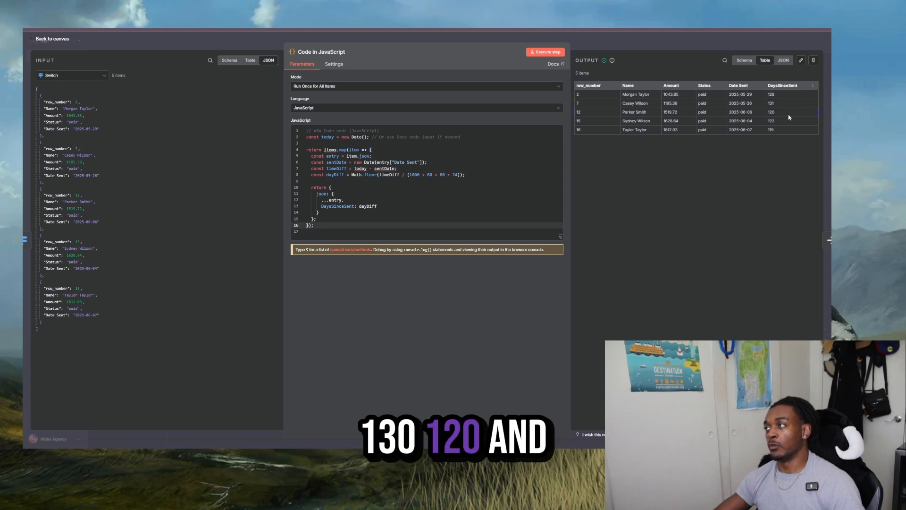
click(611, 41)
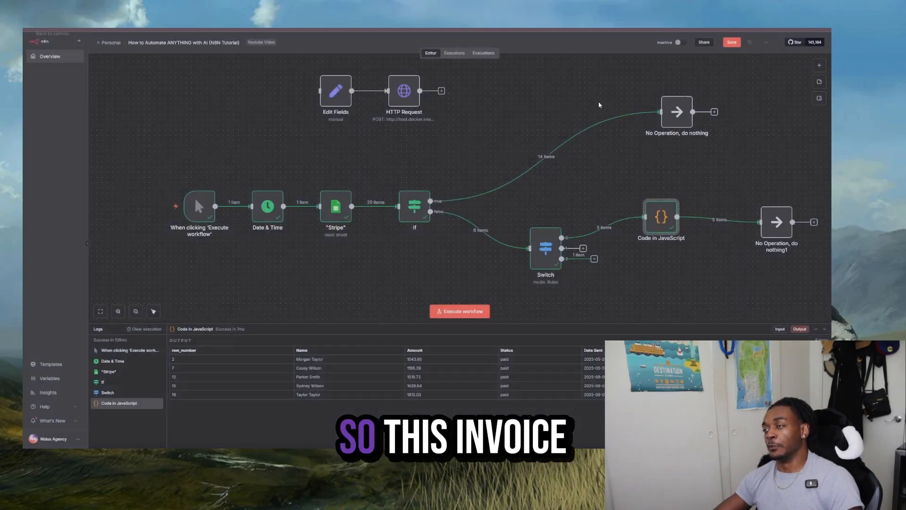
- Move the No Operation node that follows Code in JavaScript farther away and level with it
drag(603, 170, 425, 144)
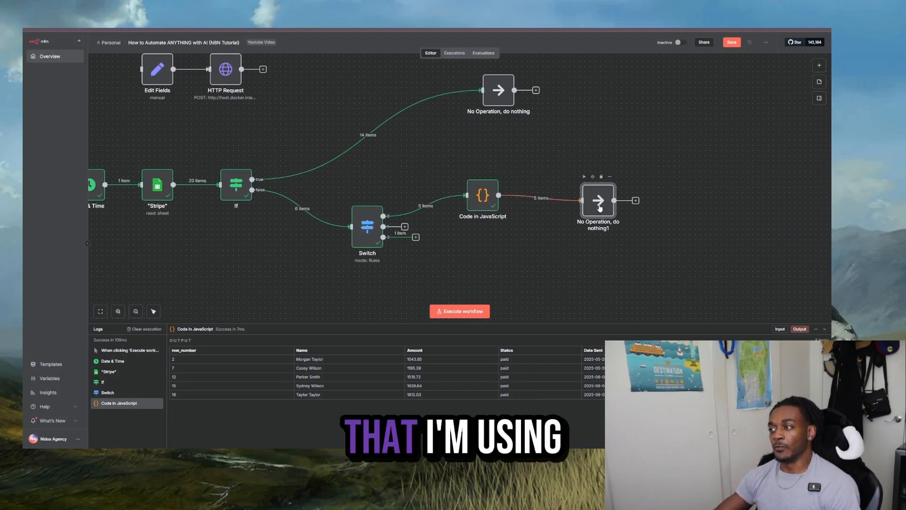
drag(653, 196, 648, 201)
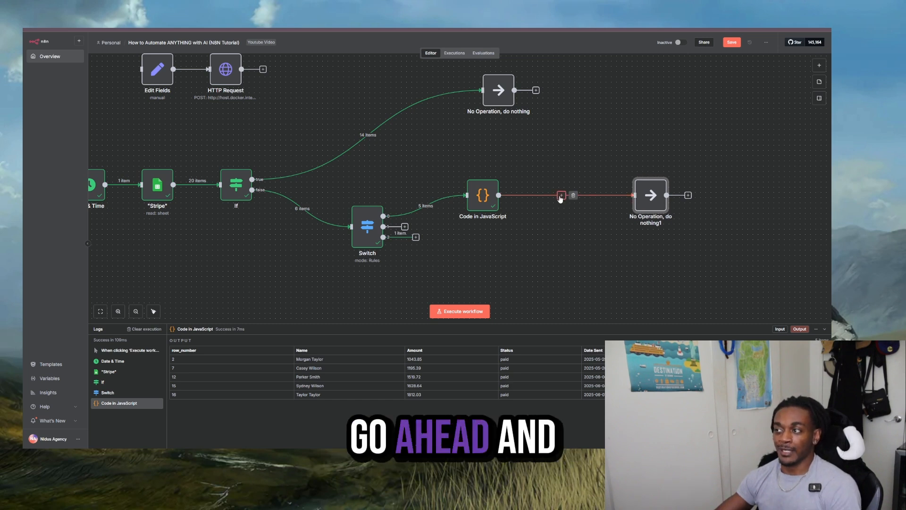
- Insert a Switch node between Code in JavaScript and the No Operation node
click(561, 195)
text(If)
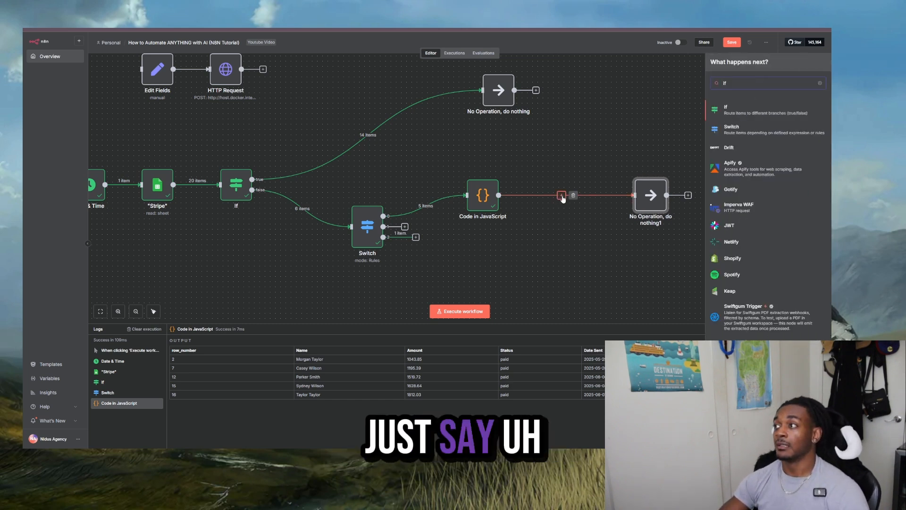
key(BackSpace)
key(BackSpace)
text(switch)
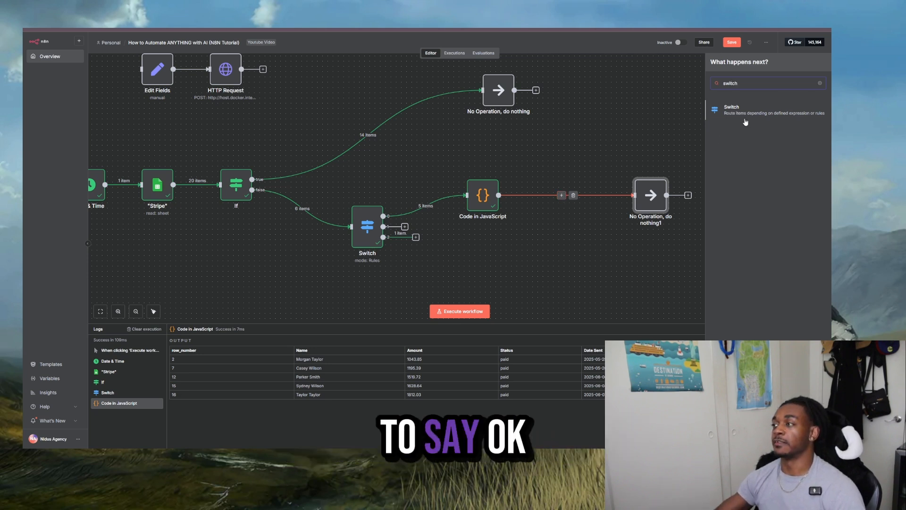
click(744, 112)
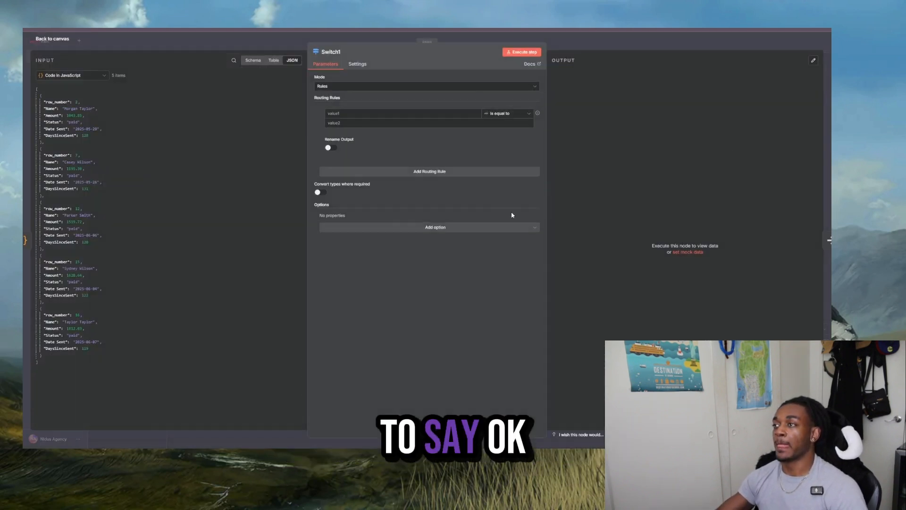
- Set the new Switch's routing rule to the number DaysSinceSent is less than or equal to 120
click(254, 61)
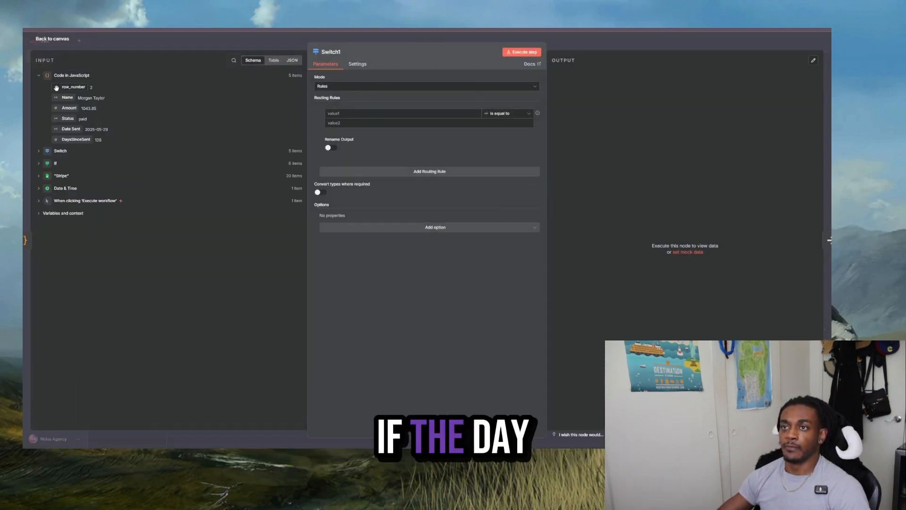
drag(81, 141, 377, 116)
click(294, 60)
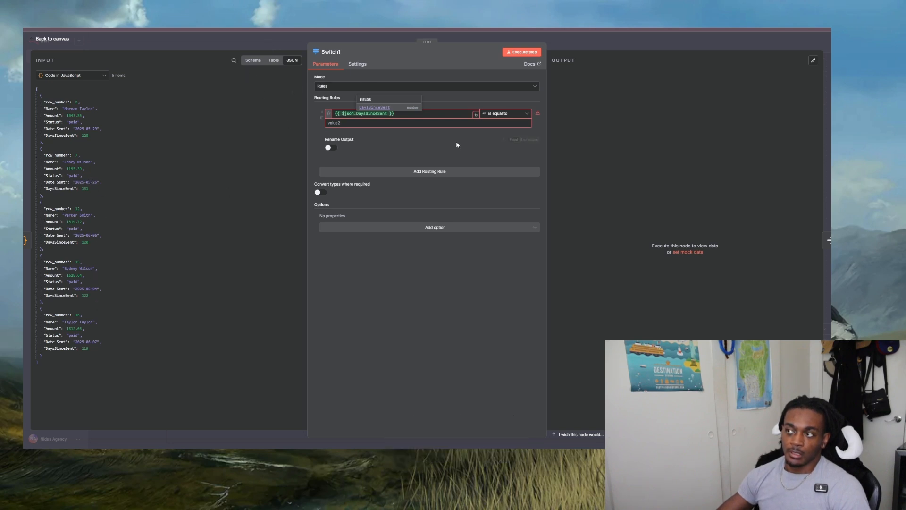
click(427, 122)
click(507, 114)
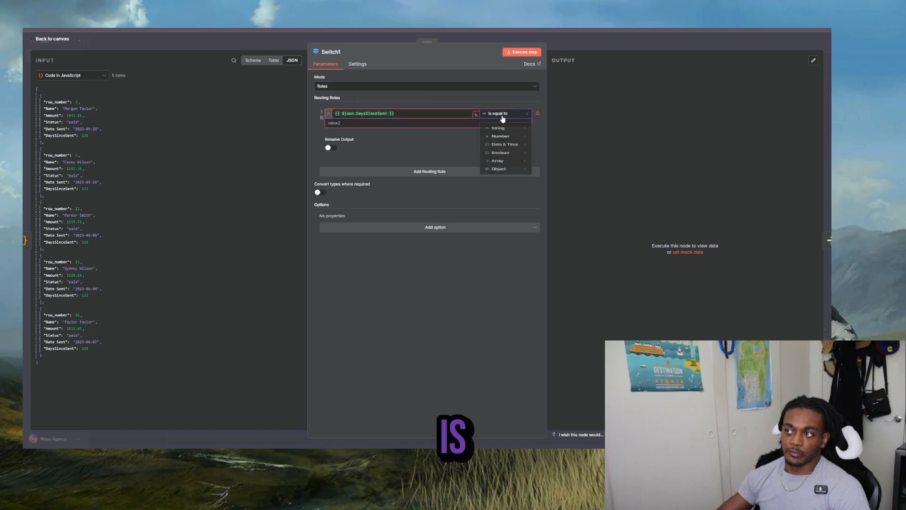
mouse_move(519, 142)
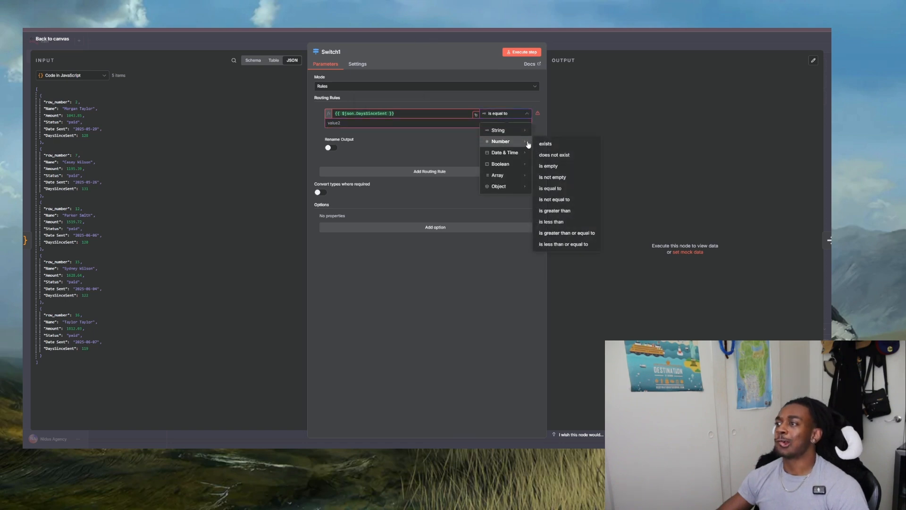
click(563, 245)
text(10)
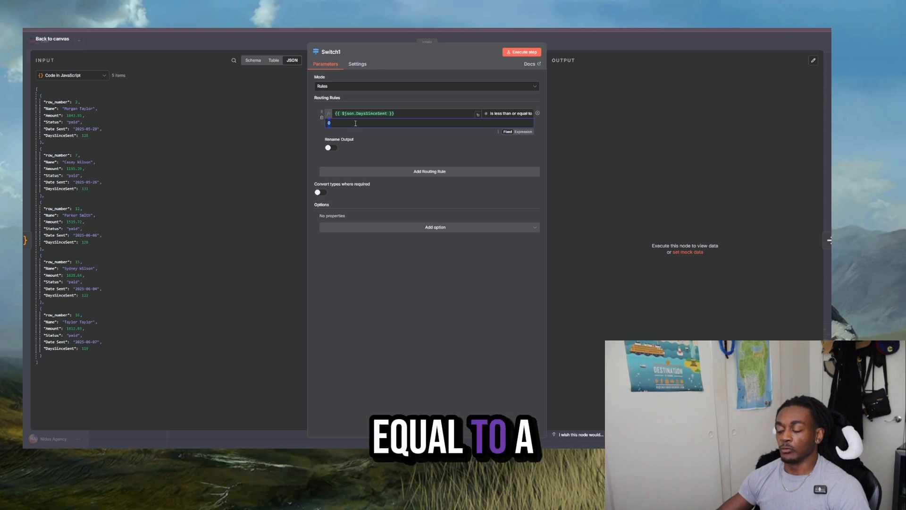
key(BackSpace)
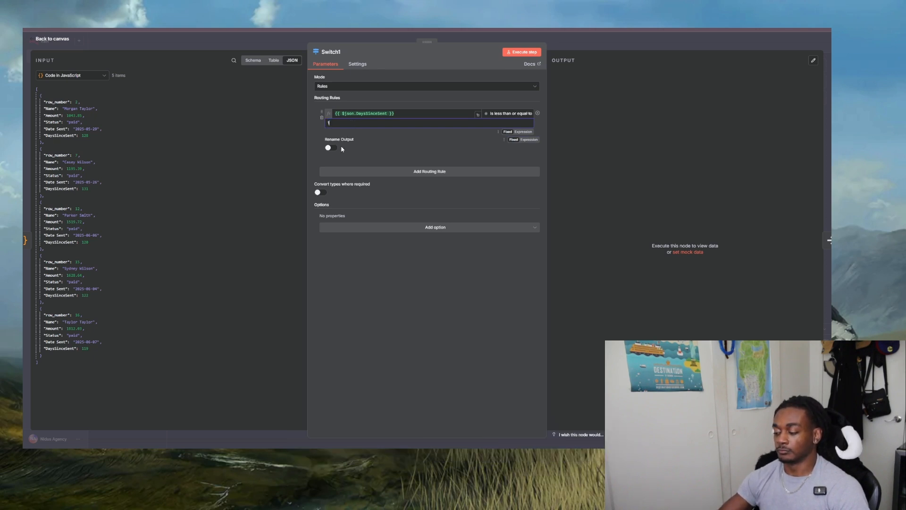
key(Escape)
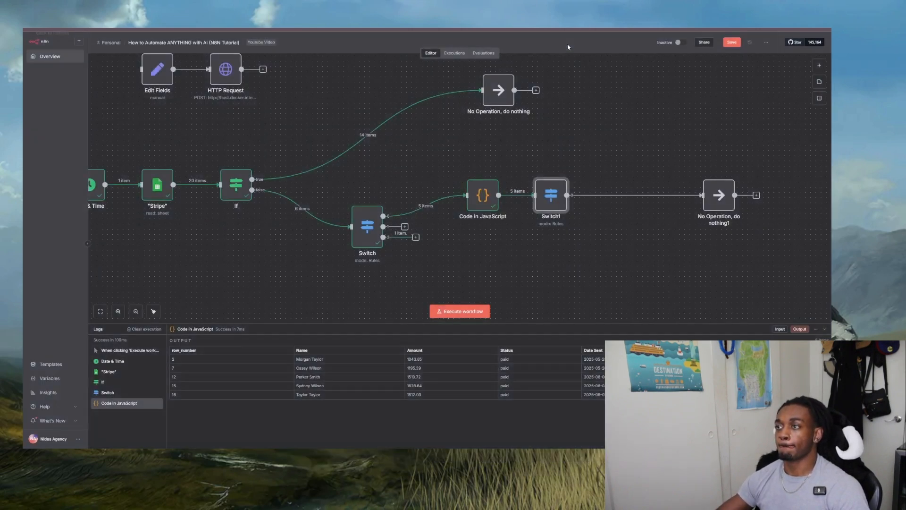
- Recheck the routing rule of the Switch after Code in JavaScript and delete that node
drag(551, 206, 557, 201)
double_click(563, 204)
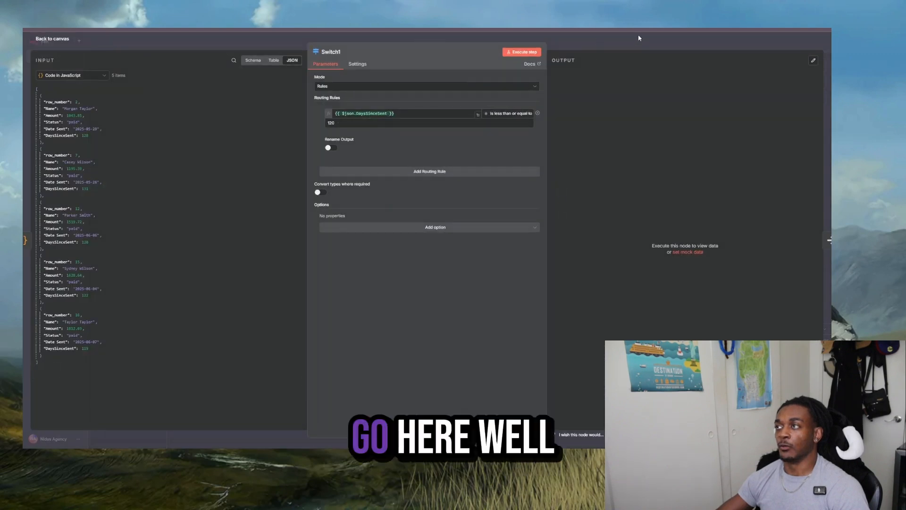
key(Escape)
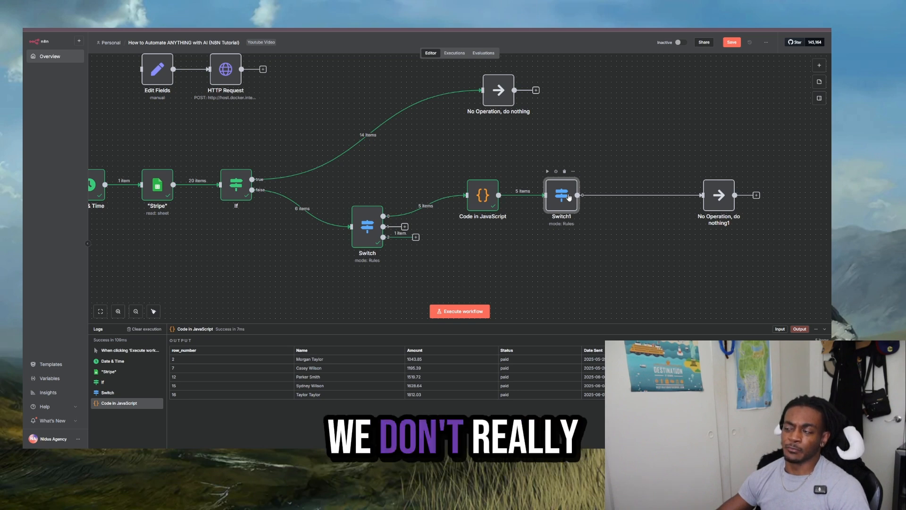
mouse_move(570, 190)
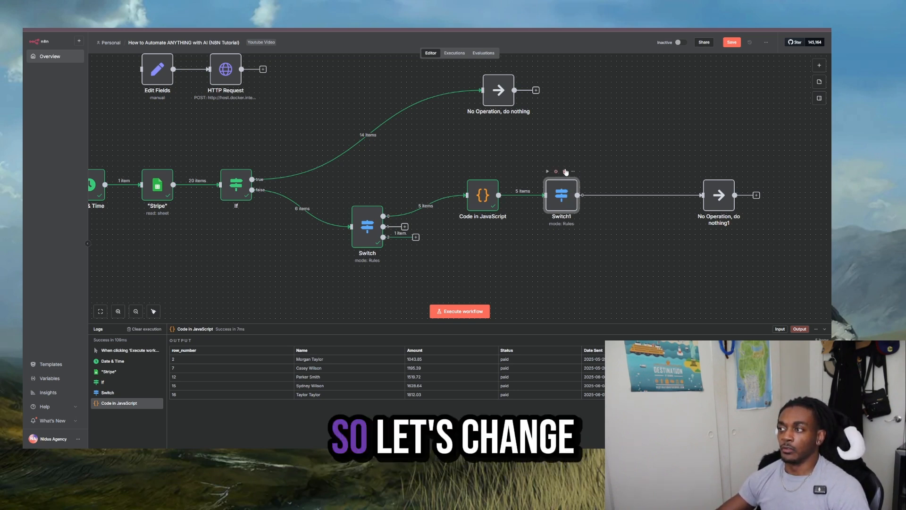
click(564, 172)
- Insert an If node between Code in JavaScript and the No Operation node
click(596, 195)
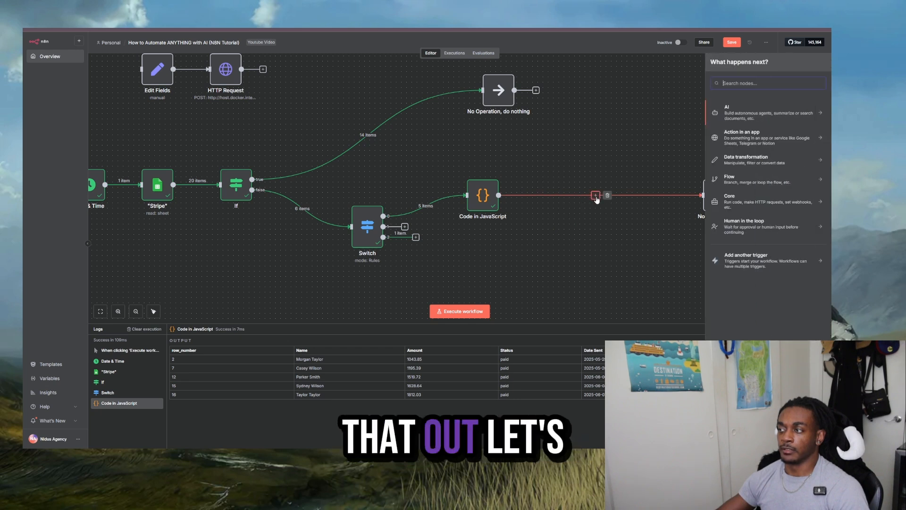
text(if)
click(761, 109)
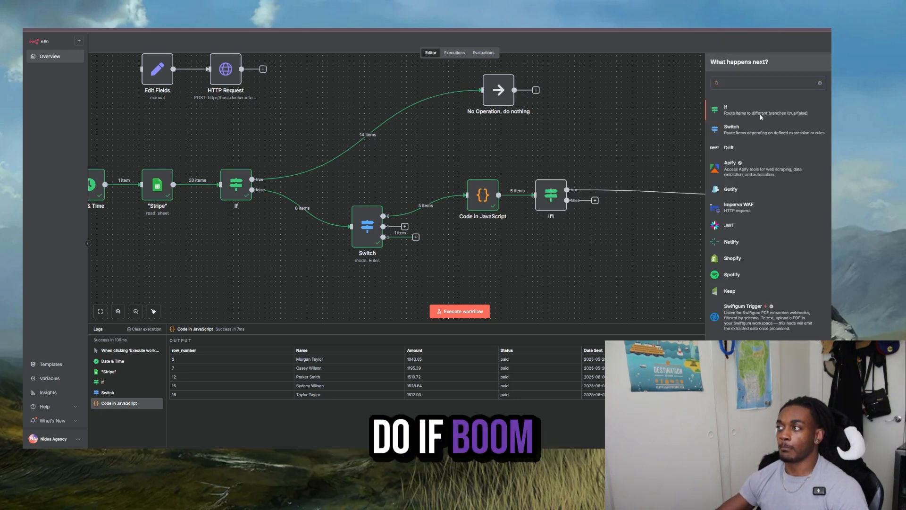
- Set the new If node's condition to the number DaysSinceSent is less than or equal to 120
click(225, 61)
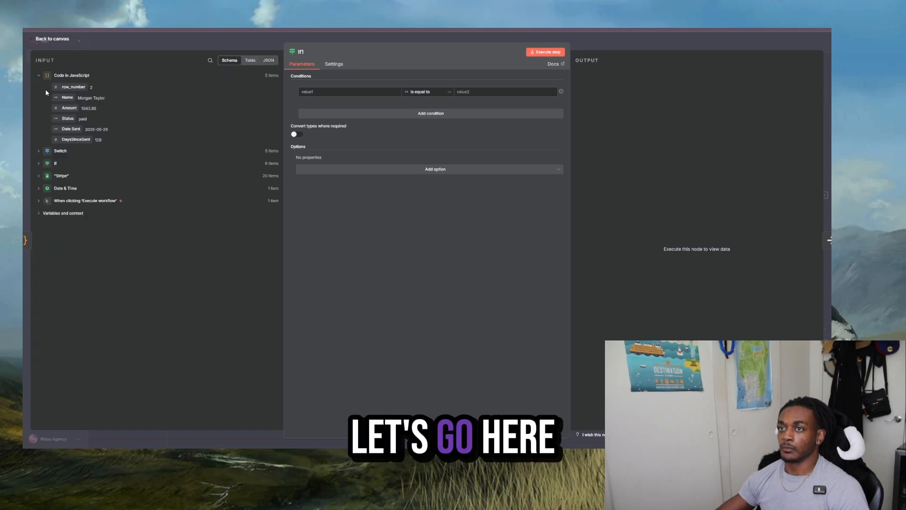
drag(79, 141, 352, 93)
click(428, 91)
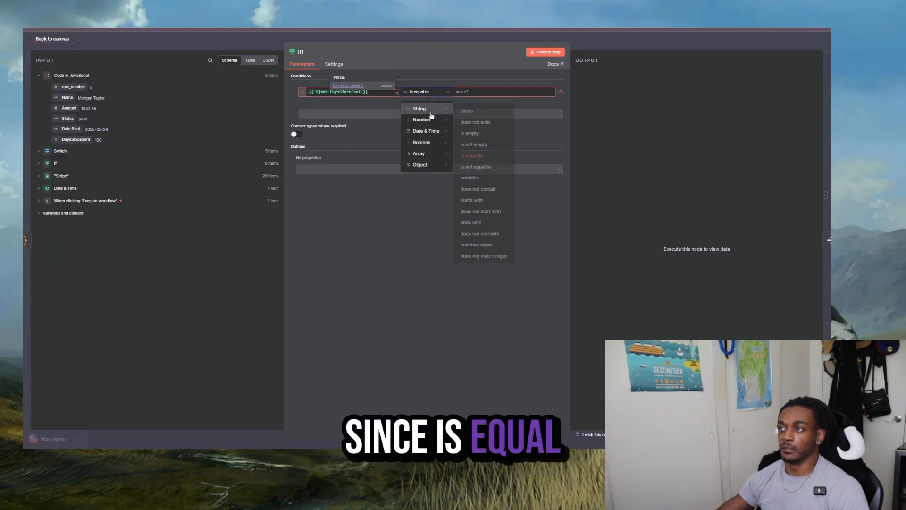
mouse_move(433, 122)
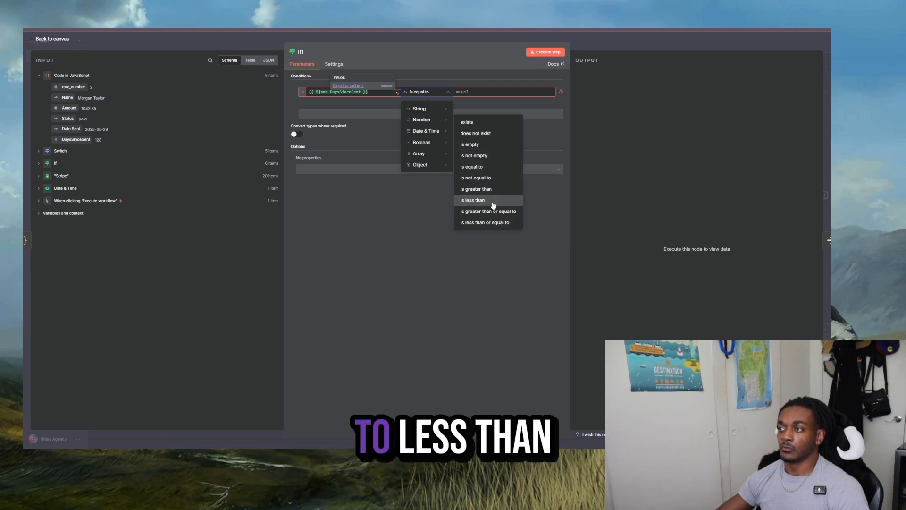
click(490, 223)
click(484, 90)
text(0)
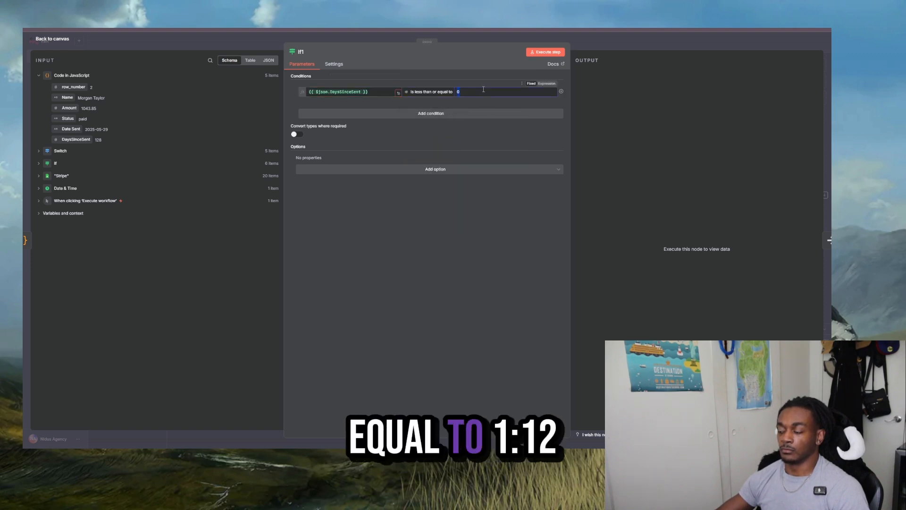
text(10)
key(BackSpace)
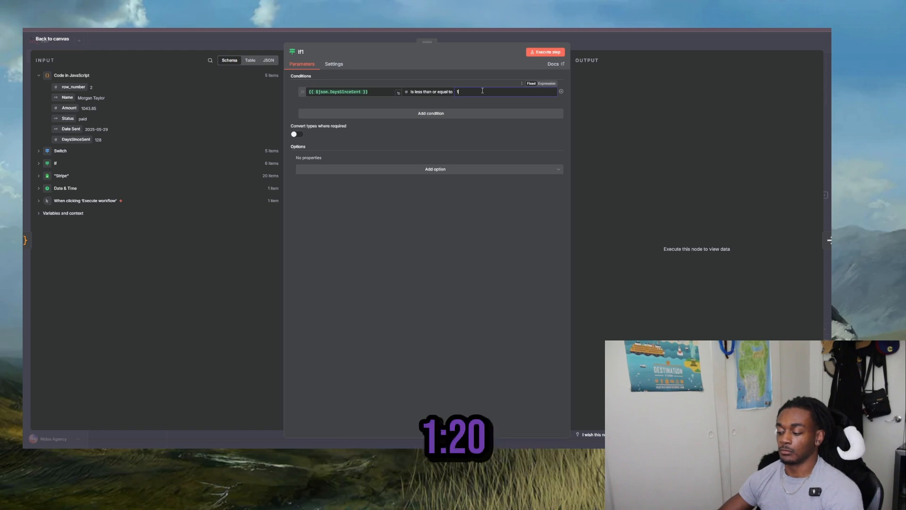
click(621, 41)
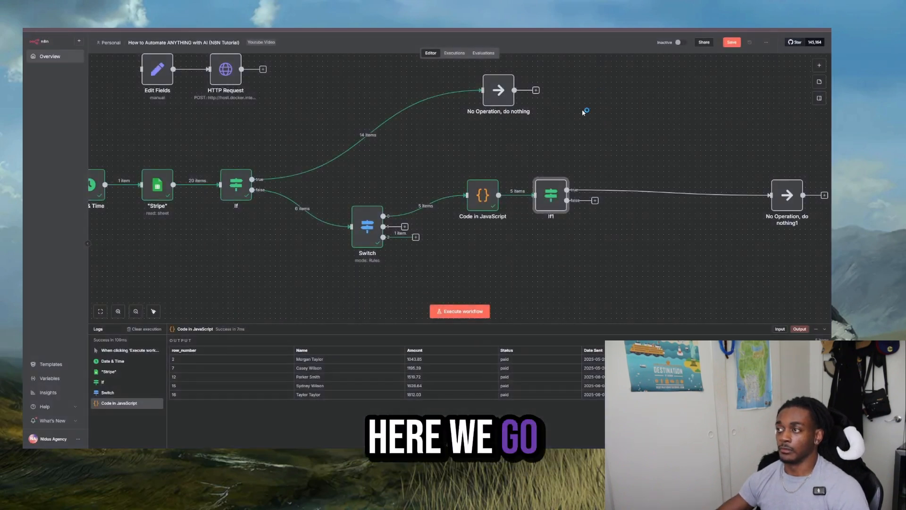
- Run the new If node and move the No Operation node on its true branch higher
click(537, 171)
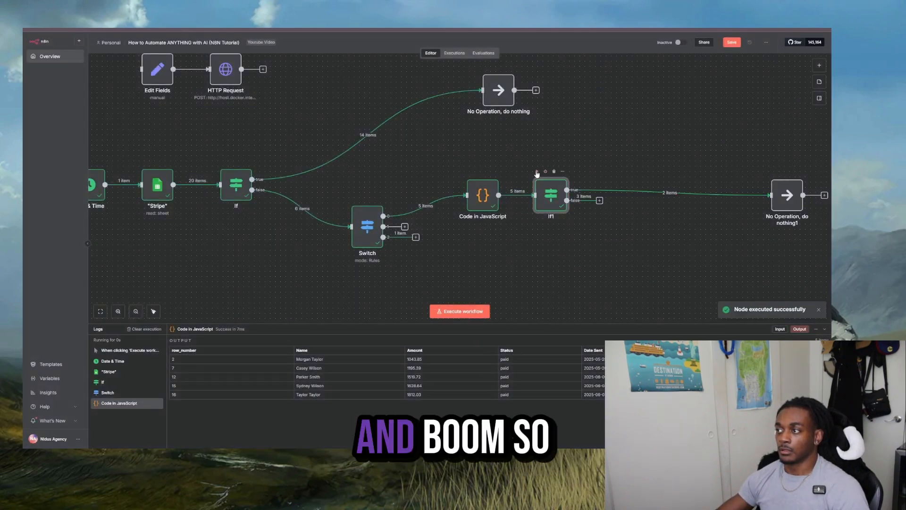
drag(789, 197, 773, 165)
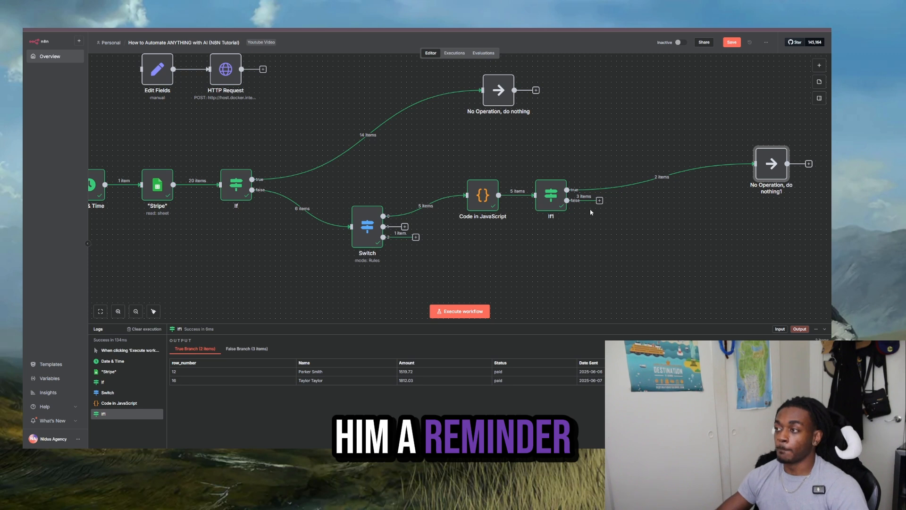
- Switch to the Google Docs plan and change "week" to "months" in the third bullet about time since the due payment
click(378, 29)
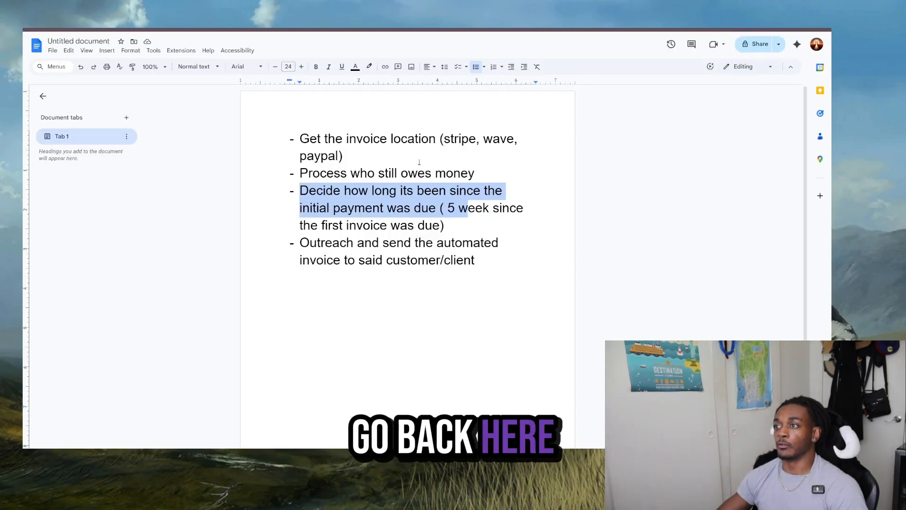
click(490, 208)
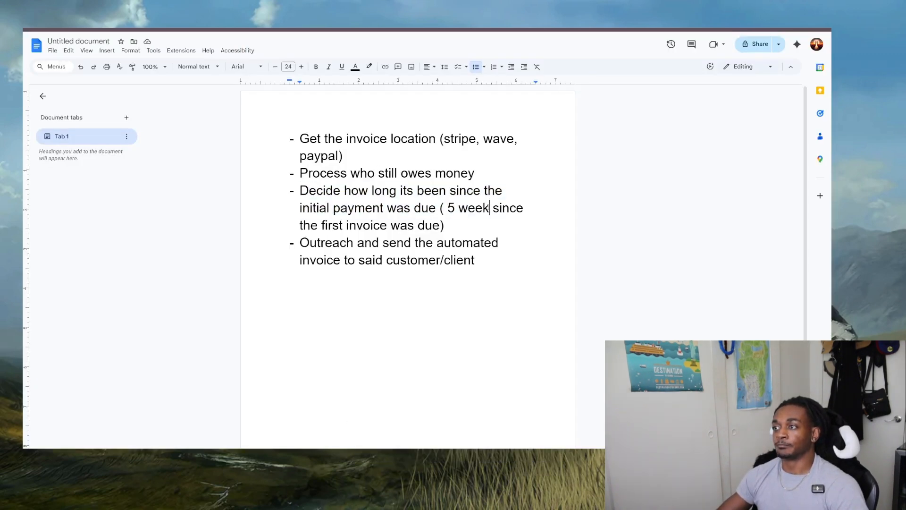
drag(448, 208, 483, 209)
click(454, 208)
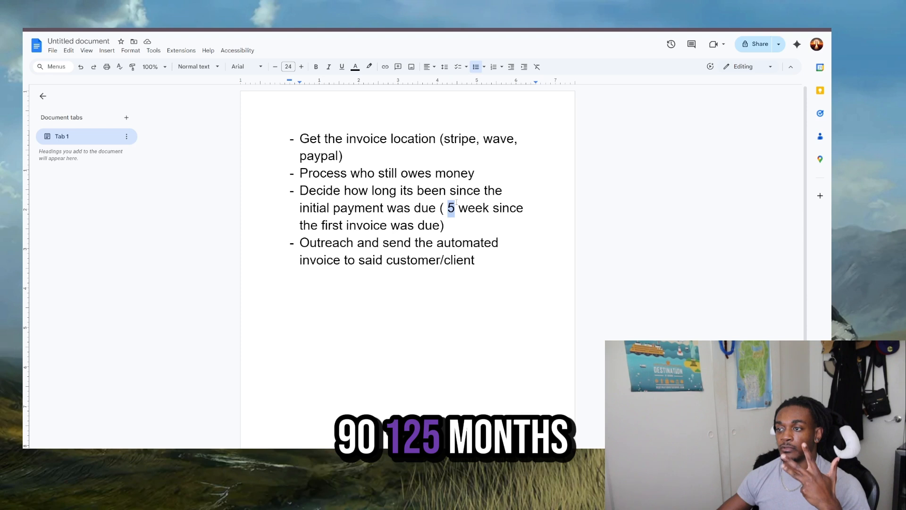
double_click(477, 209)
text(mont)
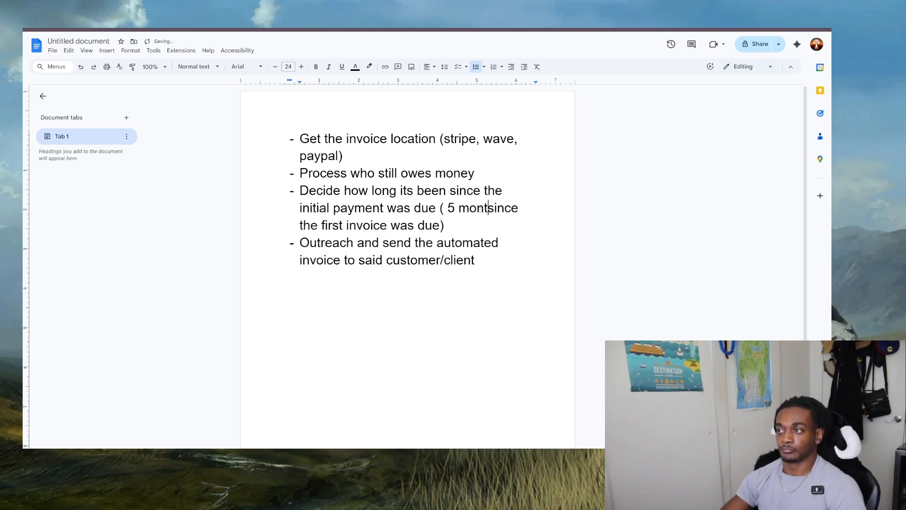
text(hs)
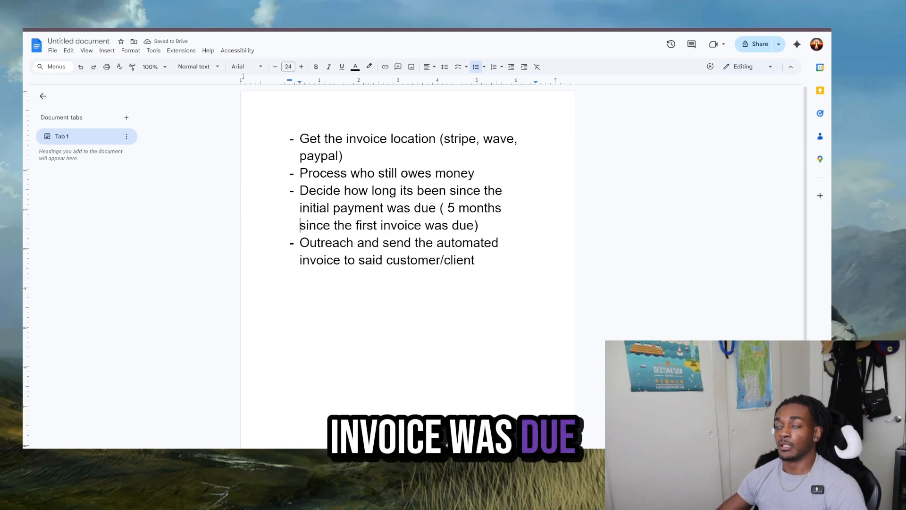
- Highlight the first three bullets of the plan in purple and select the outreach bullet
drag(297, 136, 520, 248)
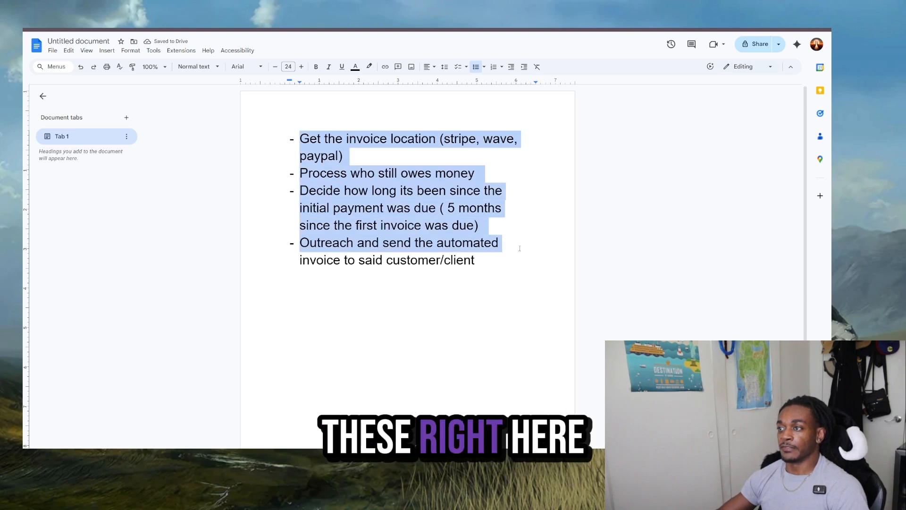
click(369, 67)
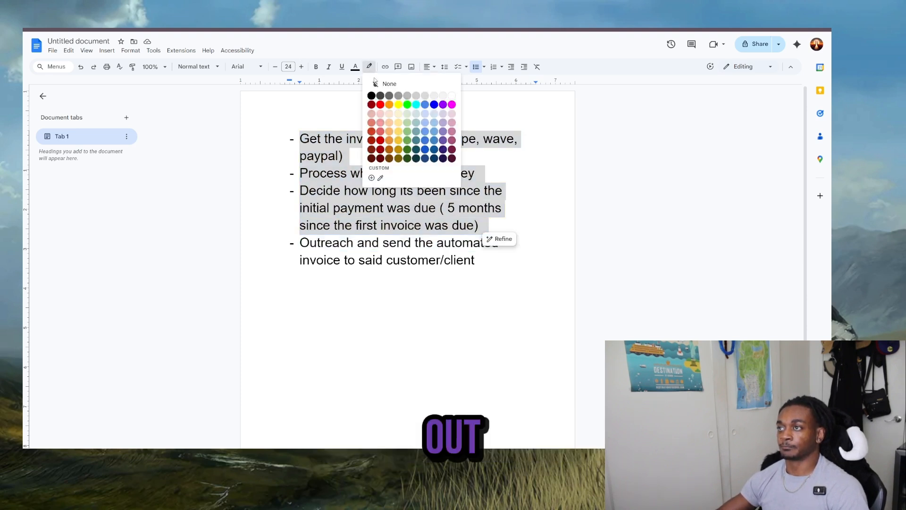
click(442, 104)
click(411, 260)
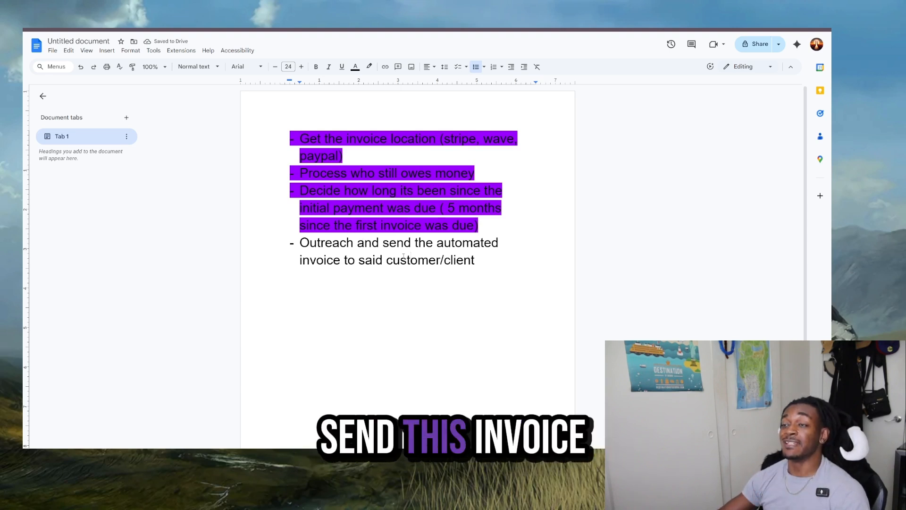
drag(444, 260, 287, 242)
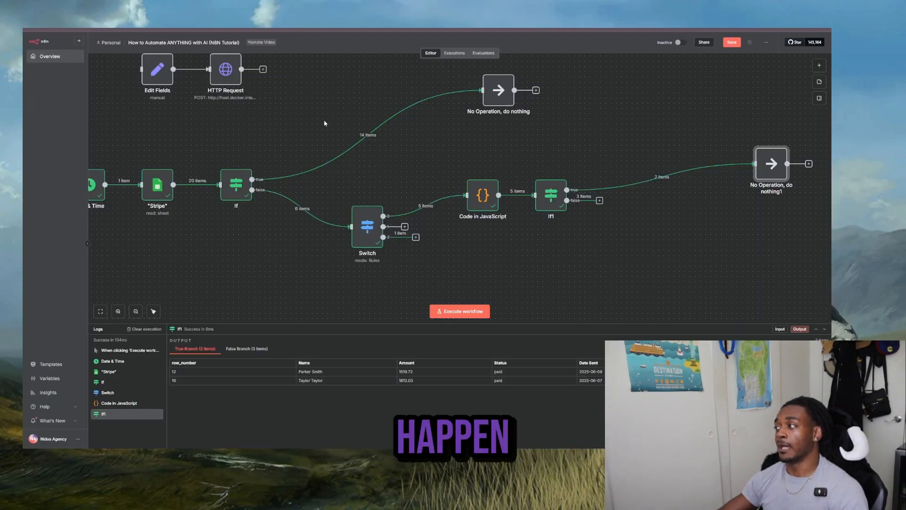
- Switch back to n8n and search the node library for Slack, Gmail and Twilio
click(820, 66)
text(slac)
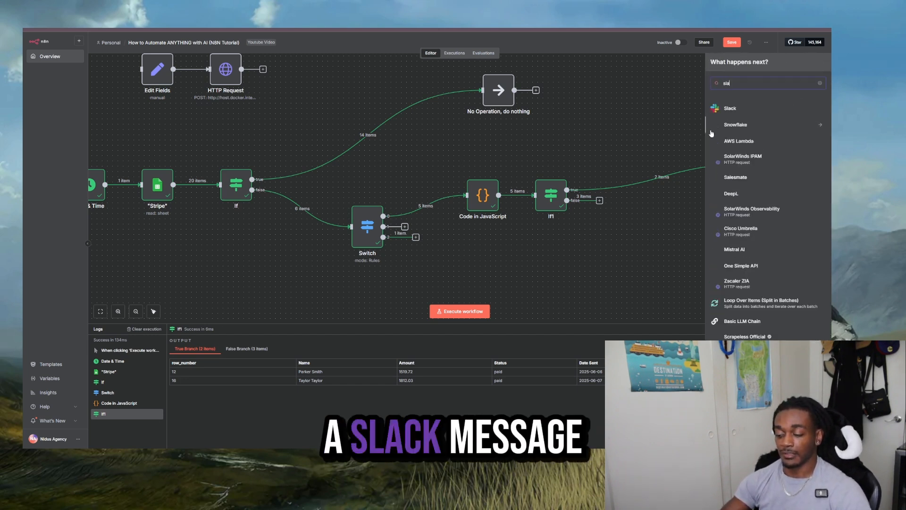
key(BackSpace)
key(BackSpace)
key(BackSpace)
key(BackSpace)
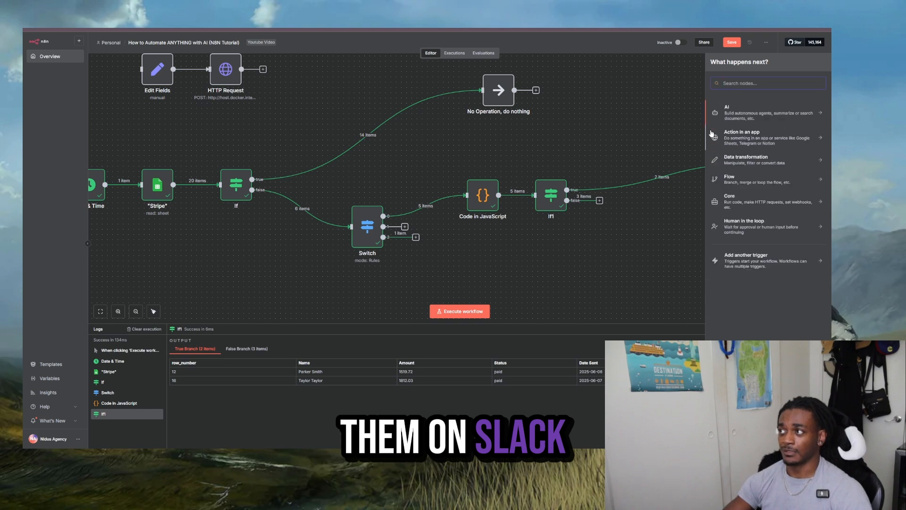
text(gmail)
key(BackSpace)
key(BackSpace)
key(BackSpace)
key(BackSpace)
key(BackSpace)
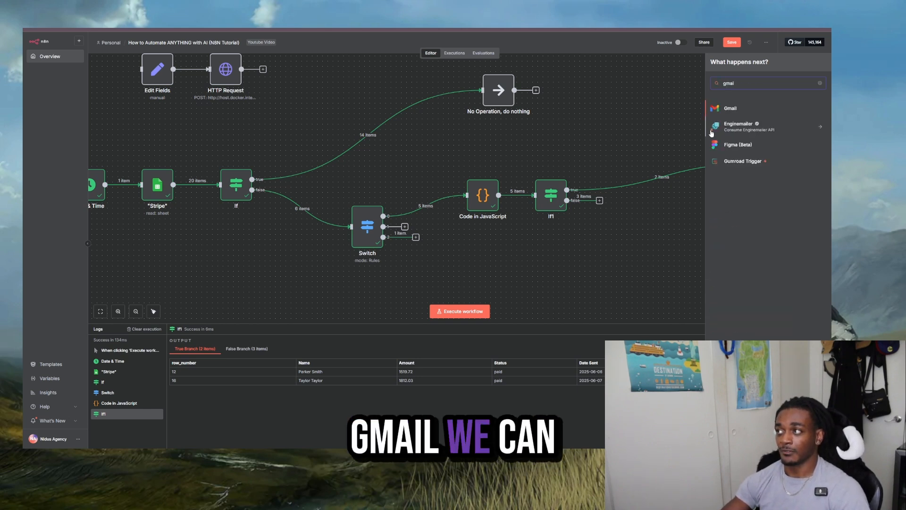
text(twili)
key(BackSpace)
key(BackSpace)
key(BackSpace)
key(BackSpace)
key(BackSpace)
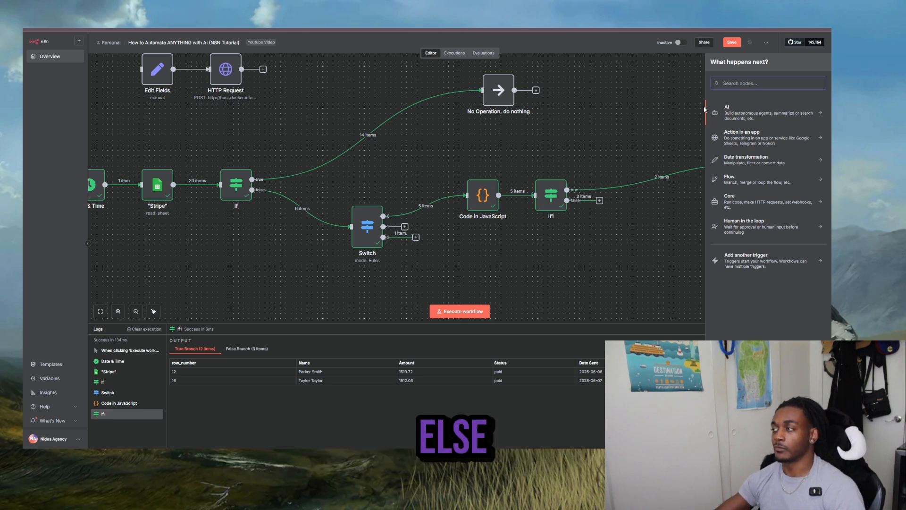
- Browse the app action nodes for integrations that could send the reminders, and close the node library
click(736, 138)
scroll(743, 209, down, 10)
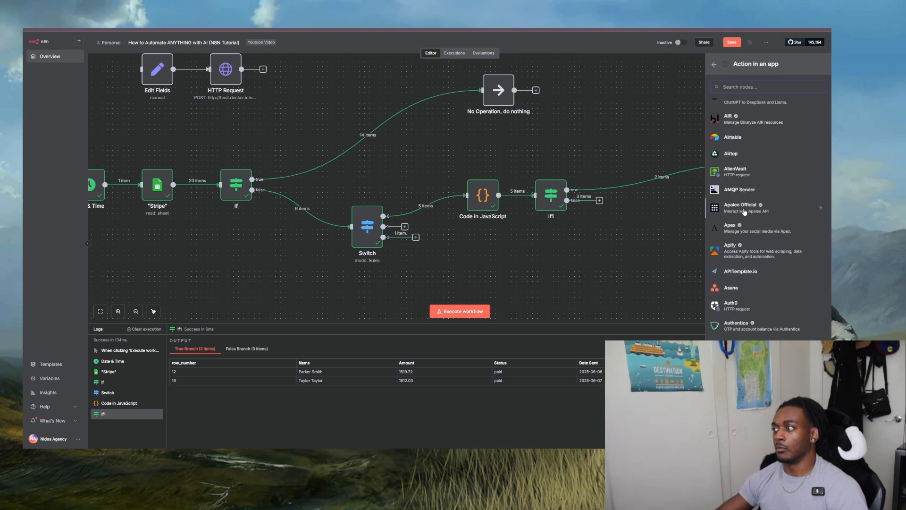
scroll(743, 209, down, 20)
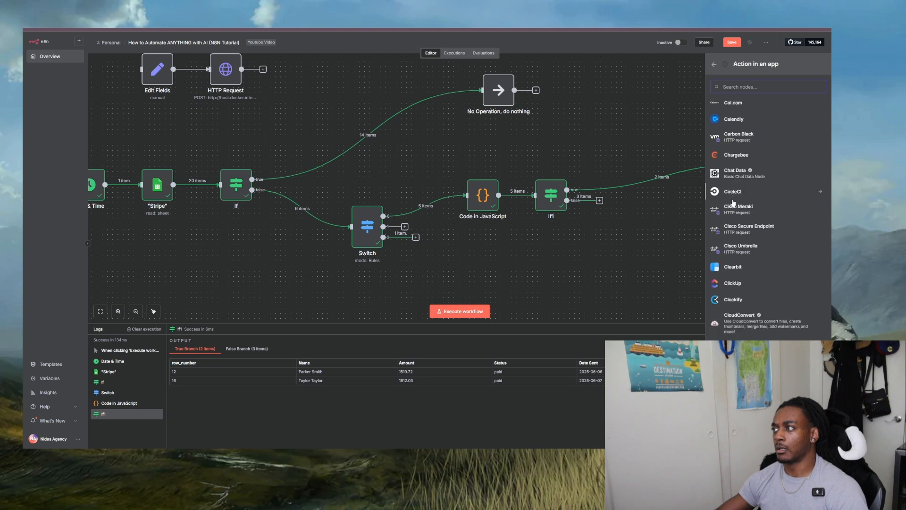
scroll(732, 203, down, 20)
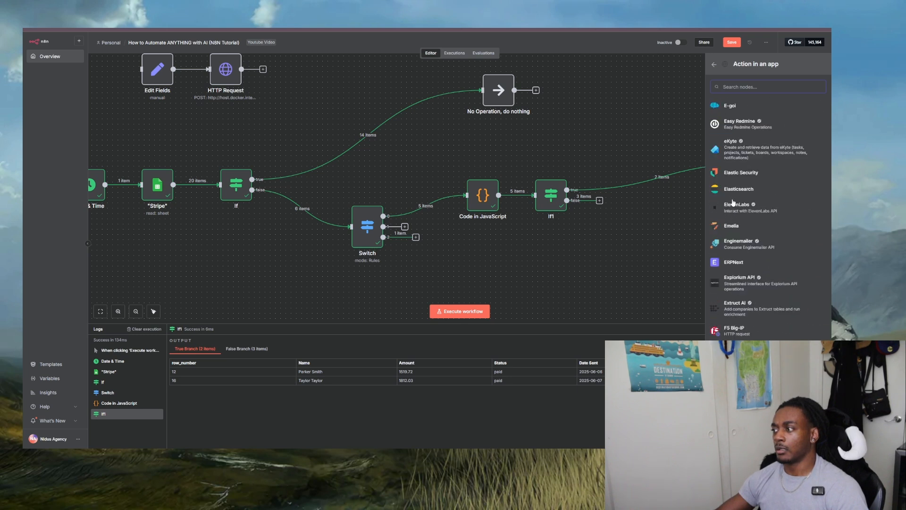
scroll(733, 205, down, 15)
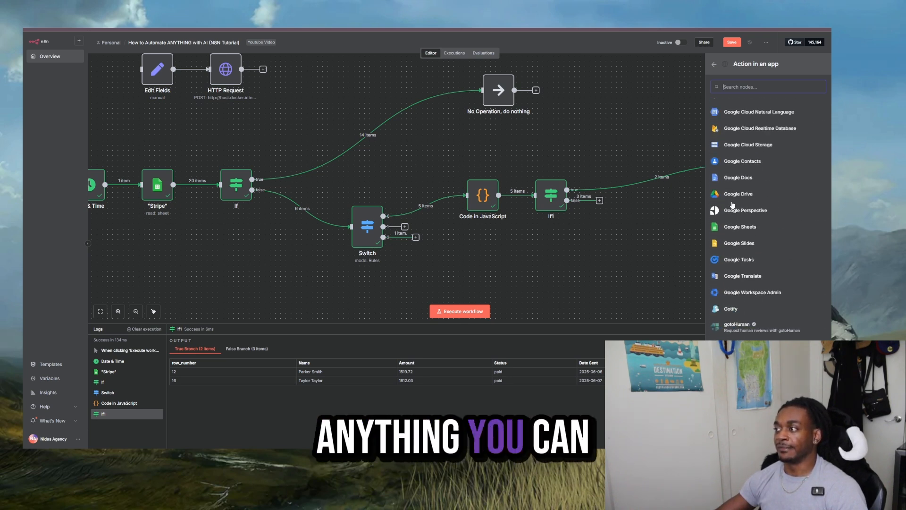
scroll(715, 208, down, 15)
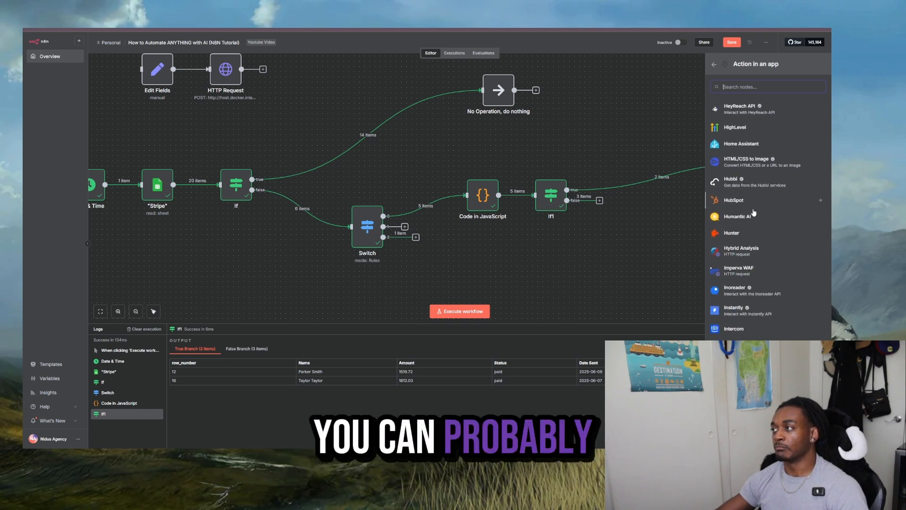
scroll(756, 219, down, 10)
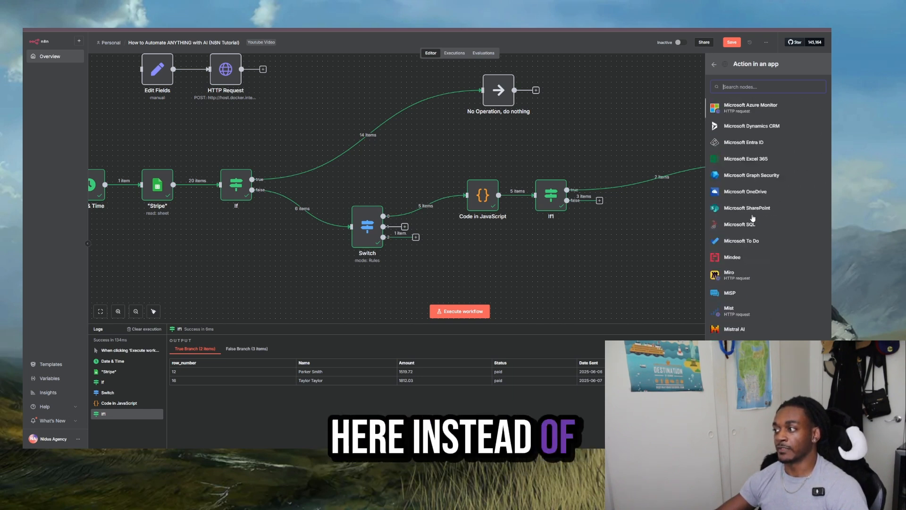
scroll(746, 217, down, 3)
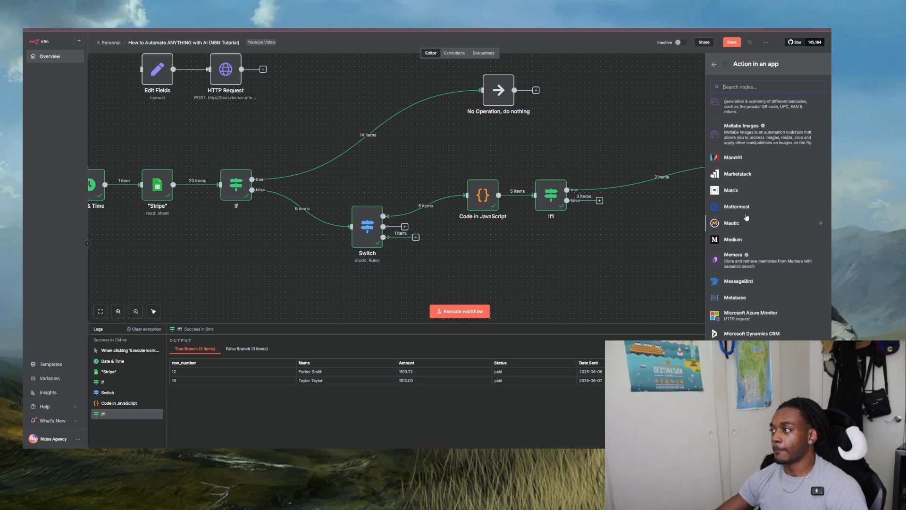
scroll(744, 215, down, 5)
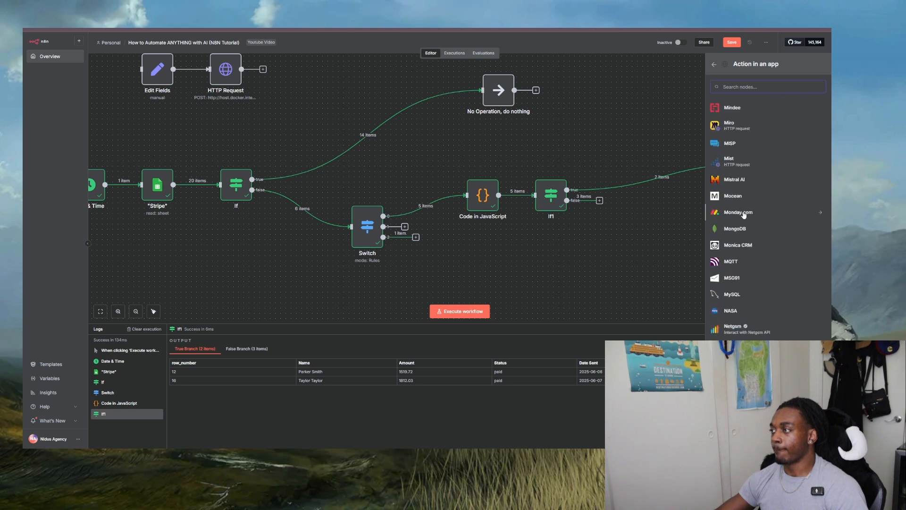
scroll(744, 215, down, 15)
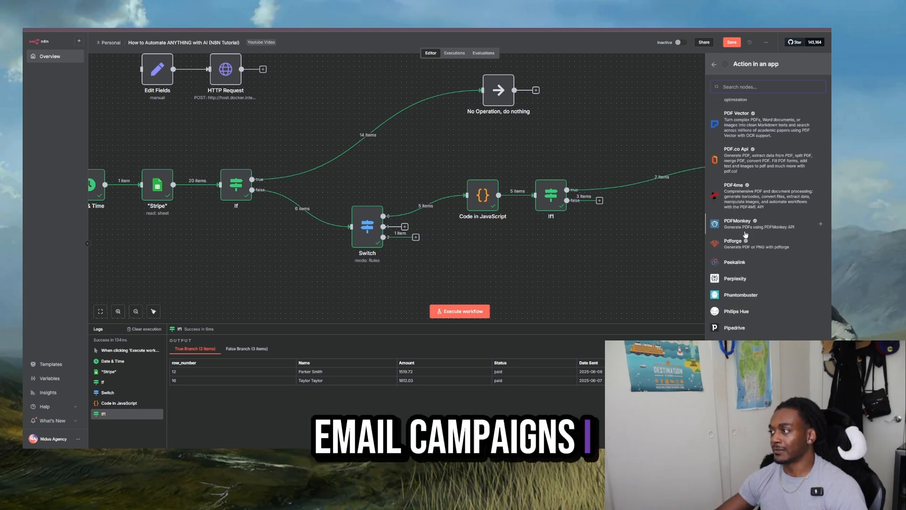
scroll(745, 235, down, 5)
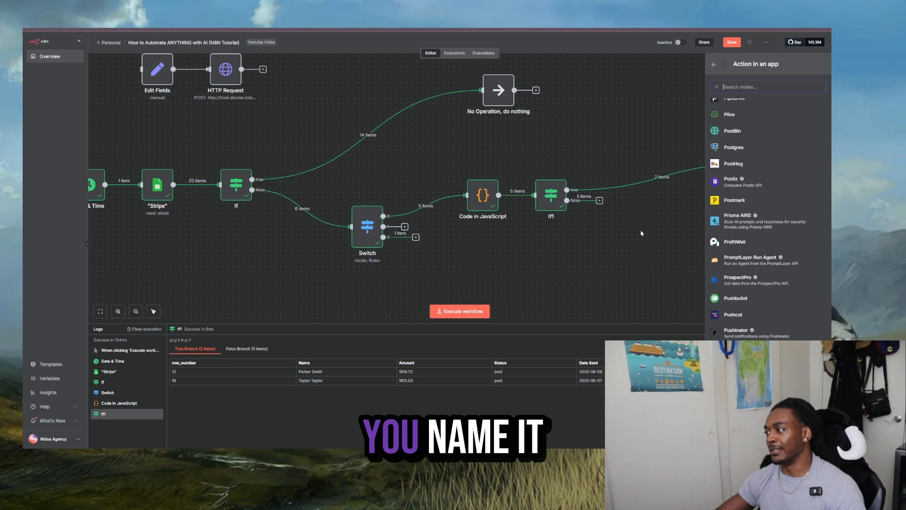
click(714, 64)
click(682, 97)
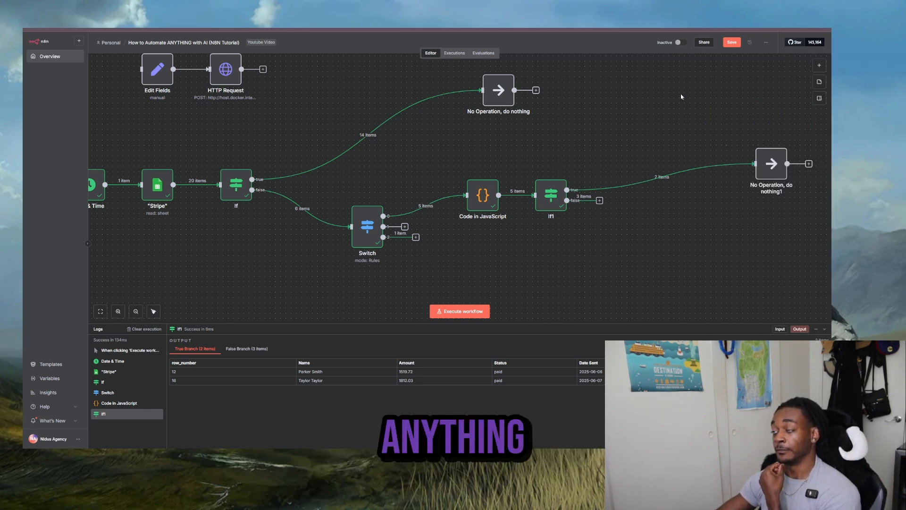
- Insert a Gmail Send a message node between If1 and the No Operation node, using the "Gmail account" credential
click(656, 176)
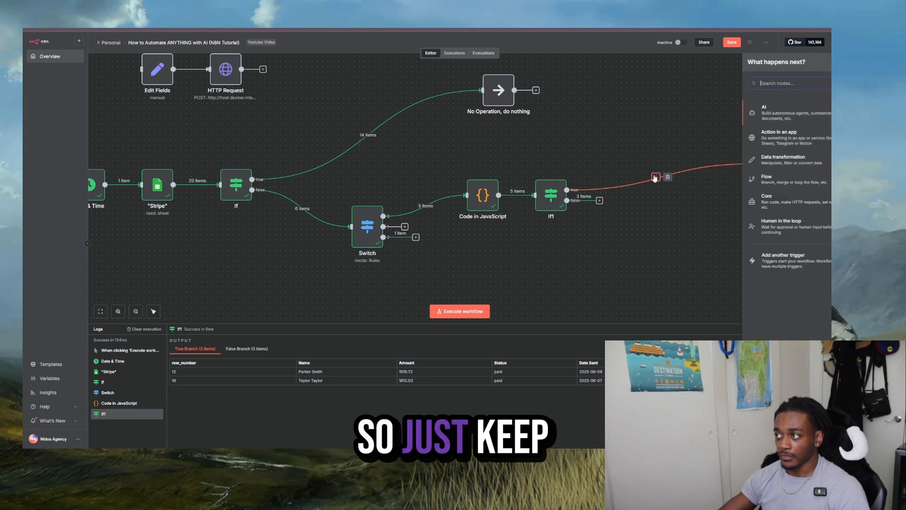
text(gmail)
key(Return)
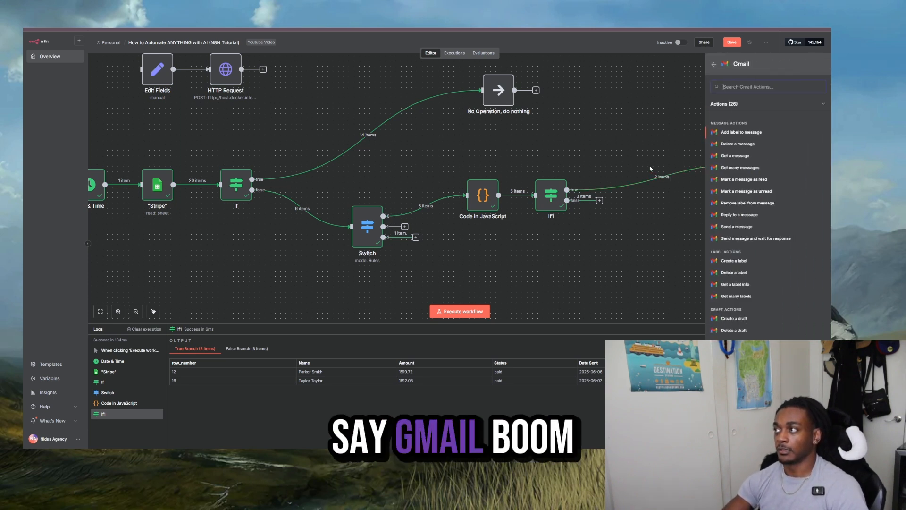
click(748, 226)
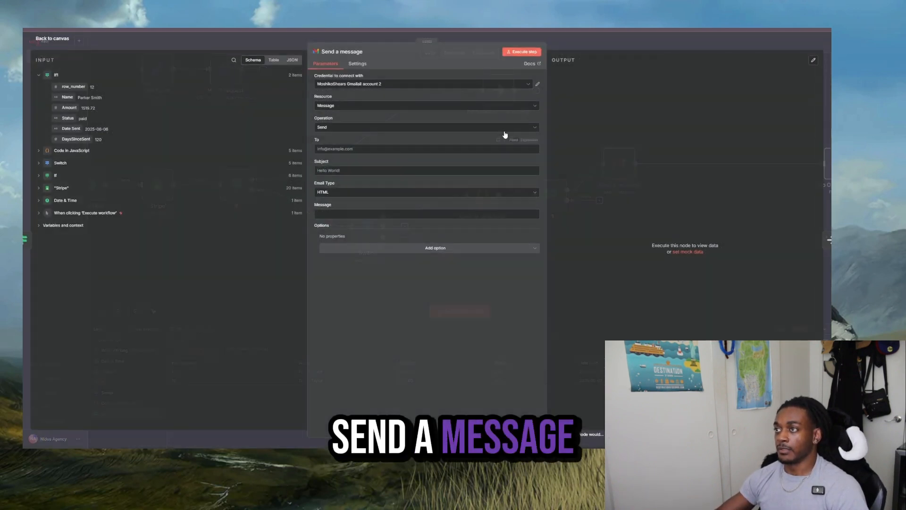
click(472, 85)
click(412, 104)
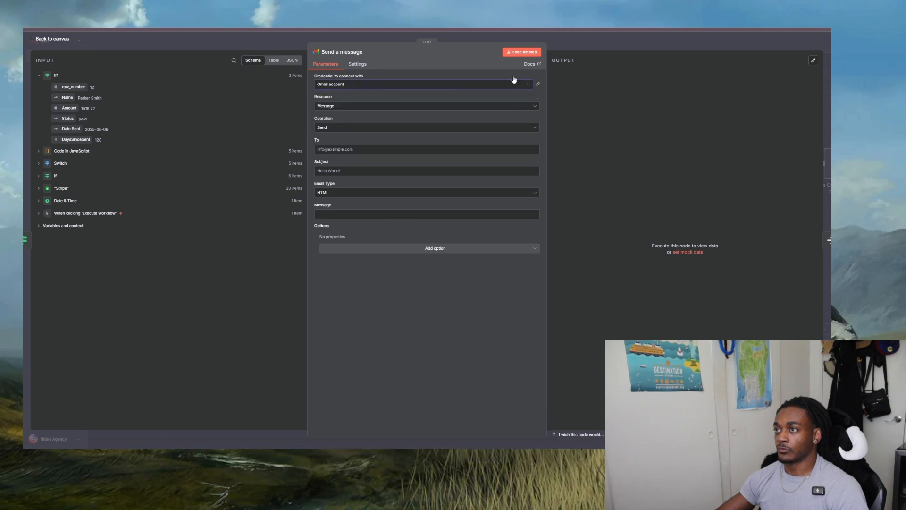
- Return to the canvas and rearrange the Send a message and No Operation nodes level with each other above If1
key(Escape)
drag(662, 149, 641, 148)
drag(689, 200, 433, 178)
drag(577, 146, 579, 124)
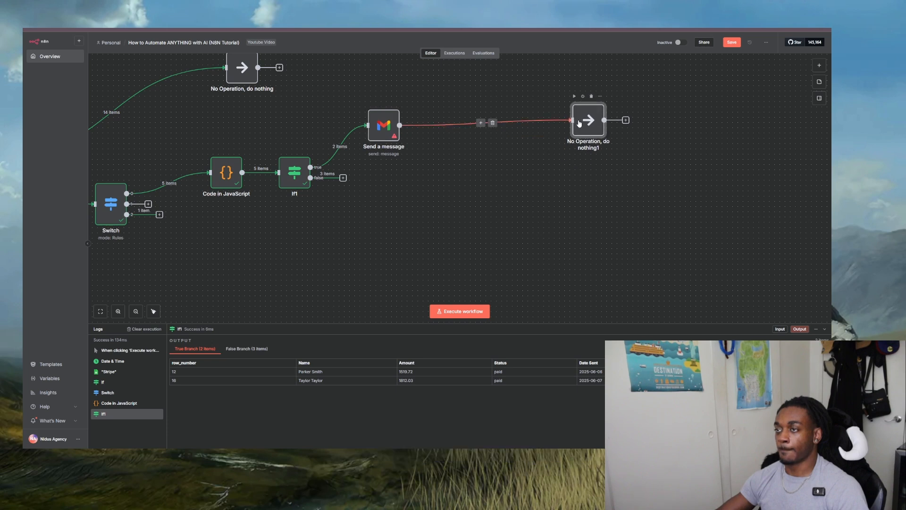
drag(369, 135, 434, 127)
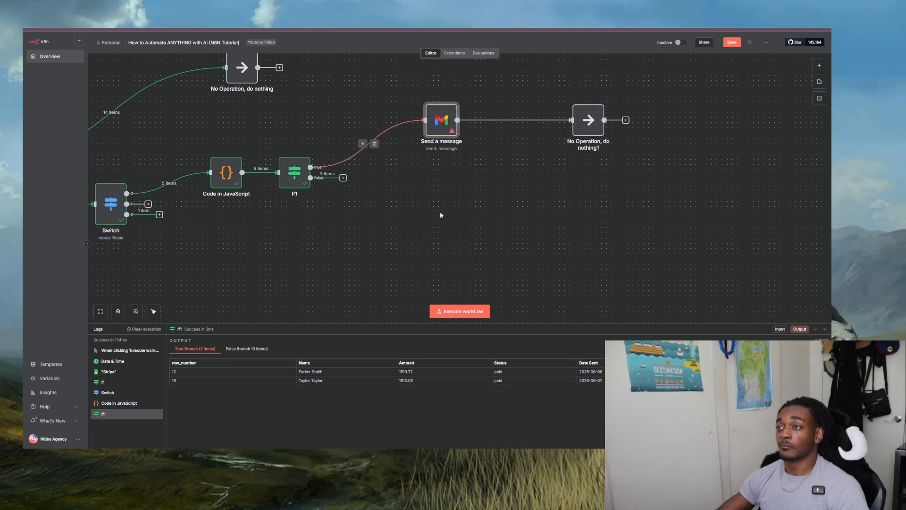
scroll(375, 179, up, 1)
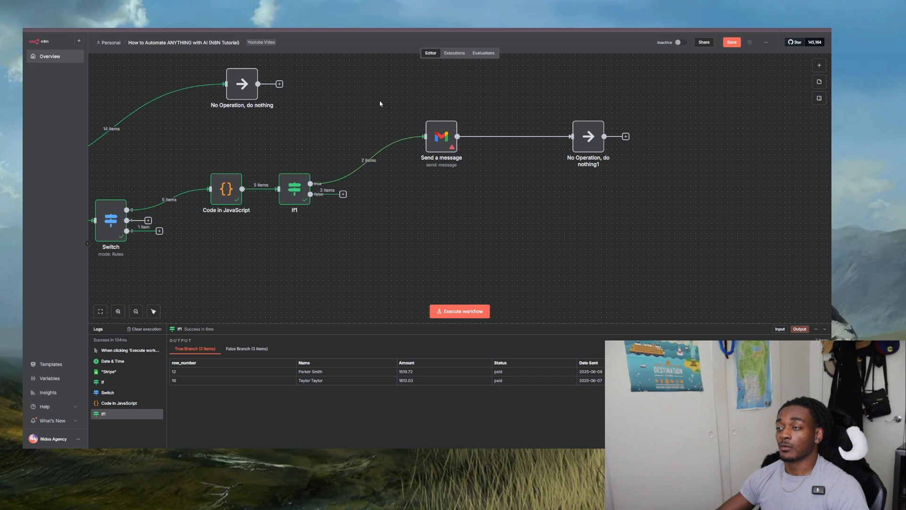
- In the Send a message node, begin the message with "Your invoice is" followed by the DaysSinceSent field from If1
double_click(447, 140)
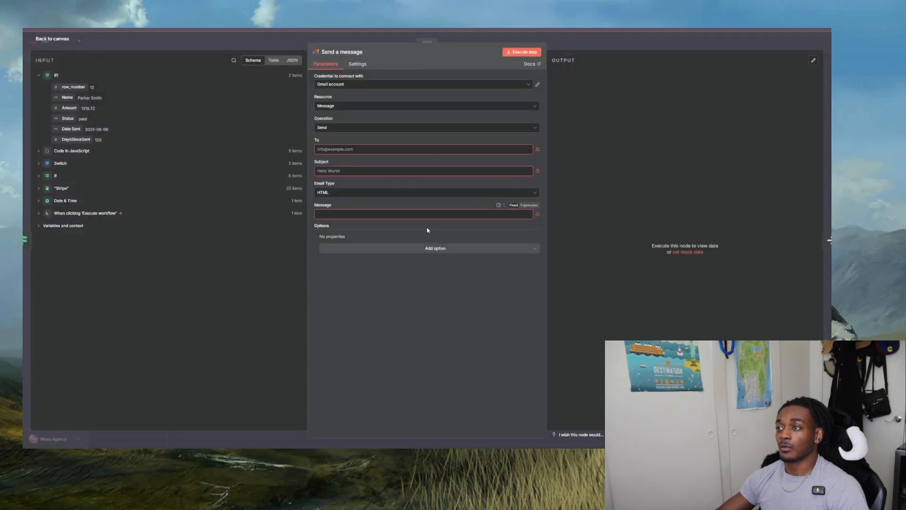
click(376, 214)
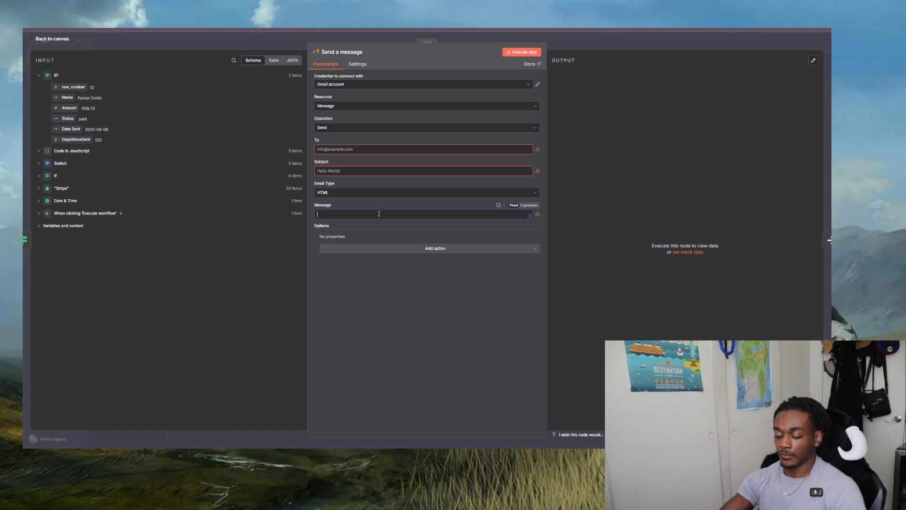
text(Your invoice is)
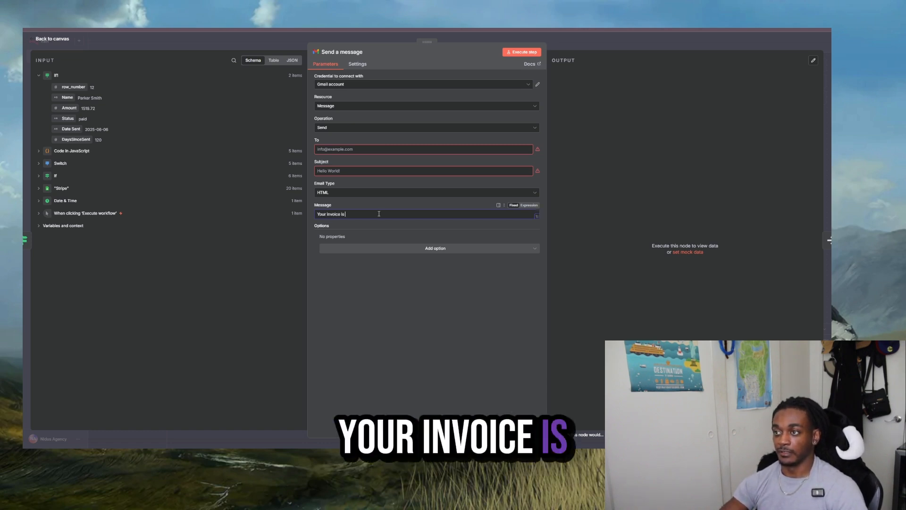
click(537, 218)
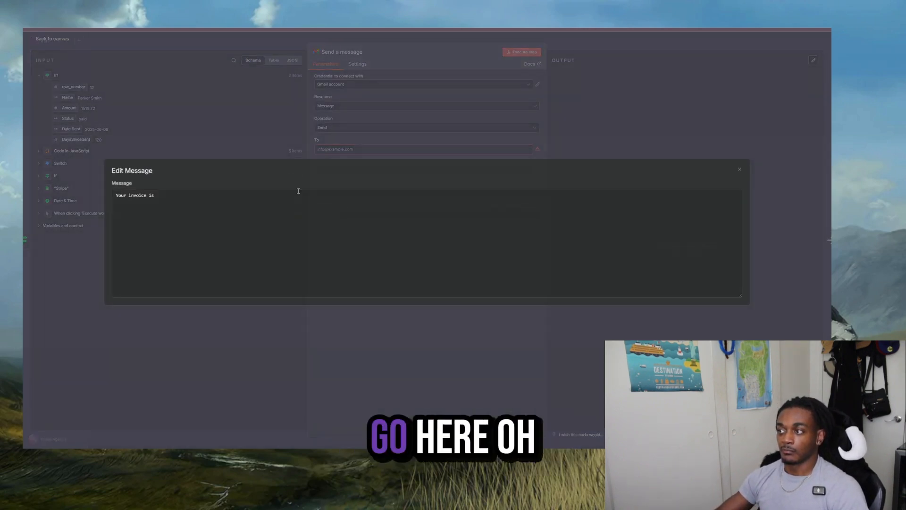
click(208, 118)
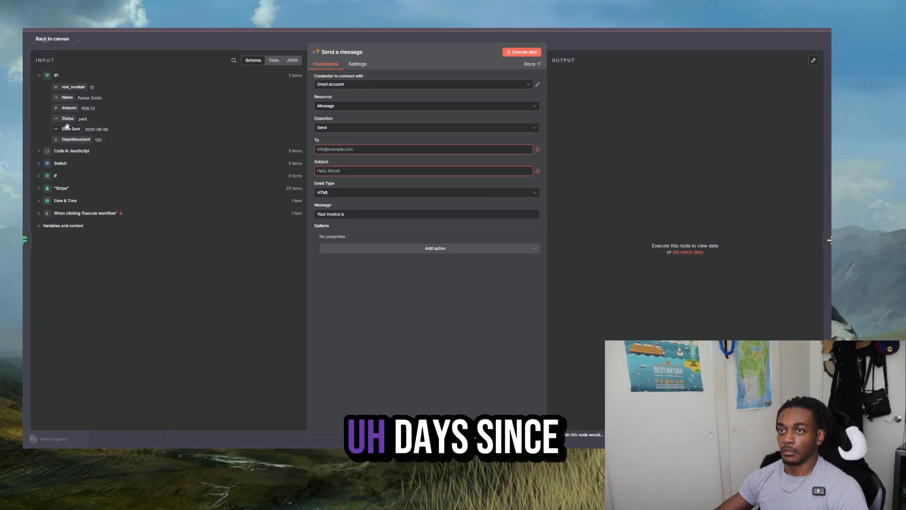
drag(64, 141, 425, 215)
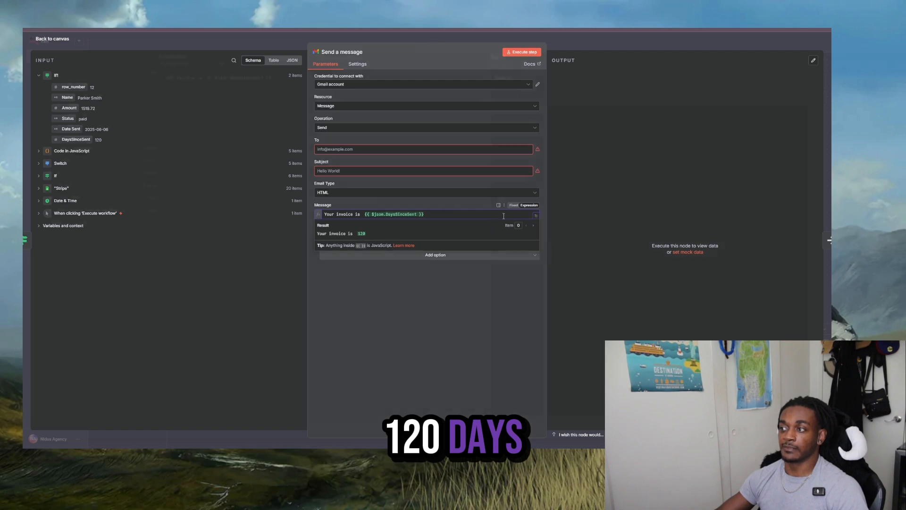
- Complete the message with "over due, pay now or after 120 days there will be interest" and return to the canvas
click(537, 215)
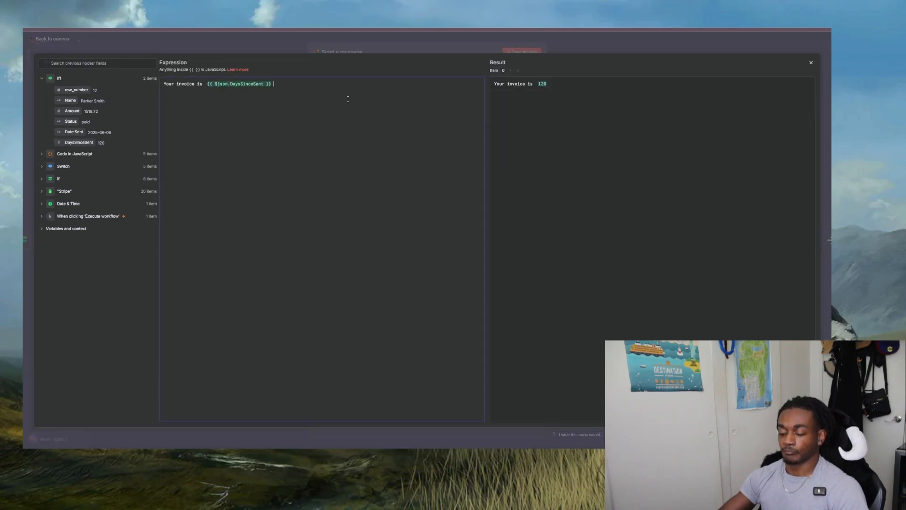
text(over due)
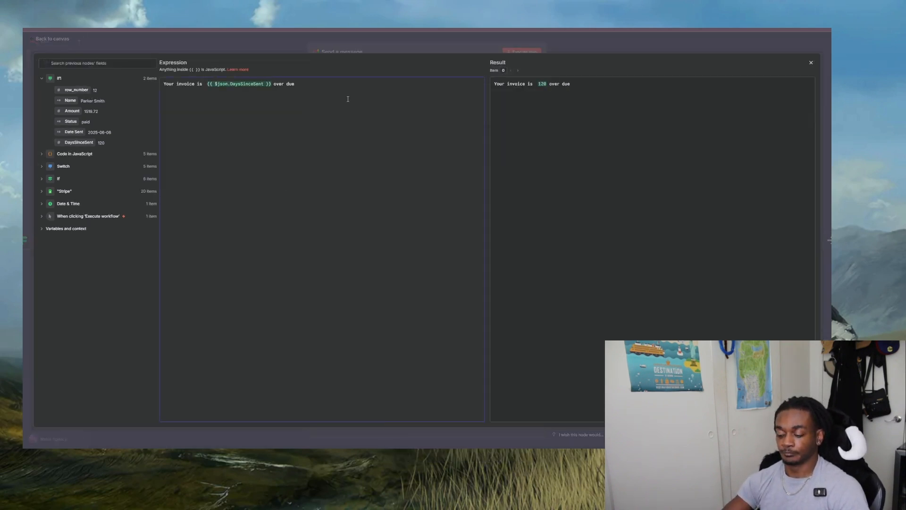
text(, p)
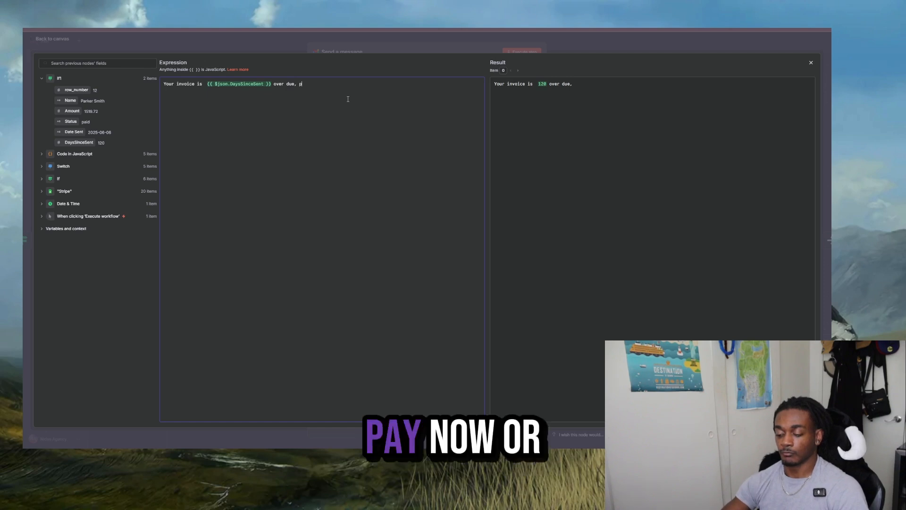
text(ay now or )
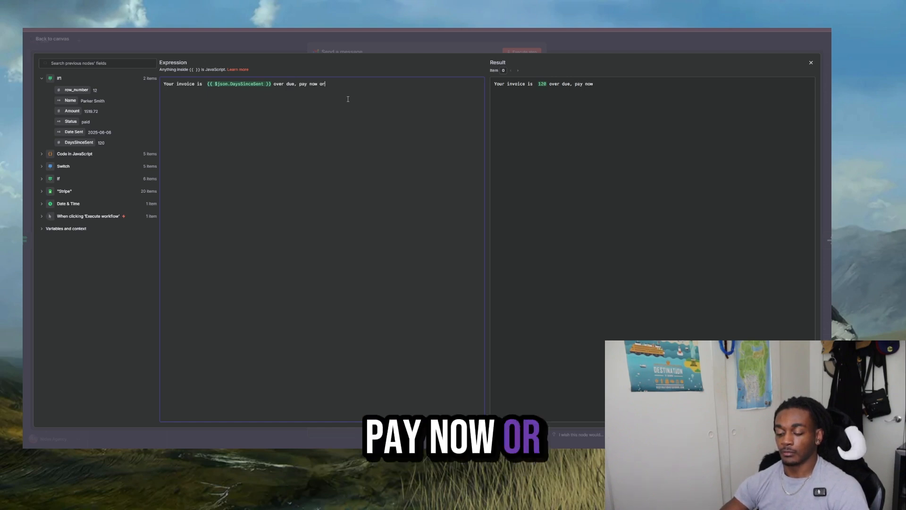
text(after)
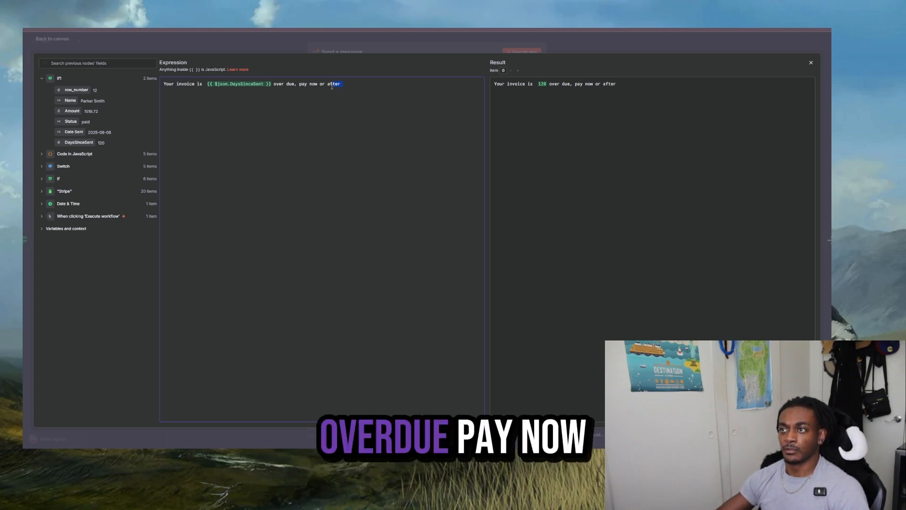
click(353, 89)
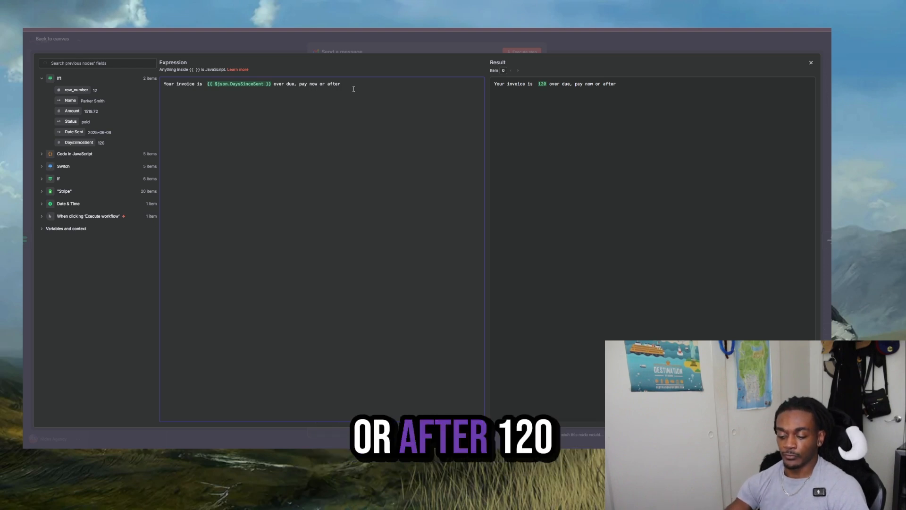
text(120 d)
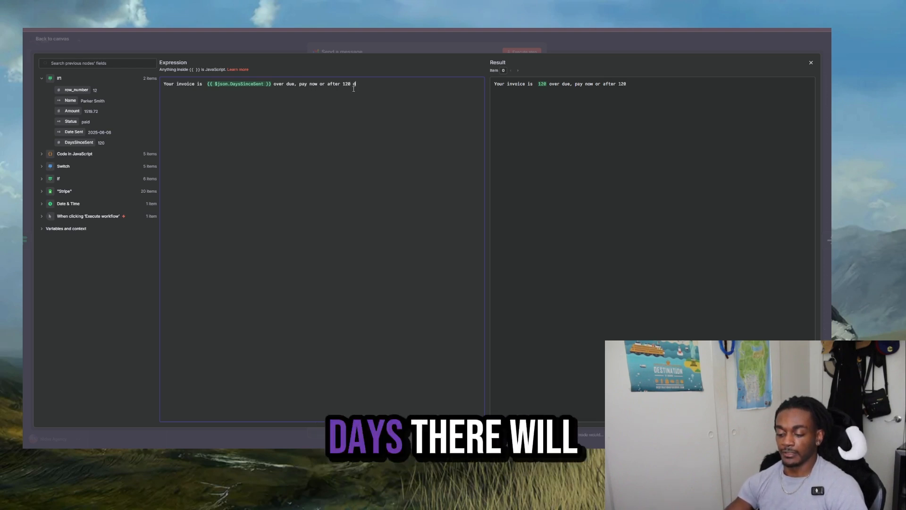
text(ays there will )
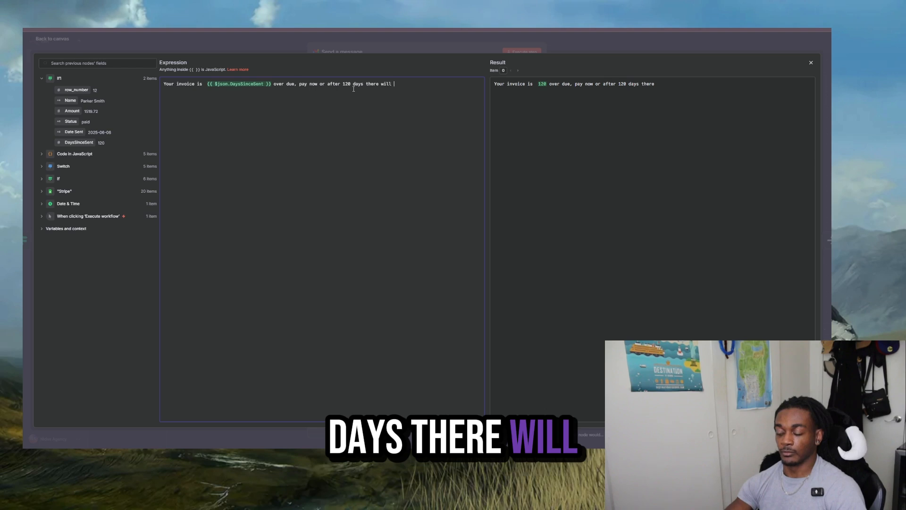
text(be intere)
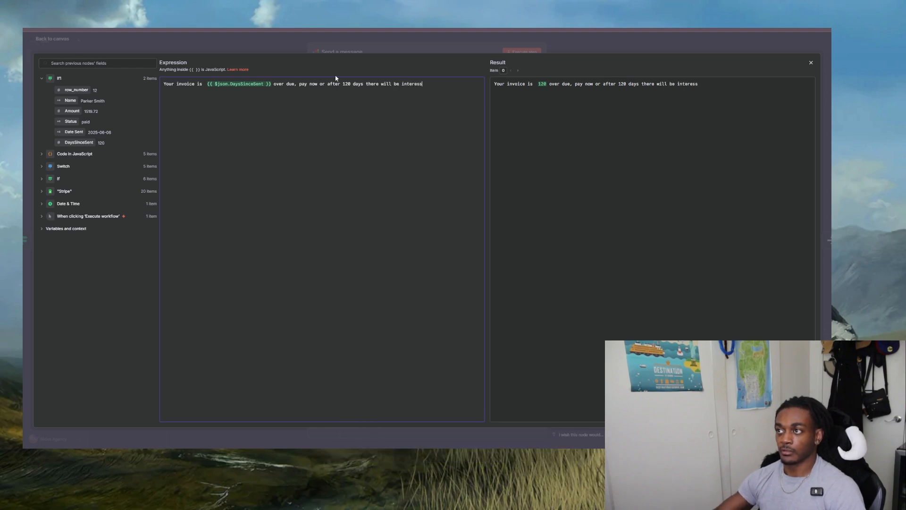
text(st)
click(372, 51)
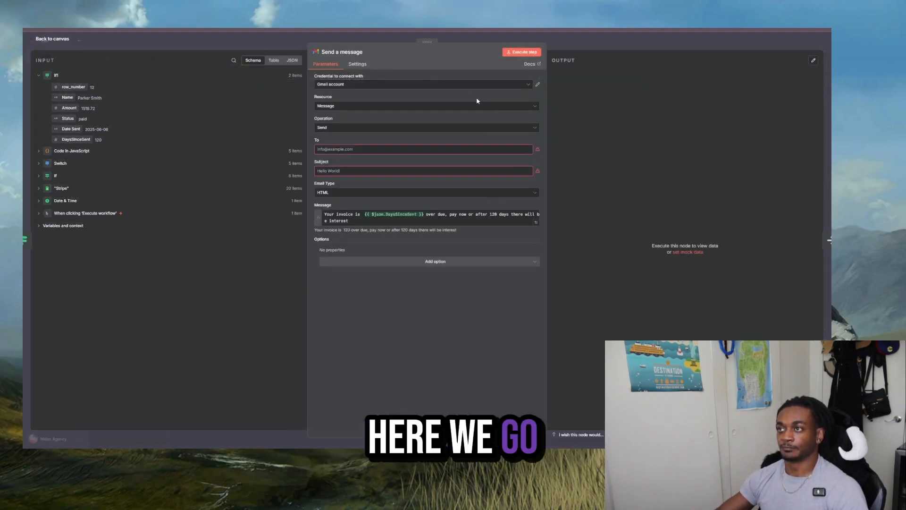
click(590, 45)
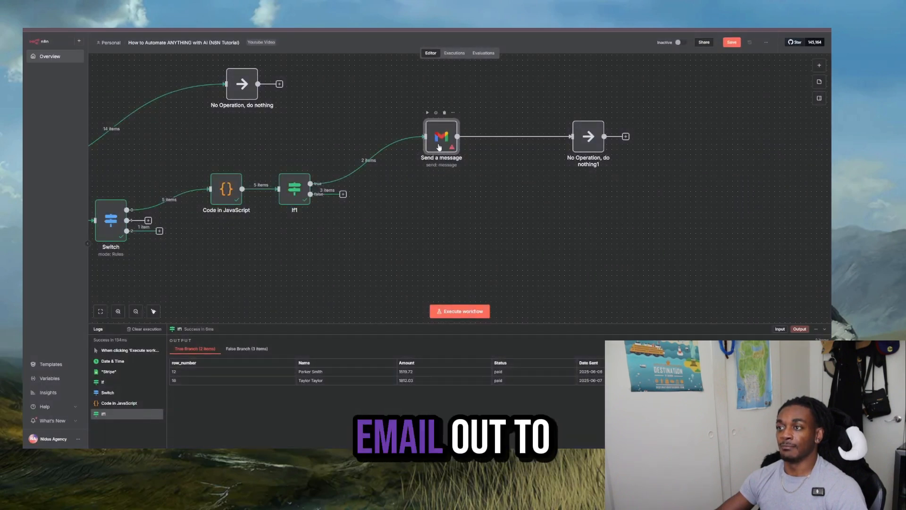
- Examine the If1 condition and the days since sent in its true and false branch outputs
double_click(294, 189)
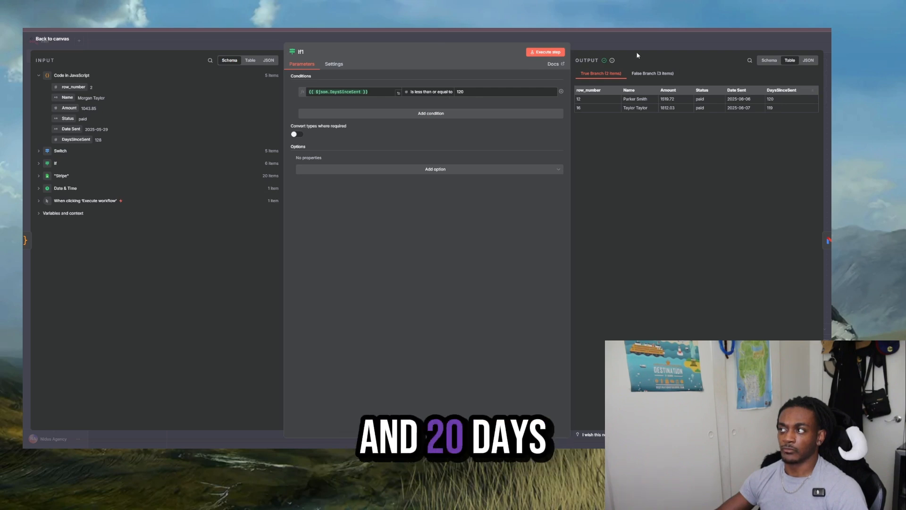
key(Escape)
double_click(294, 188)
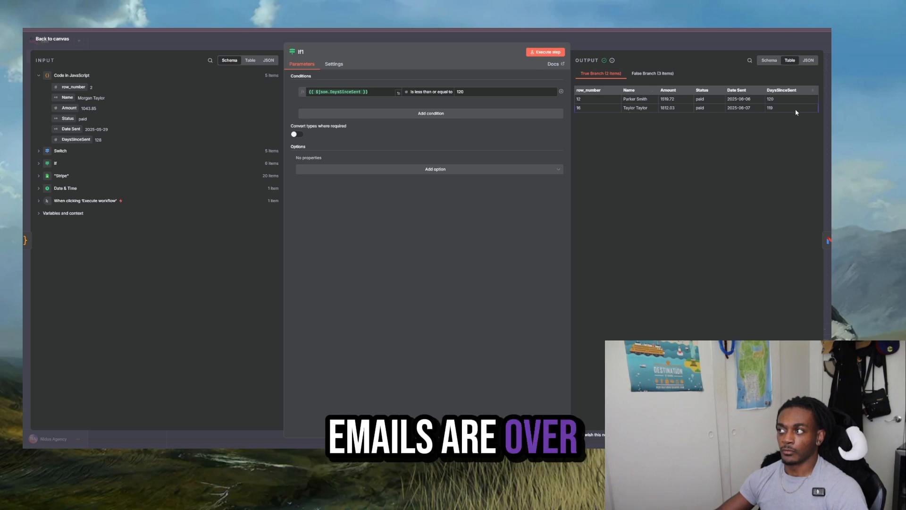
click(672, 45)
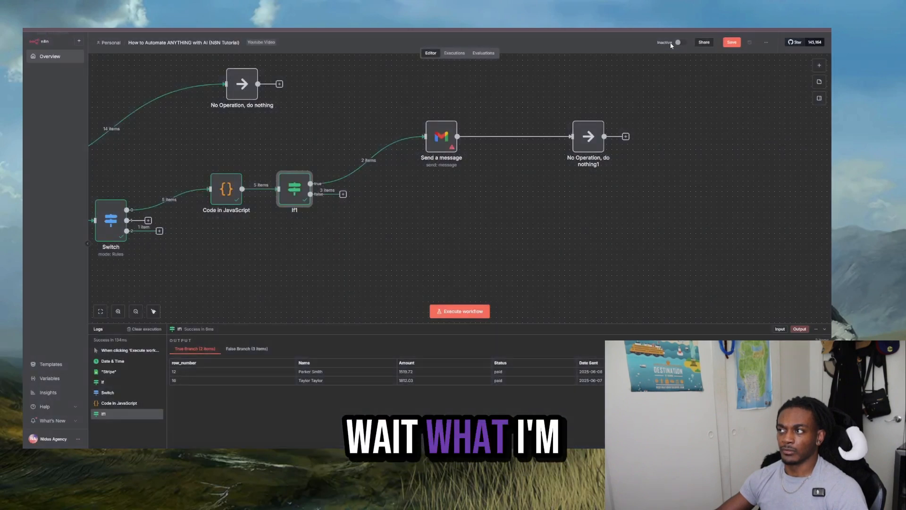
double_click(300, 184)
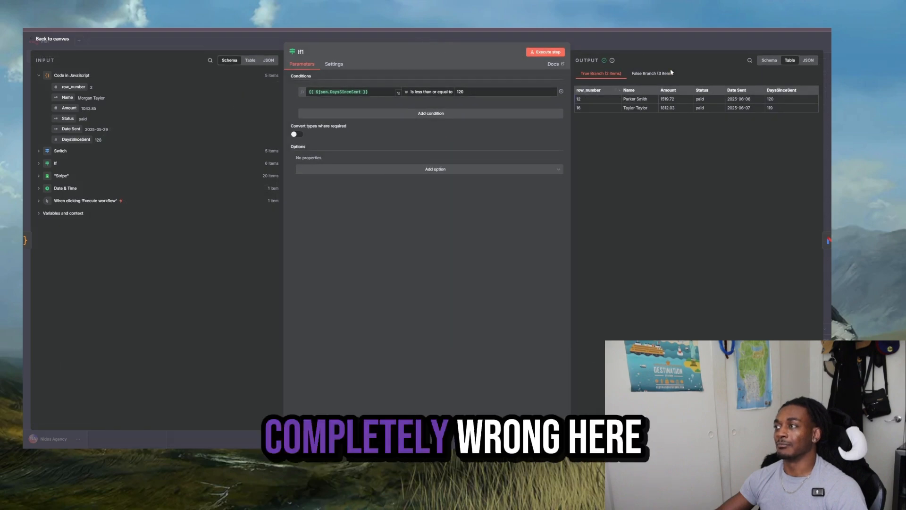
click(658, 74)
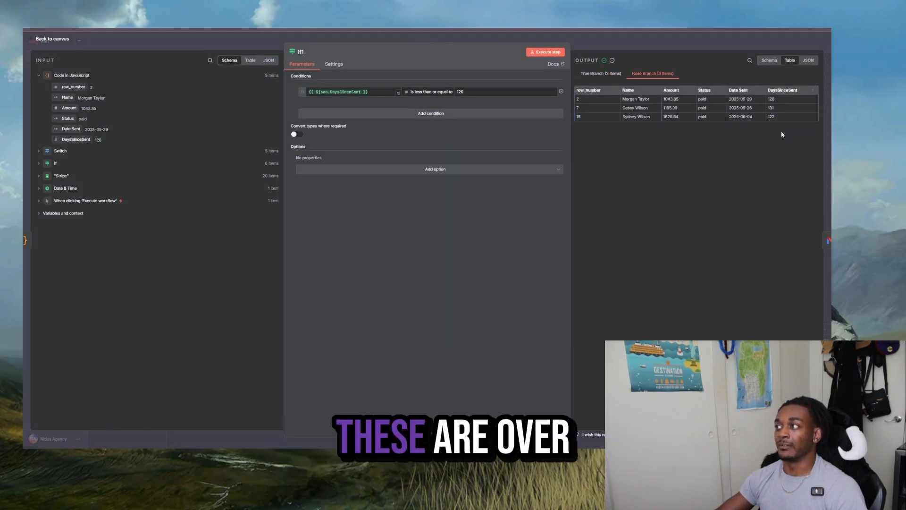
click(676, 46)
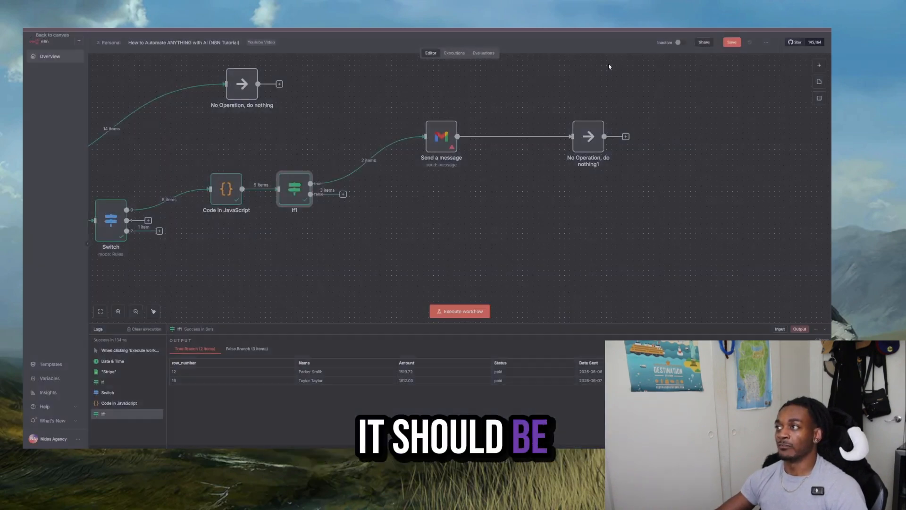
- Duplicate the Send a message node and connect the copy to If1's false output, directly below the original
right_click(447, 138)
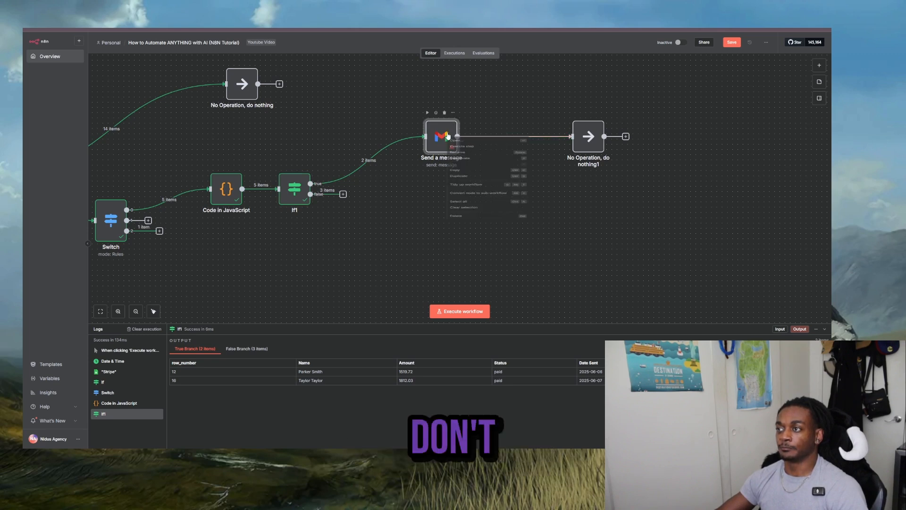
click(470, 204)
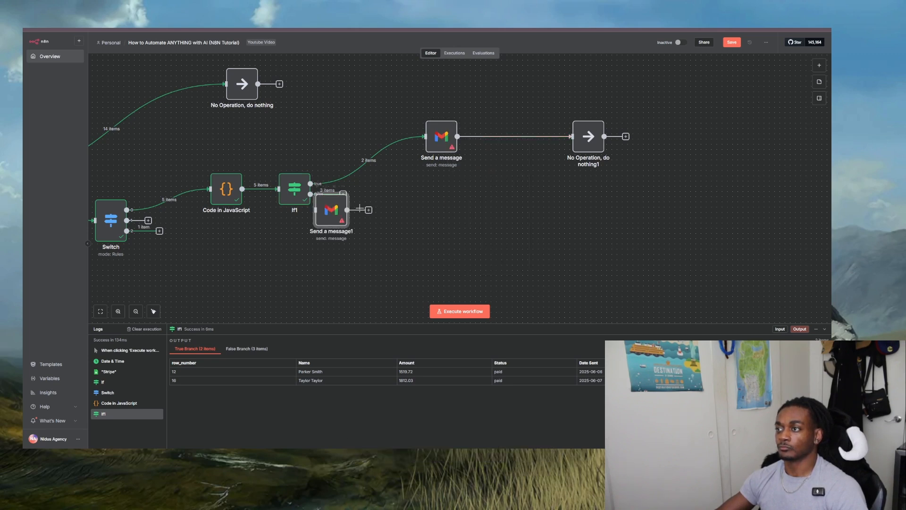
drag(328, 213, 394, 193)
- In the duplicated Gmail node, replace the message text after "over due," with a notice that interest will now be tagged on
double_click(409, 194)
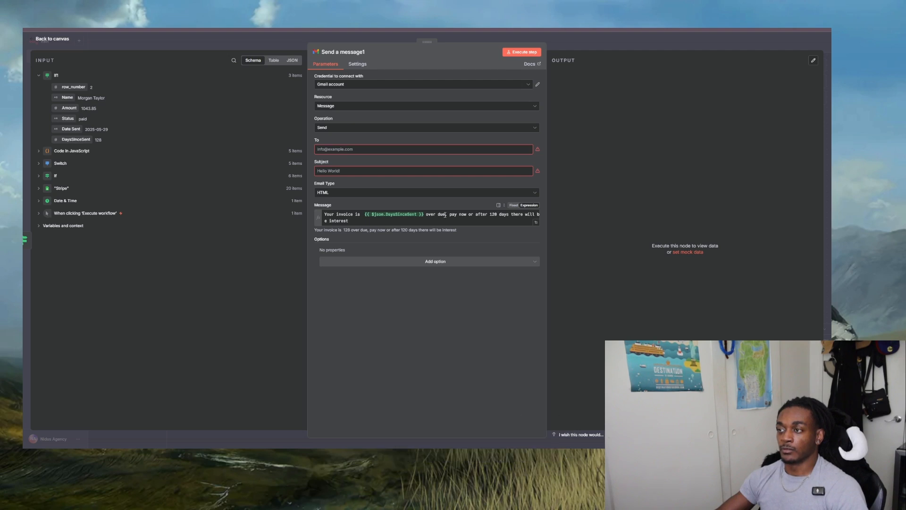
drag(448, 215, 567, 230)
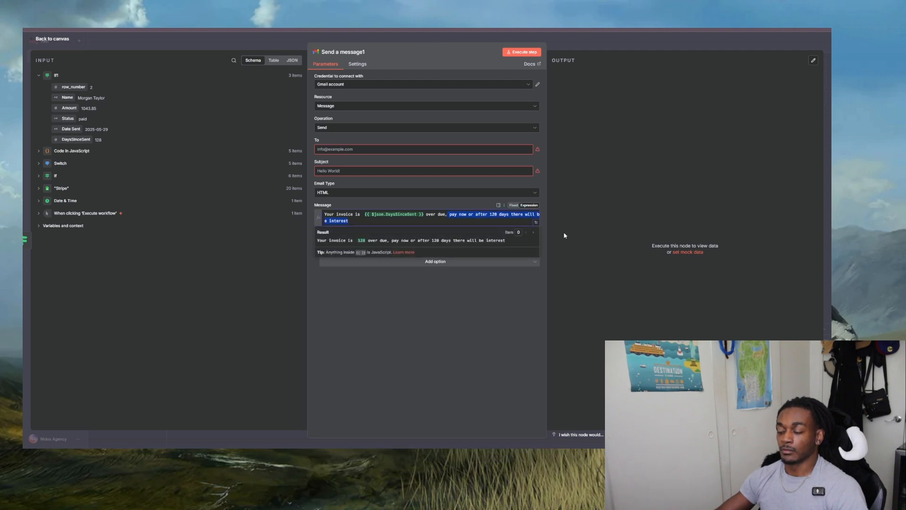
key(BackSpace)
text(interest wi)
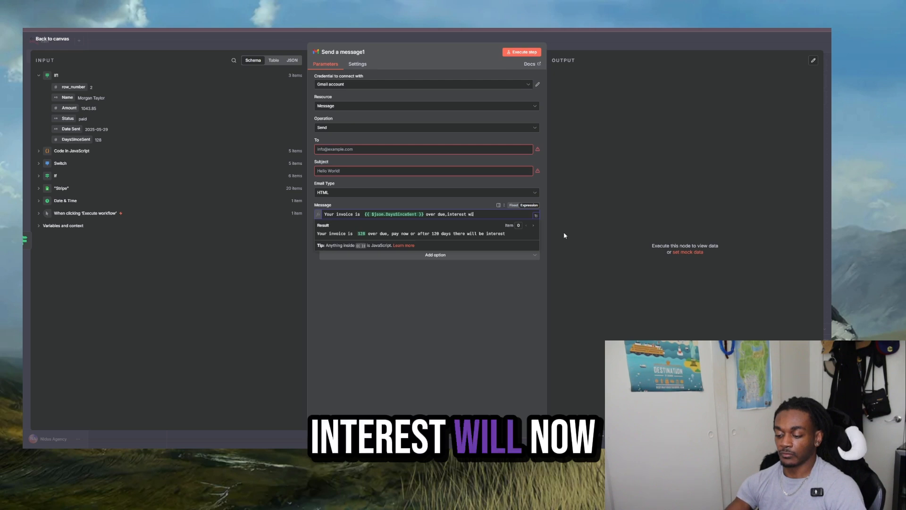
text(ll now be taged o)
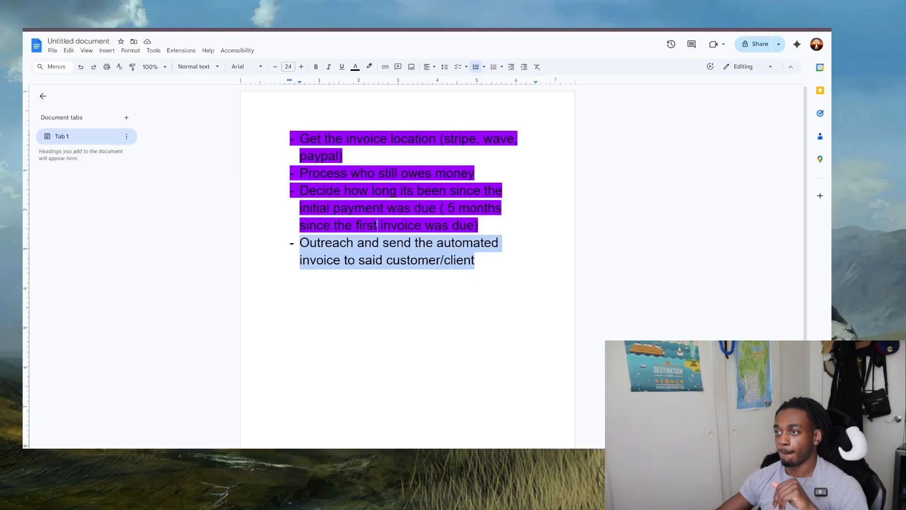
- Switch to the Google Docs plan and move the "Outreach and send the automated invoice to said customer/client" text into the third bullet
drag(376, 225, 376, 225)
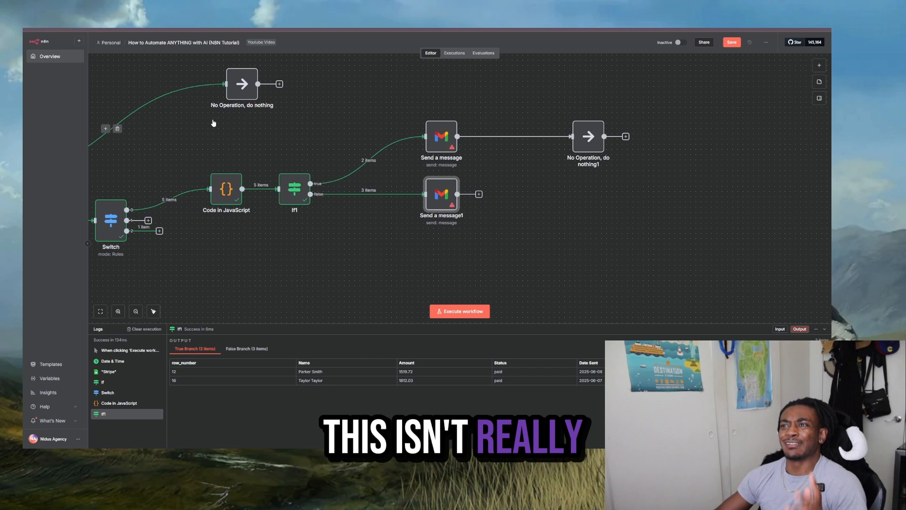
- Switch back to n8n and review the whole workflow against the Google Docs plan, starting with the Date & Time, "Stripe" and If nodes
drag(293, 248, 746, 218)
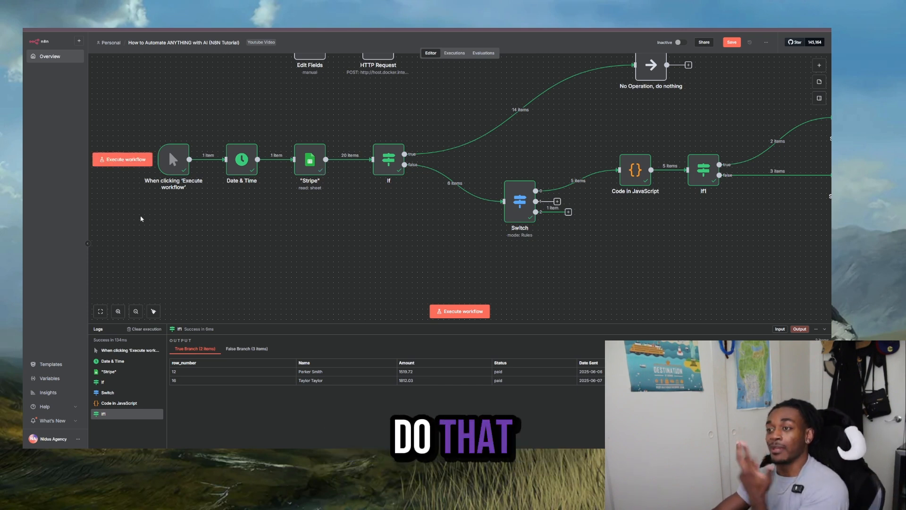
click(135, 312)
click(136, 311)
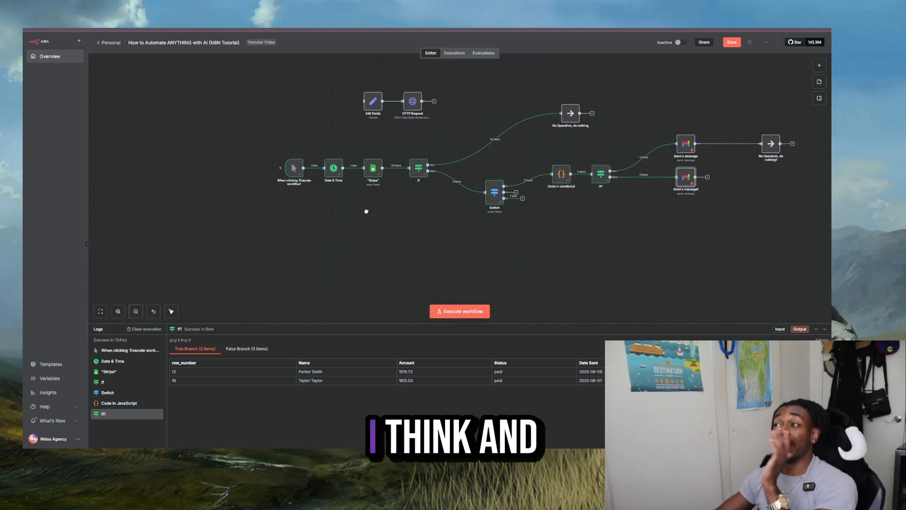
drag(367, 211, 245, 202)
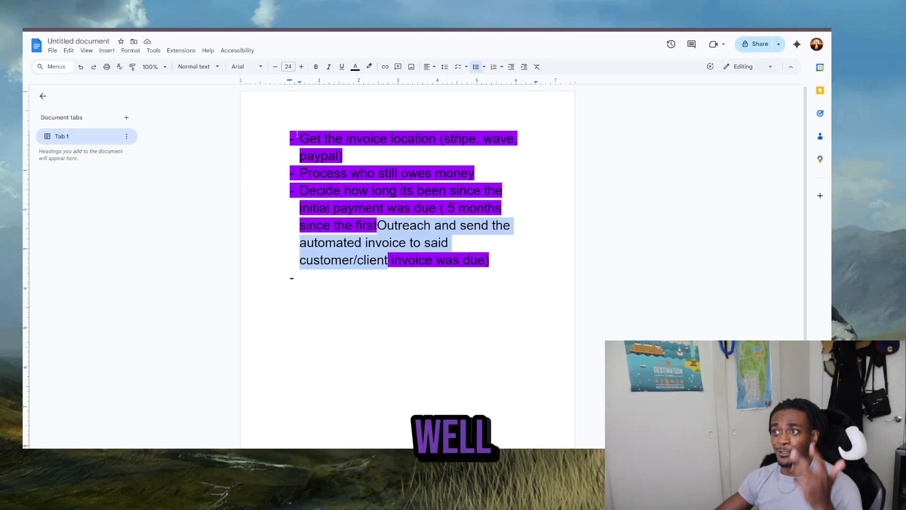
click(298, 135)
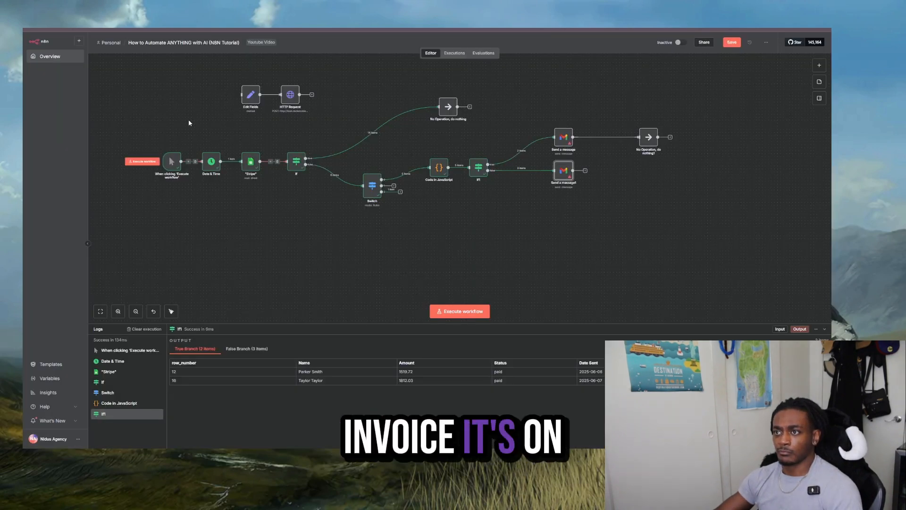
drag(195, 113, 310, 193)
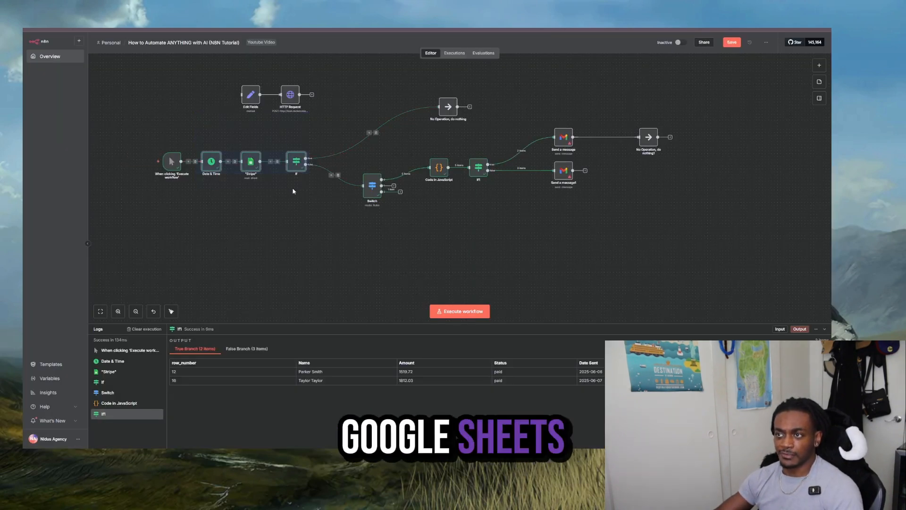
- Search the node library for Stripe and browse its available actions and triggers
click(290, 189)
click(819, 66)
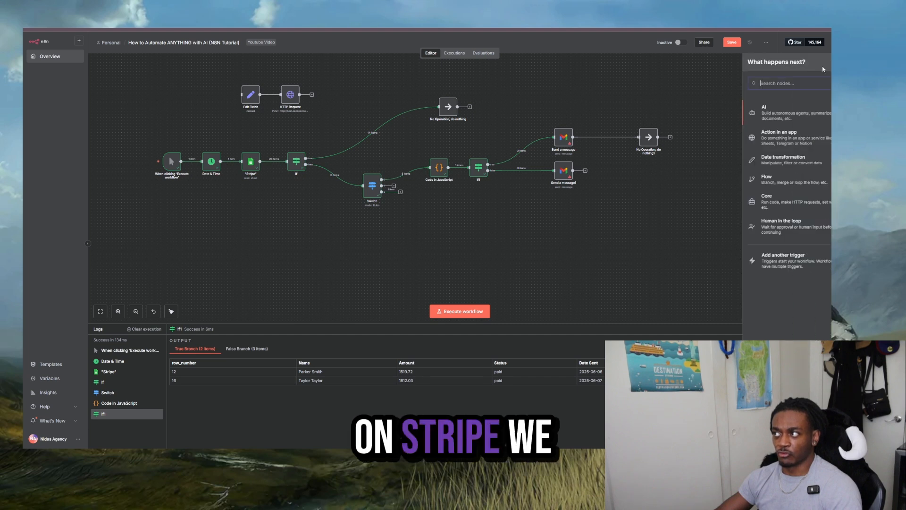
text(stripe)
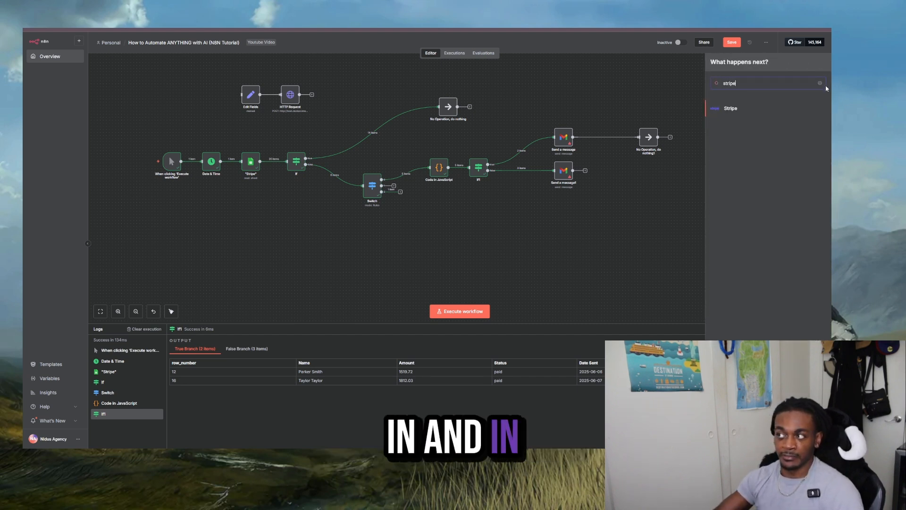
click(745, 112)
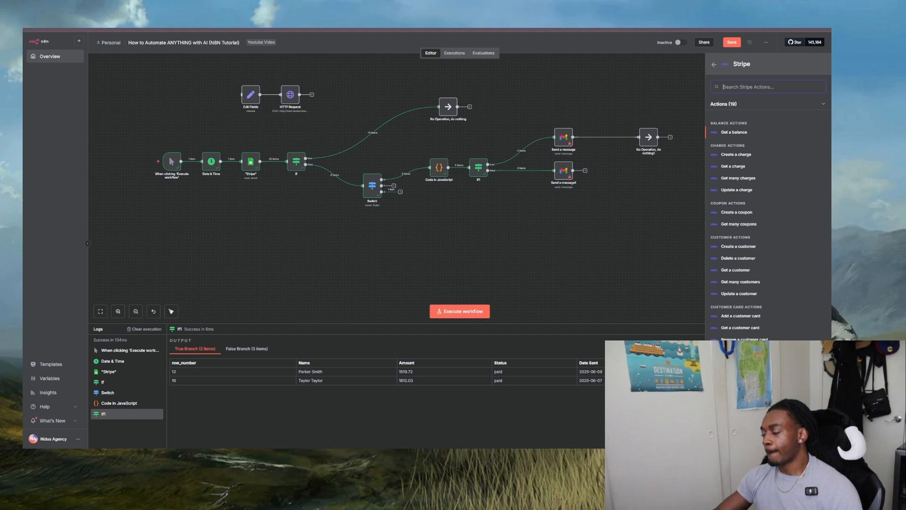
scroll(732, 332, down, 10)
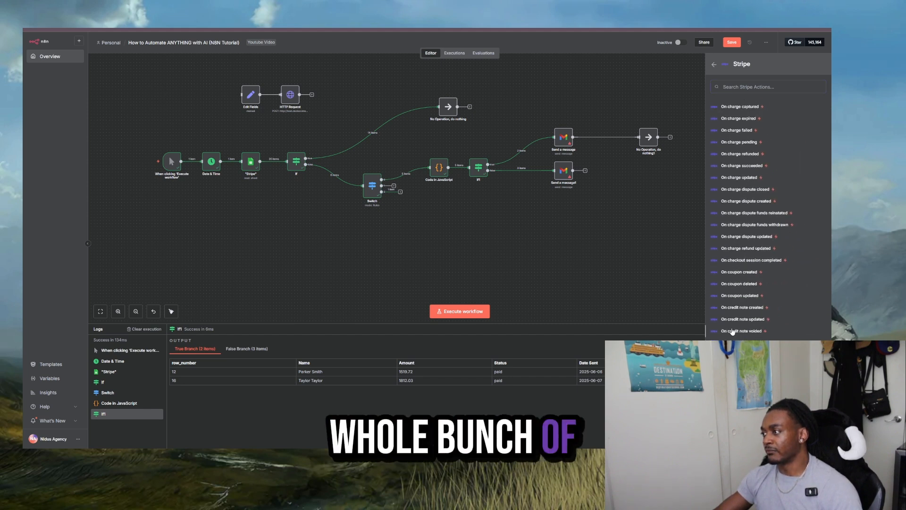
scroll(732, 332, down, 15)
scroll(573, 217, down, 3)
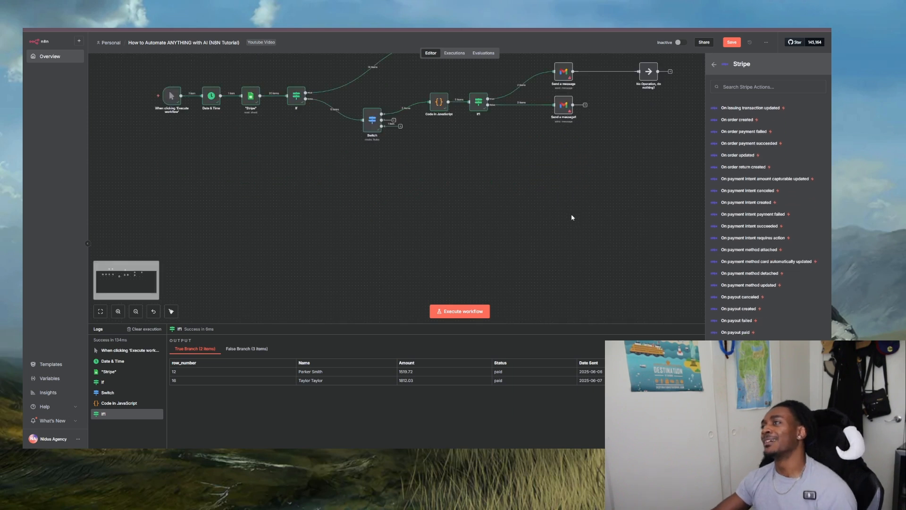
click(573, 218)
- Switch to the Google Docs plan's "Process who still owes money" bullet and compare it with the If node's condition in n8n
scroll(573, 217, up, 1)
drag(336, 249, 500, 297)
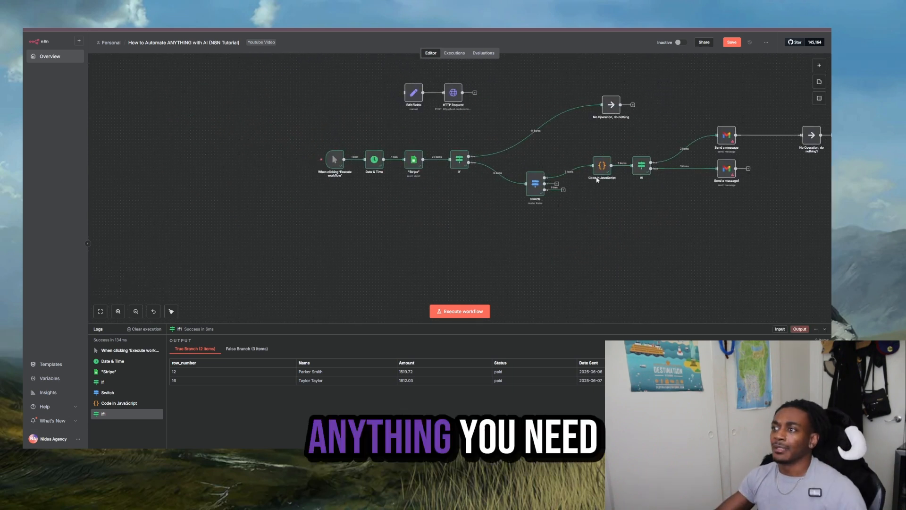
scroll(673, 243, down, 1)
scroll(585, 199, up, 1)
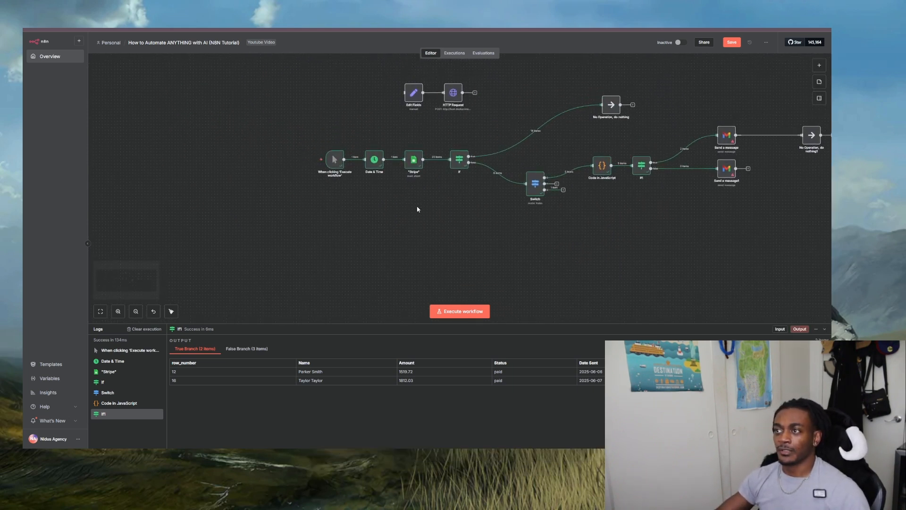
drag(418, 209, 329, 221)
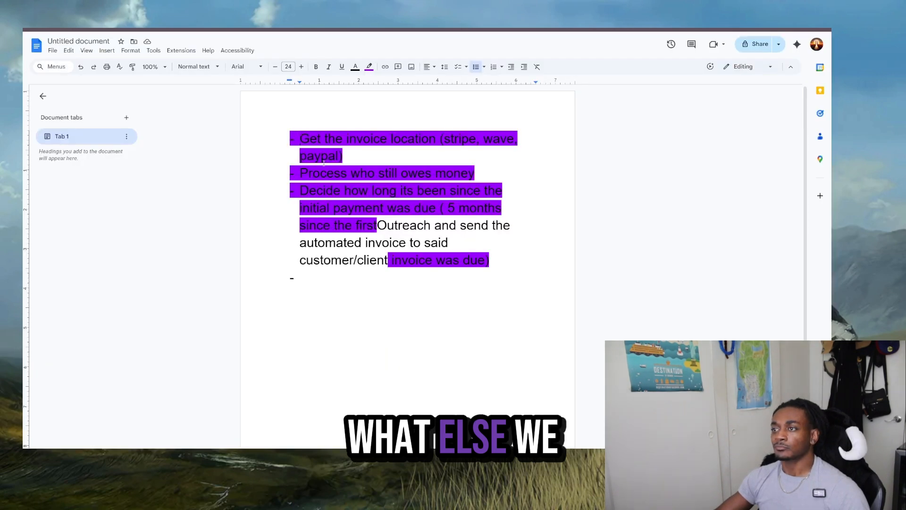
drag(300, 174, 483, 171)
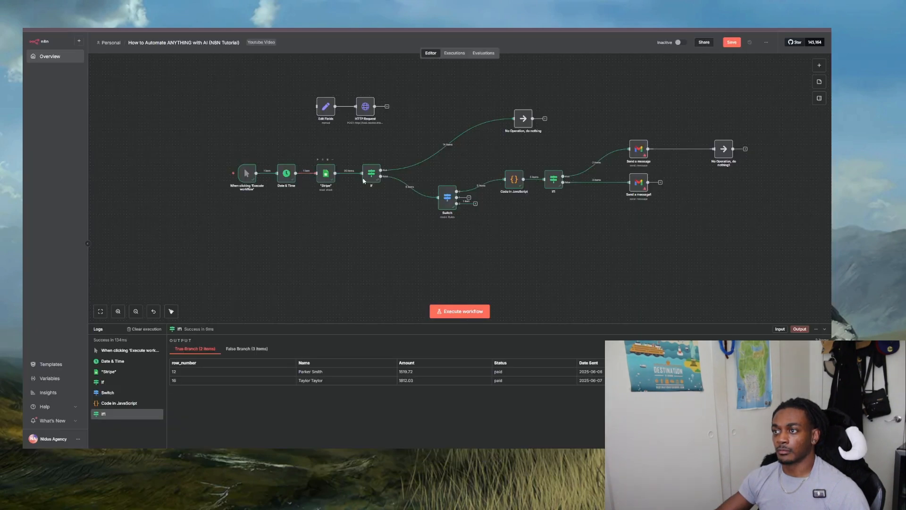
double_click(371, 173)
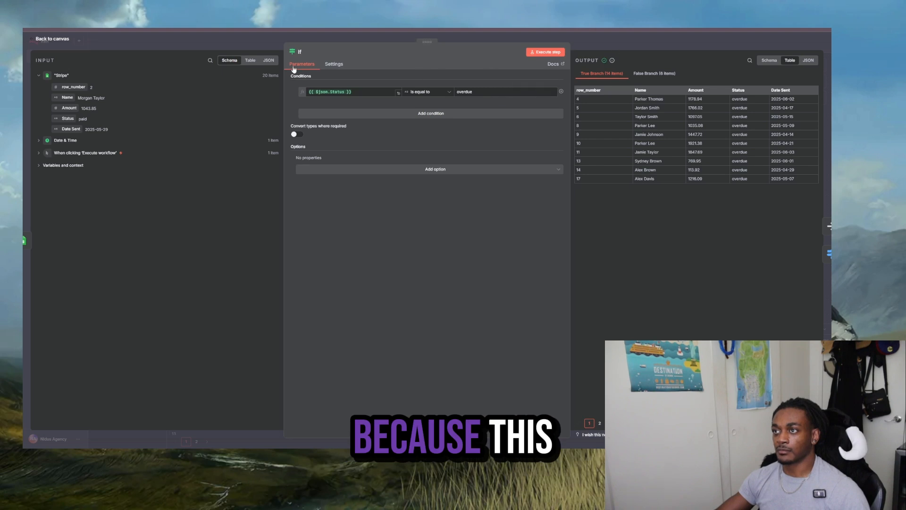
key(Escape)
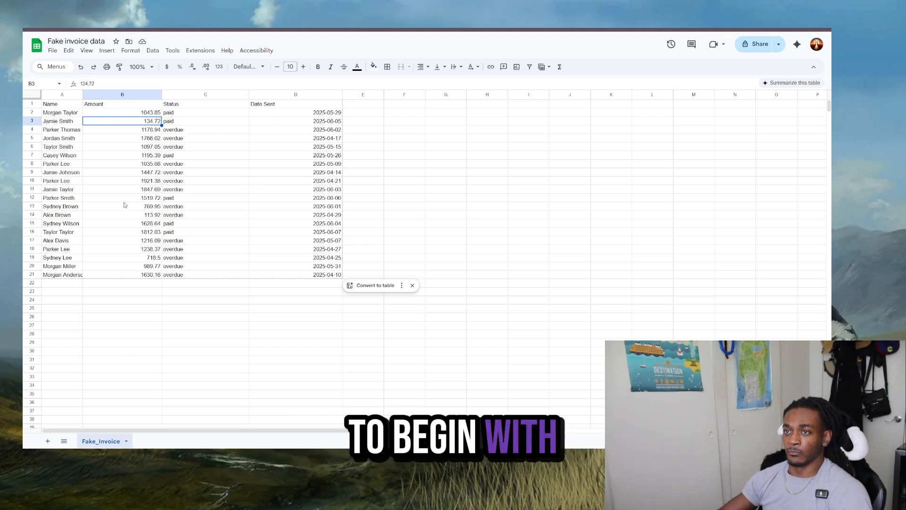
- Switch to the Fake invoice data spreadsheet, widen the Name column and check the Amount and Status columns
drag(83, 95, 109, 94)
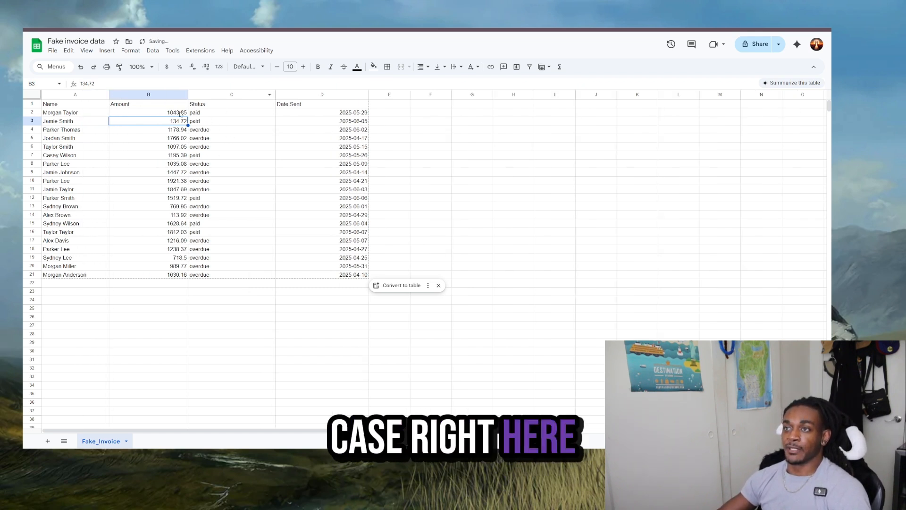
click(165, 107)
click(206, 103)
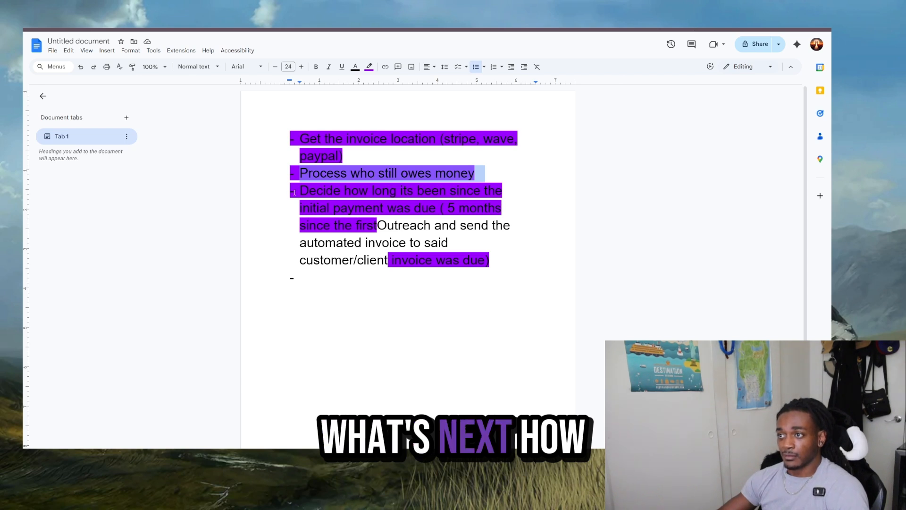
- Switch to the Google Docs plan's "Decide how long its been" bullet and compare it with n8n's Code in JavaScript node
drag(295, 192, 461, 235)
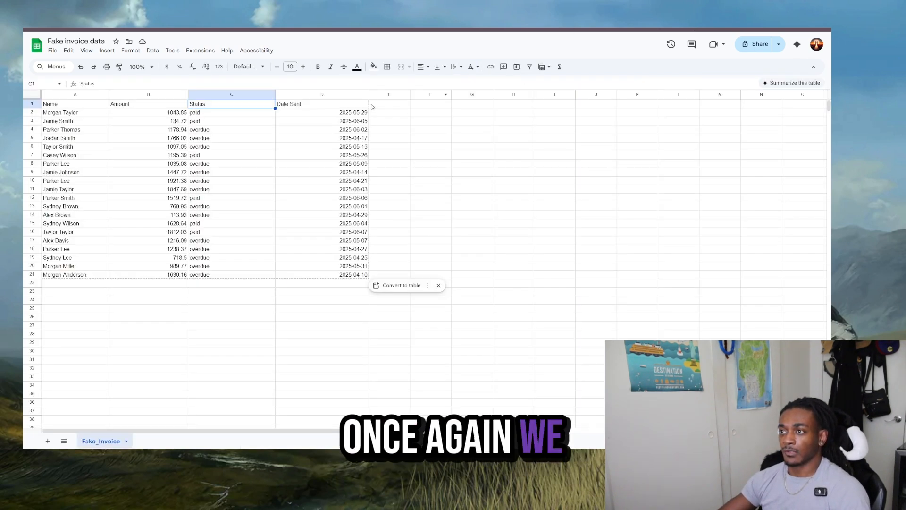
drag(314, 114, 358, 274)
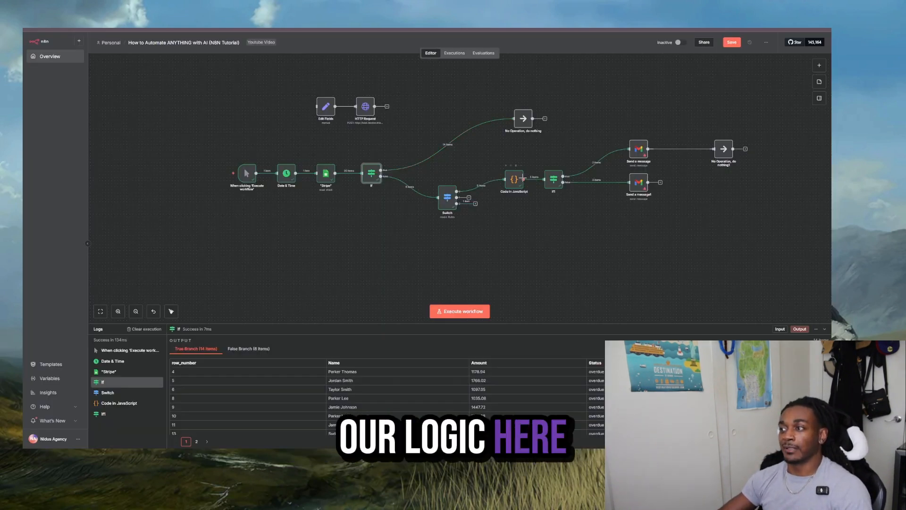
double_click(522, 183)
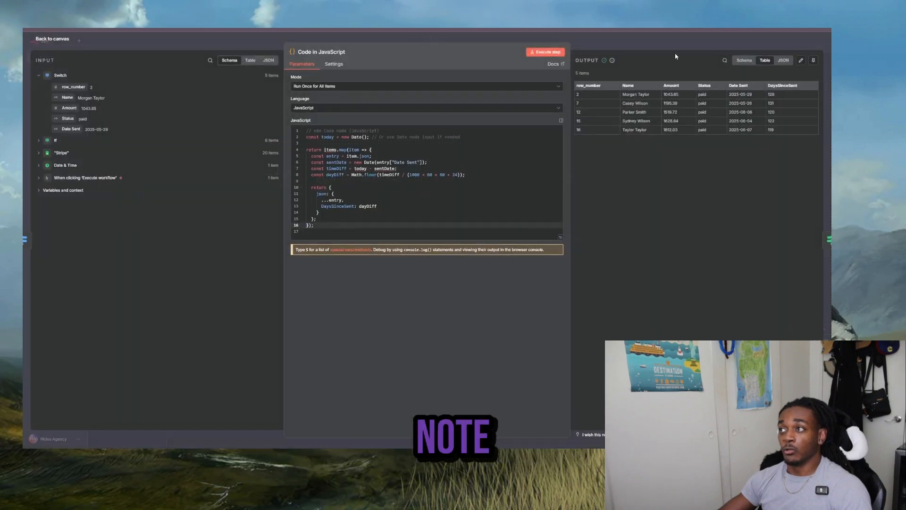
key(Escape)
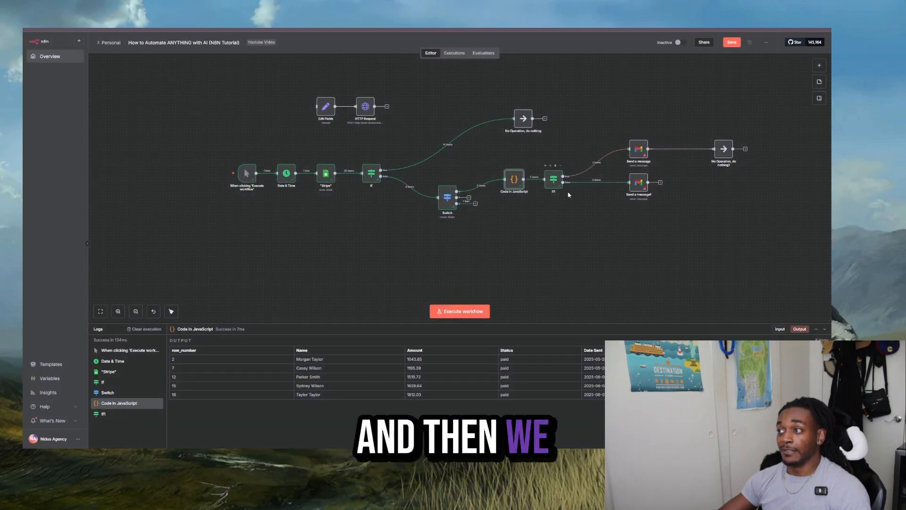
- Inspect the If1 node's DaysSinceSent condition and the two Gmail nodes its branches lead to
drag(547, 228, 440, 246)
scroll(437, 226, up, 3)
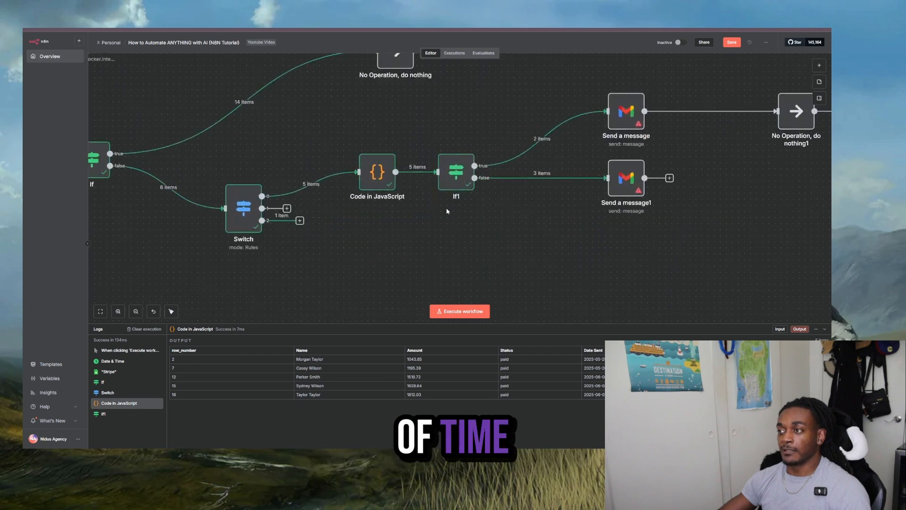
double_click(446, 165)
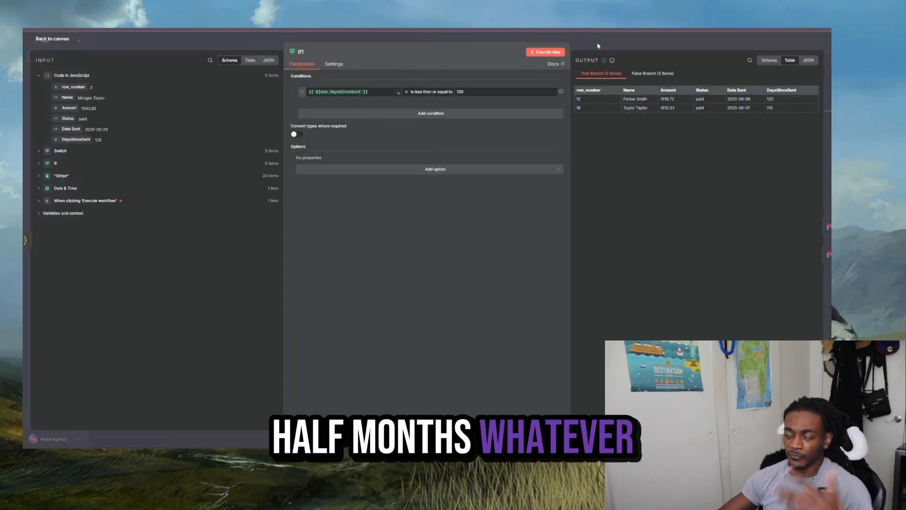
key(Escape)
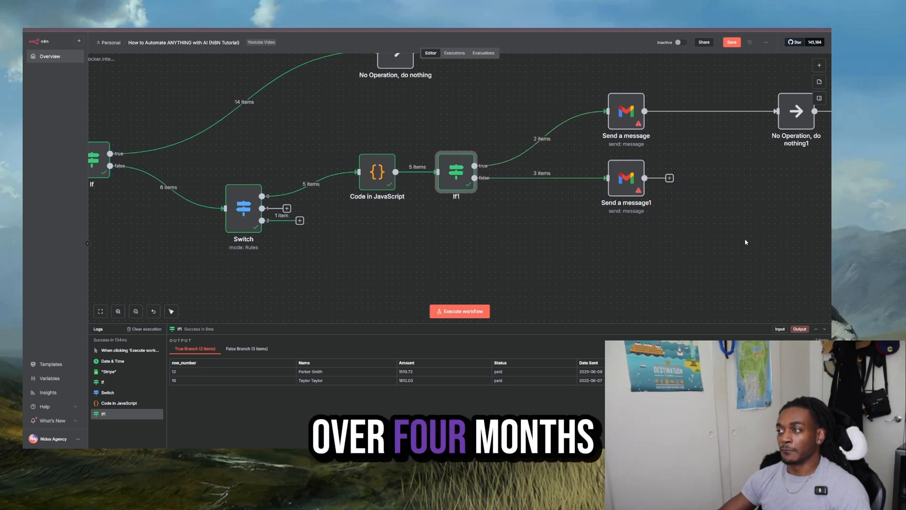
mouse_move(745, 236)
mouse_down()
mouse_move(541, 164)
mouse_move(581, 141)
mouse_move(564, 138)
mouse_up()
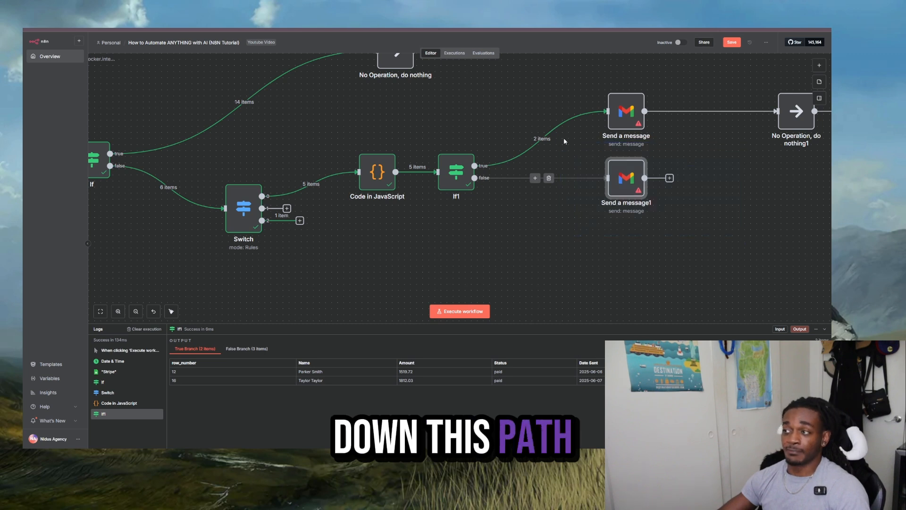
mouse_move(550, 77)
mouse_down()
mouse_move(624, 96)
mouse_move(666, 90)
mouse_up()
- Add a Twilio "Make a call" node after Send a message1 on If1's false branch
click(669, 178)
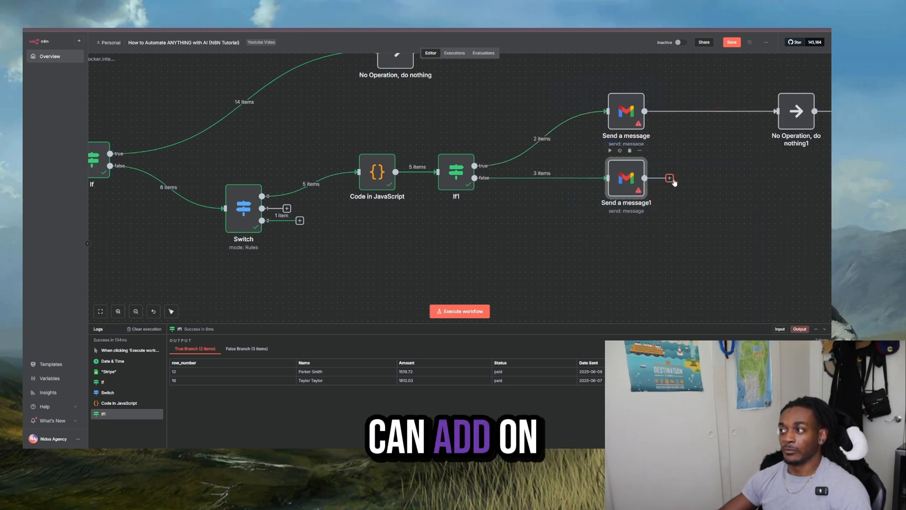
text(twili)
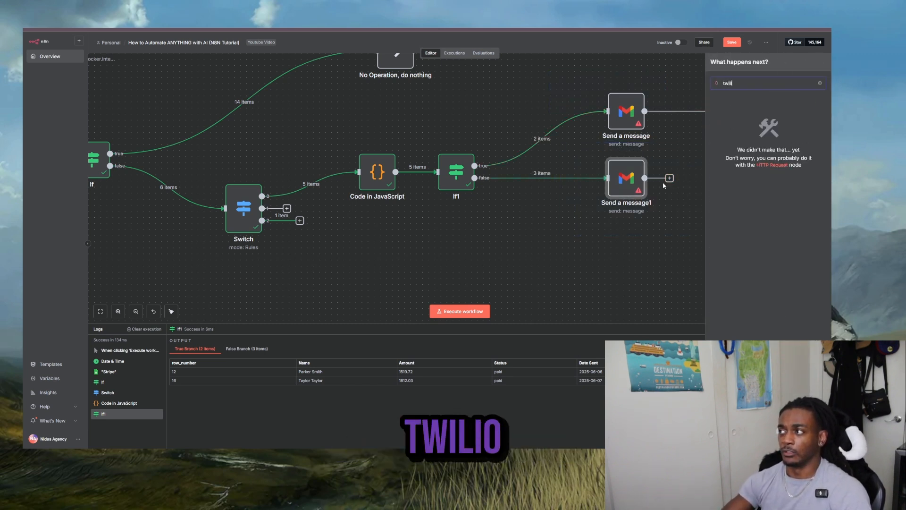
key(BackSpace)
click(728, 108)
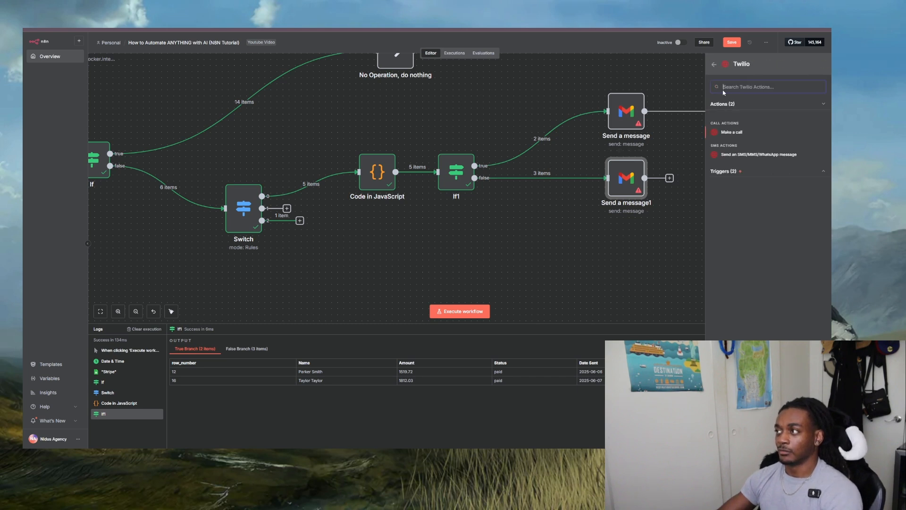
click(732, 132)
key(Escape)
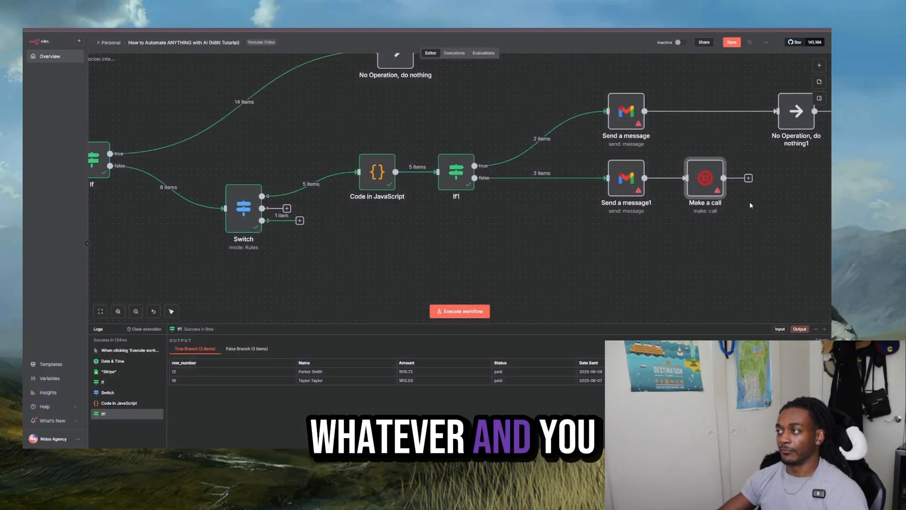
- Add a Slack "Get many channels" node after the Make a call node
click(749, 179)
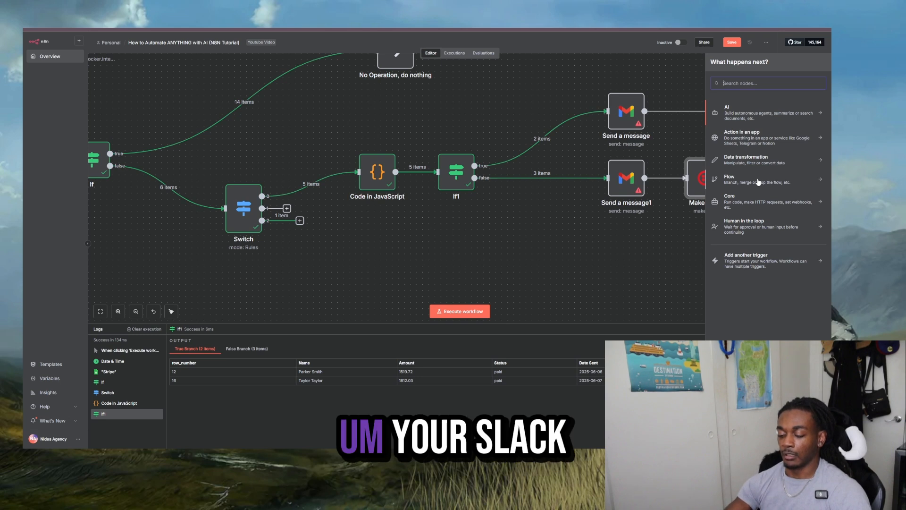
text(slack)
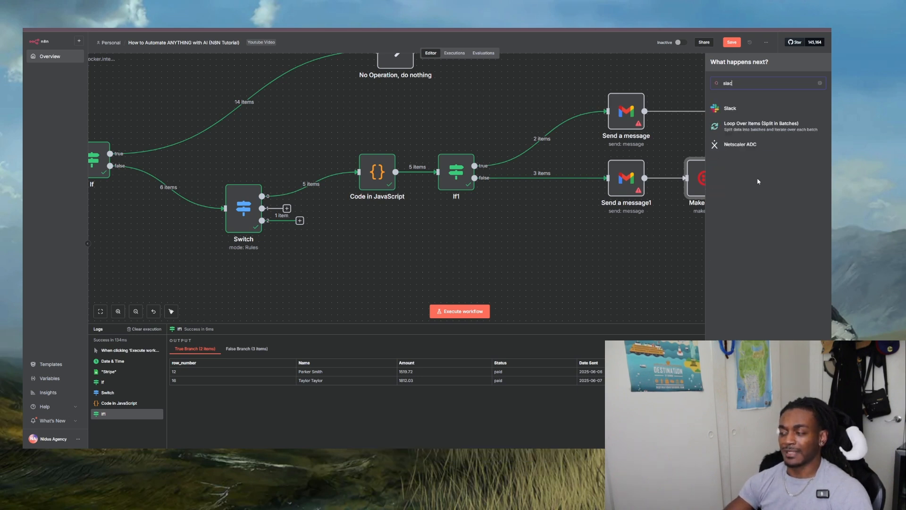
click(720, 113)
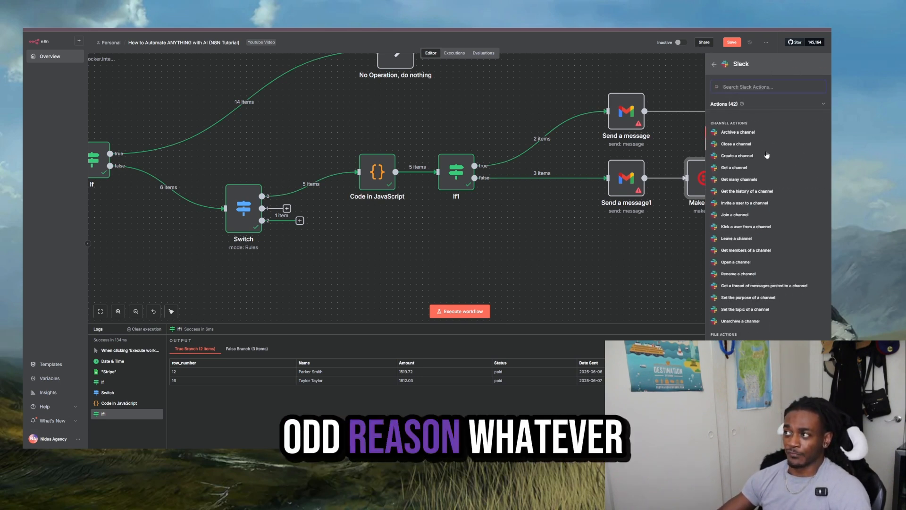
click(749, 180)
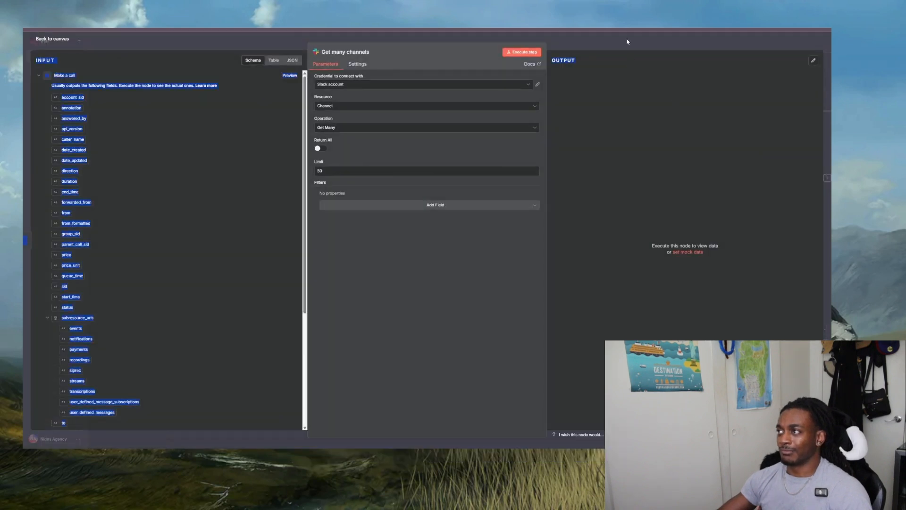
key(Escape)
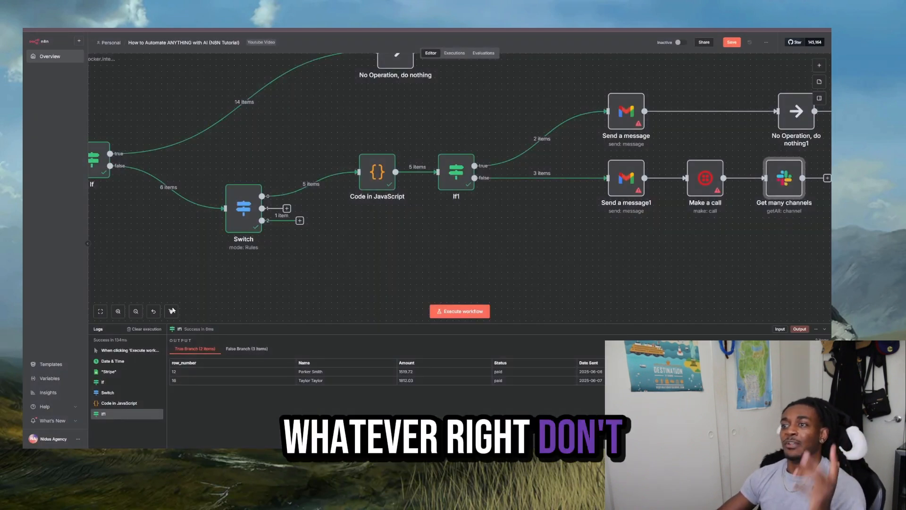
- Switch to the Google Docs plan and review its bullets on invoice location, who owes money and time since payment was due
double_click(136, 313)
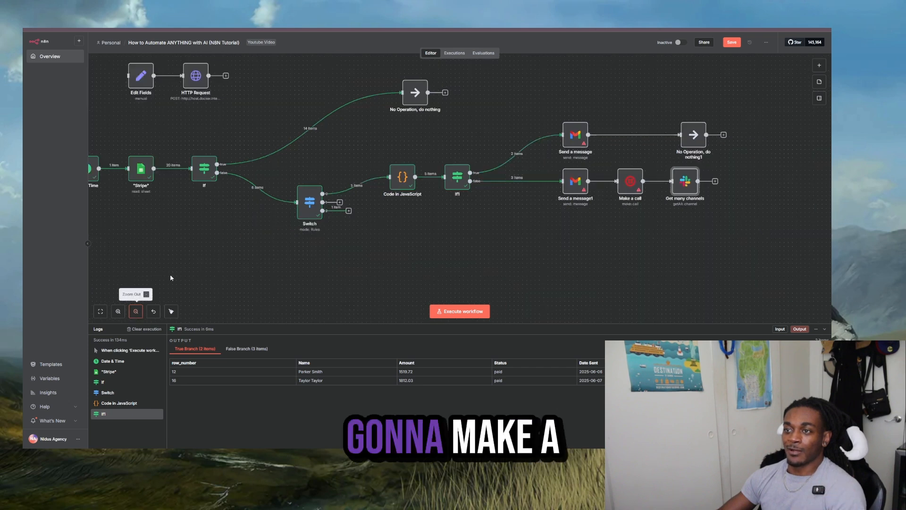
drag(220, 218, 333, 245)
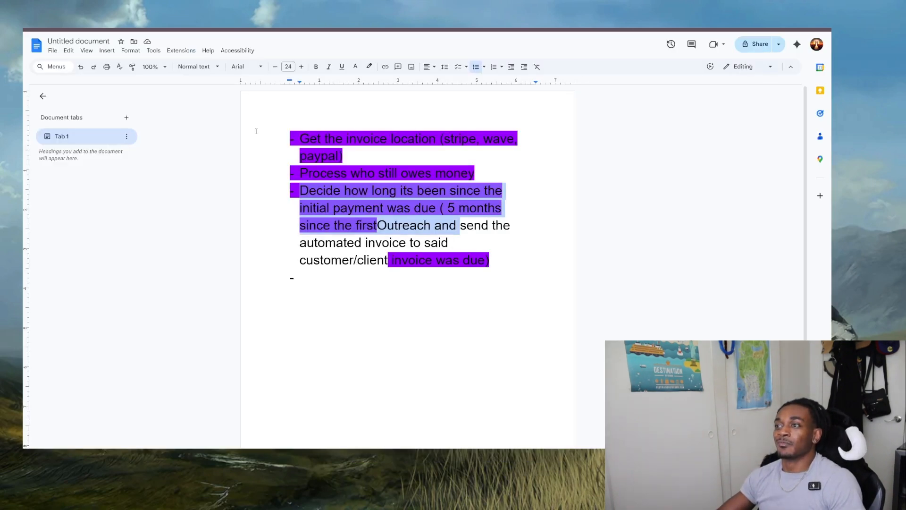
click(257, 131)
drag(265, 131, 436, 144)
double_click(455, 142)
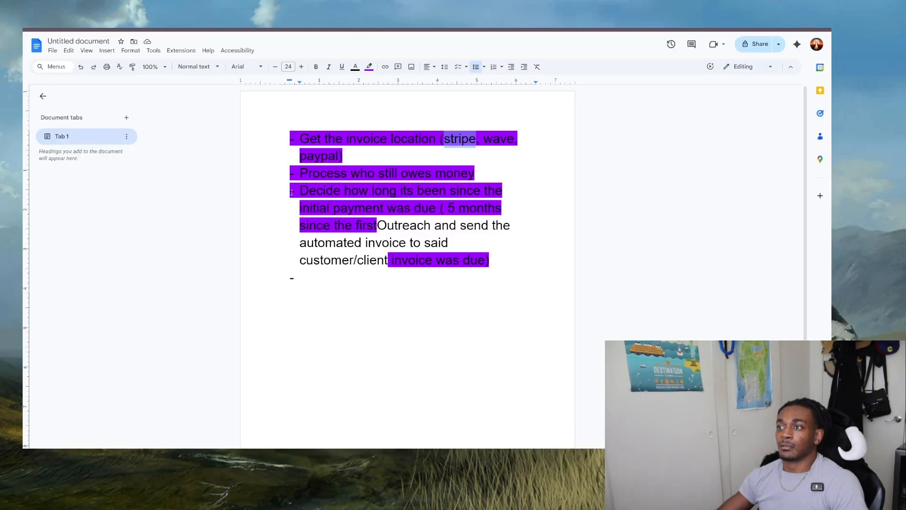
drag(302, 192, 481, 190)
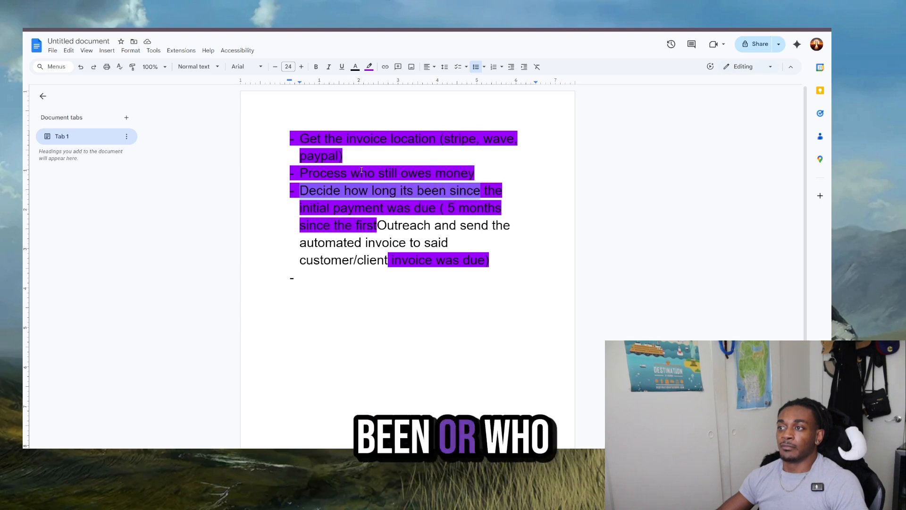
click(303, 172)
drag(303, 171, 474, 174)
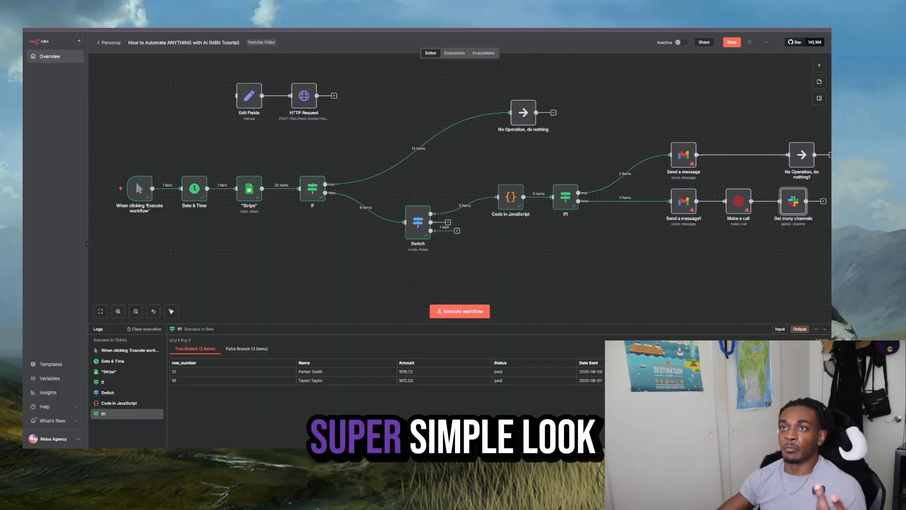
- Switch to n8n, inspect the "Stripe" node's sheet settings and output rows, and compare them with the Google Docs plan
double_click(247, 189)
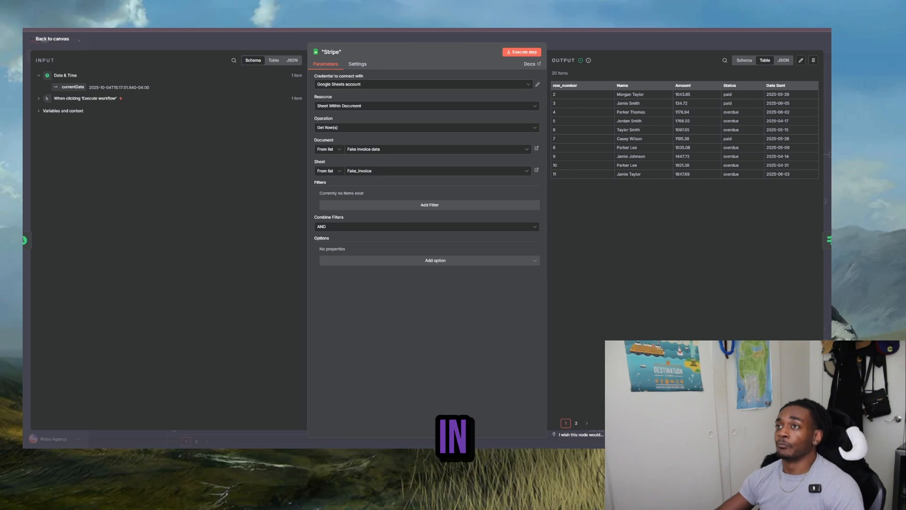
key(ctrl+Tab)
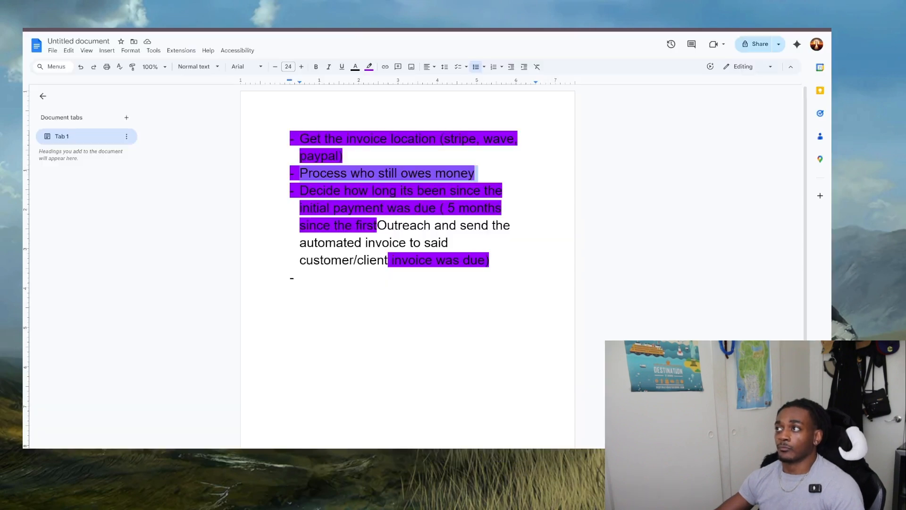
click(350, 186)
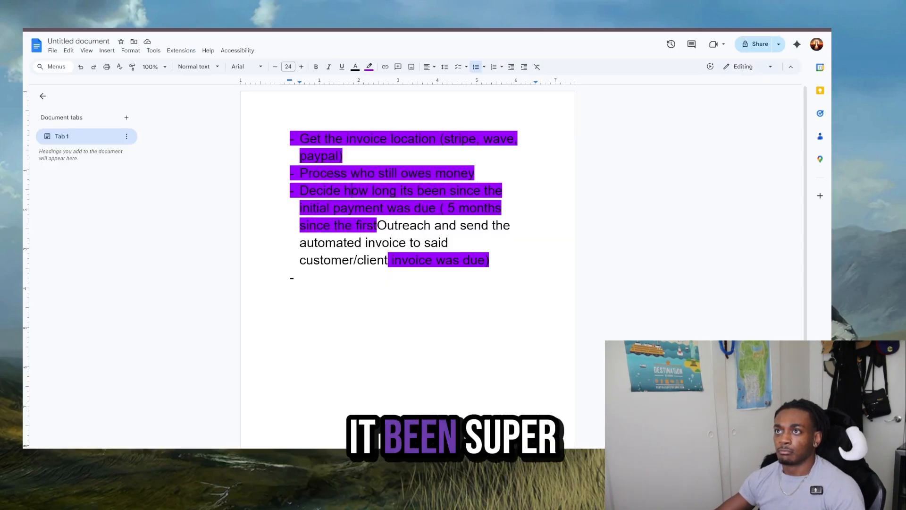
key(ctrl+shift+Tab)
click(612, 49)
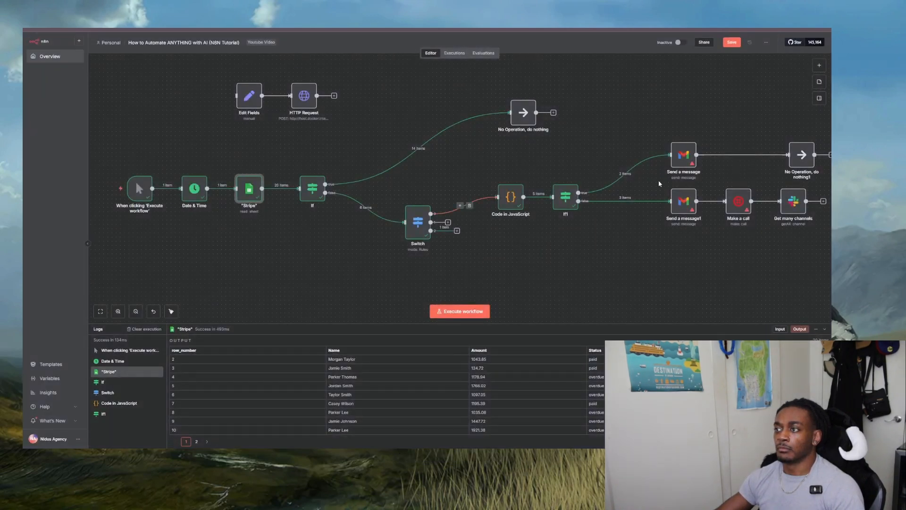
- Review the Date Sent column of the Fake invoice data sheet alongside the workflow's Code in JavaScript and If1 nodes
drag(478, 169, 623, 250)
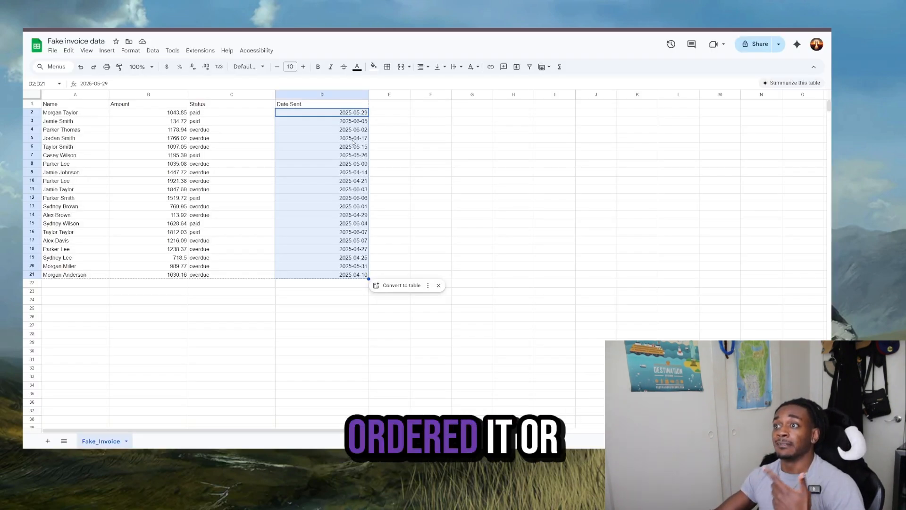
double_click(361, 122)
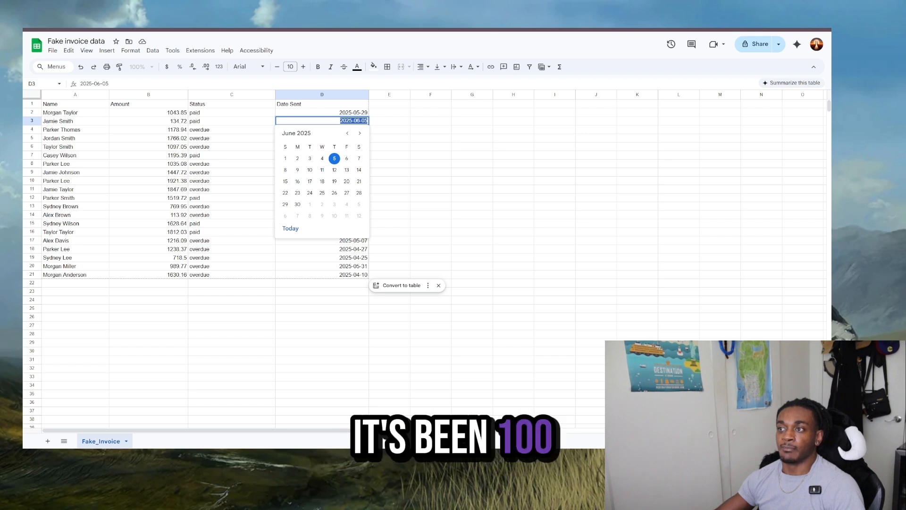
key(ctrl+Tab)
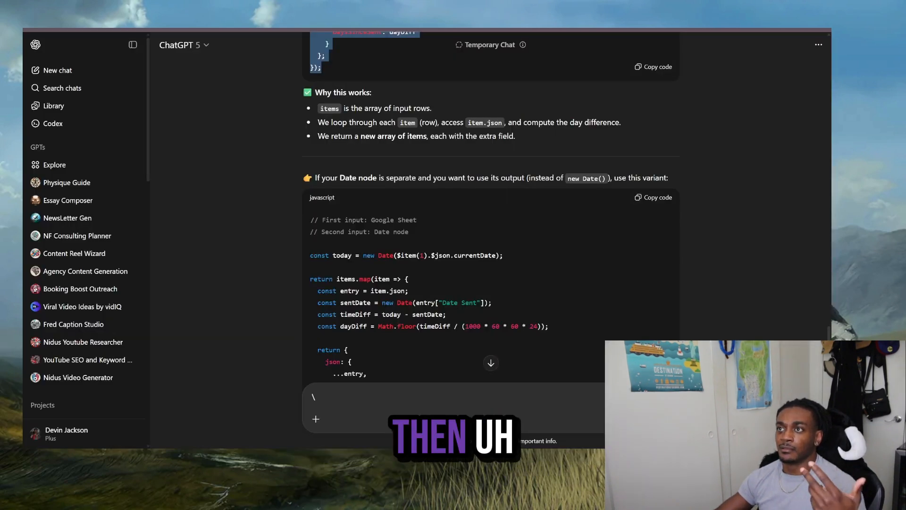
key(ctrl+Tab)
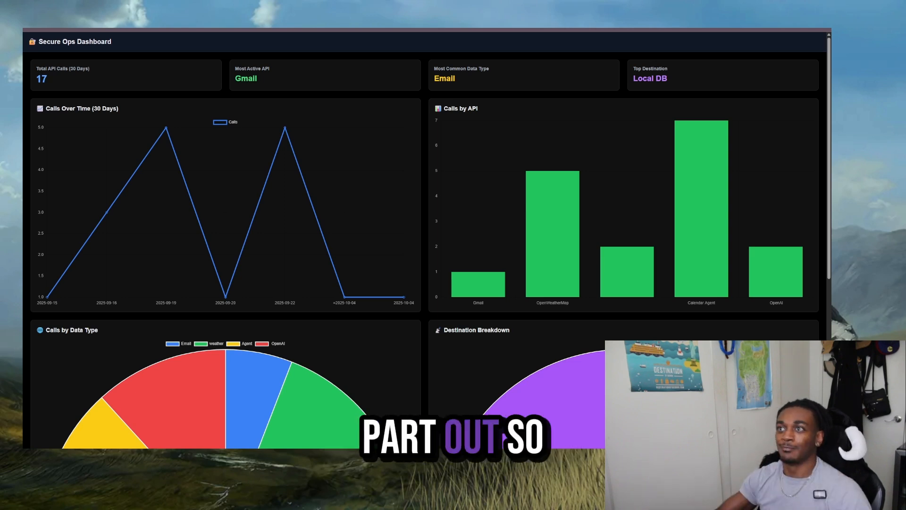
key(ctrl+Tab)
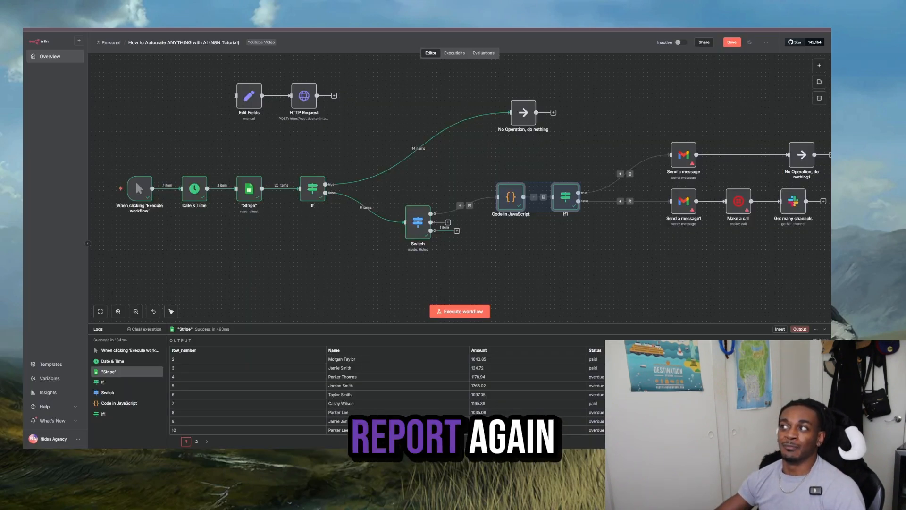
key(ctrl+Tab)
key(ctrl+Tab)
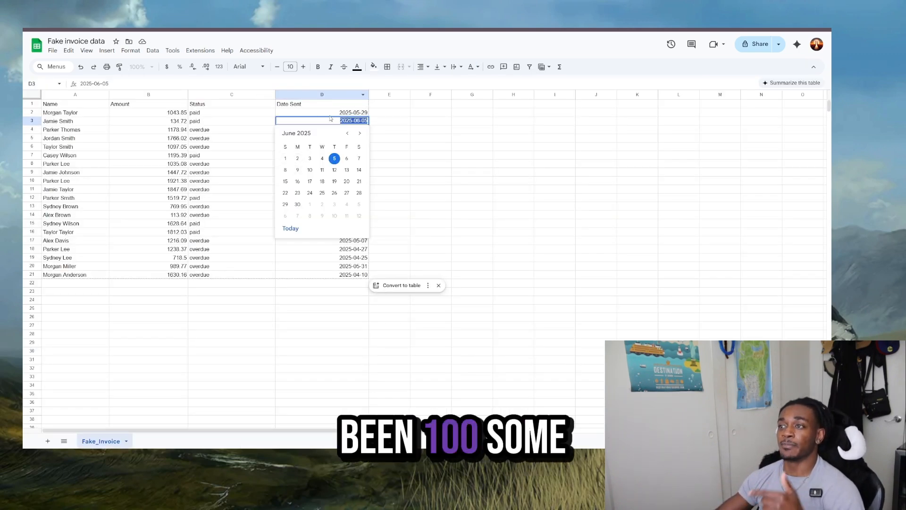
key(ctrl+Tab)
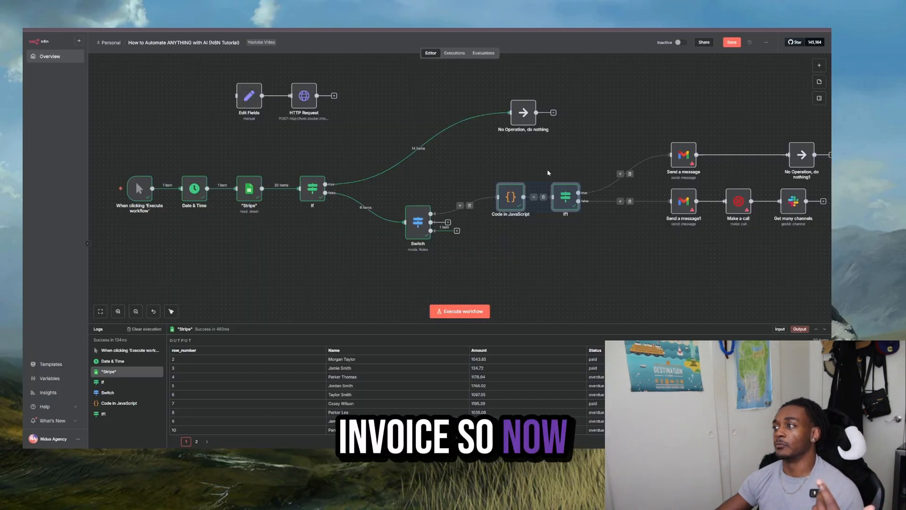
- Examine the Code in JavaScript node's day-difference script and its DaysSinceSent output
scroll(558, 236, right, 4)
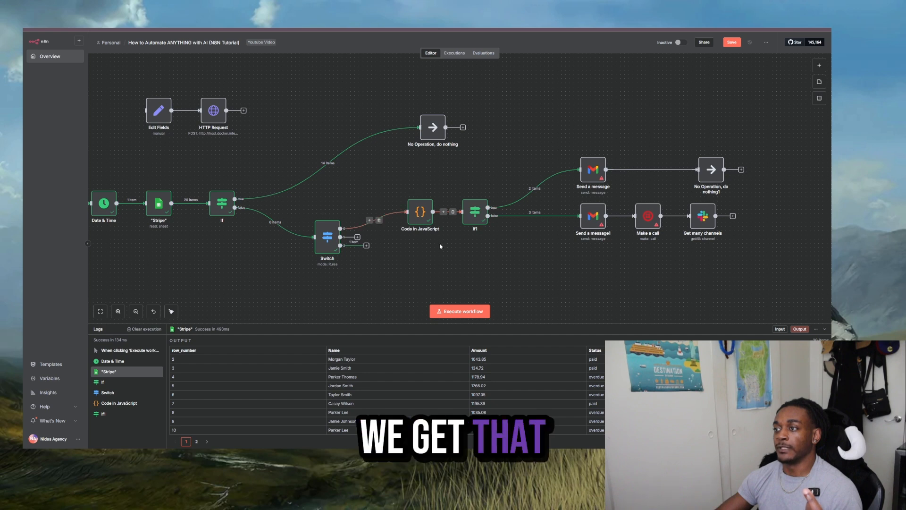
double_click(416, 218)
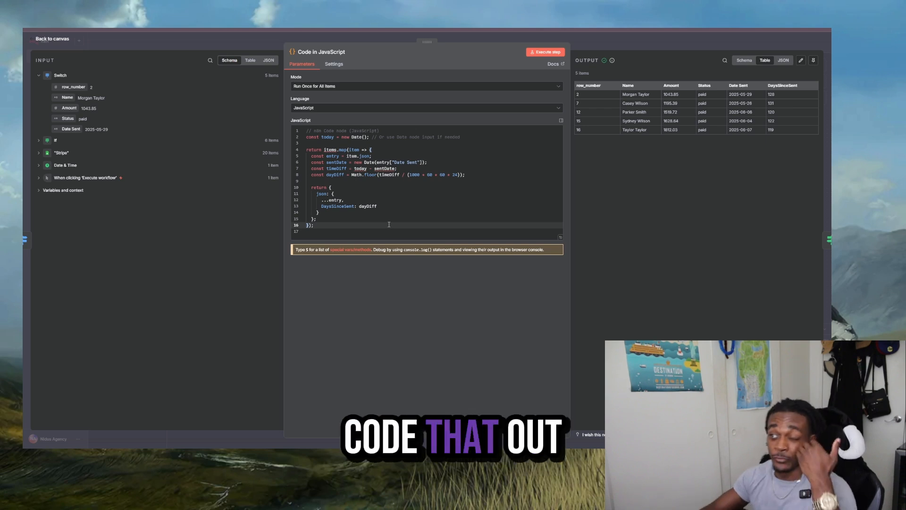
click(659, 49)
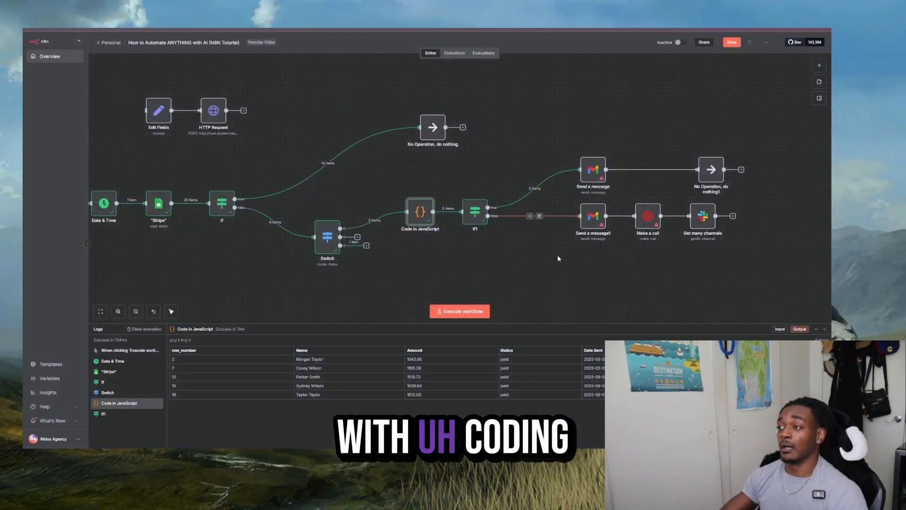
- Space out the workflow by moving If1 right, lowering Send a message1 and Make a call, and shifting Get many channels down and right
mouse_move(475, 211)
mouse_down()
mouse_move(502, 205)
mouse_move(492, 211)
mouse_up()
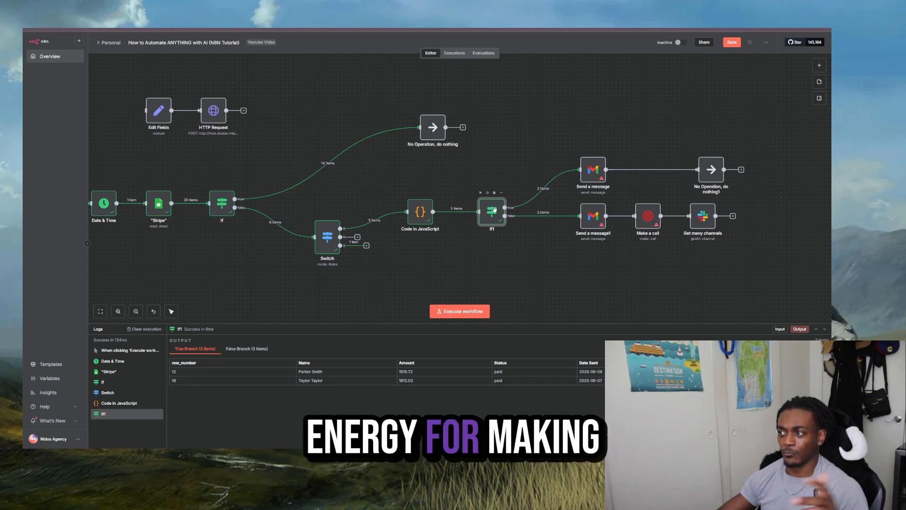
scroll(519, 246, right, 5)
scroll(519, 245, down, 1)
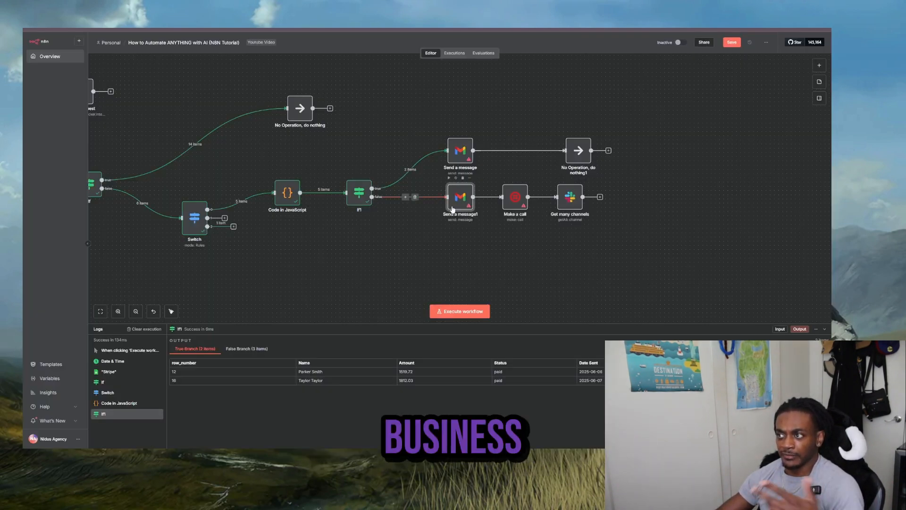
drag(452, 209, 440, 222)
drag(513, 205, 578, 216)
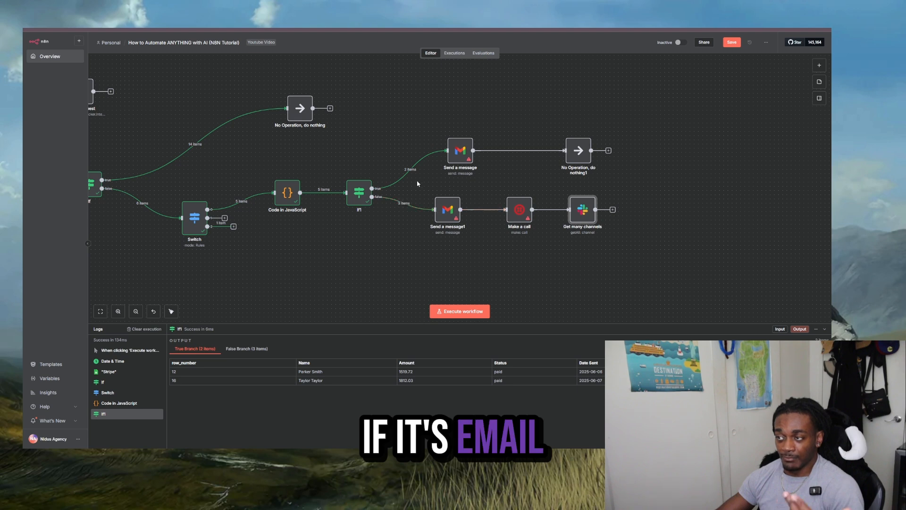
drag(418, 182, 495, 240)
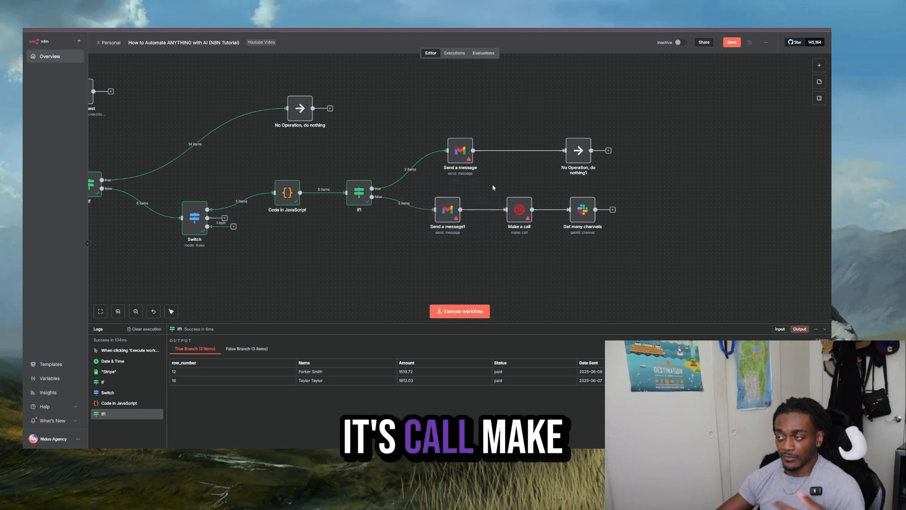
drag(555, 244, 556, 249)
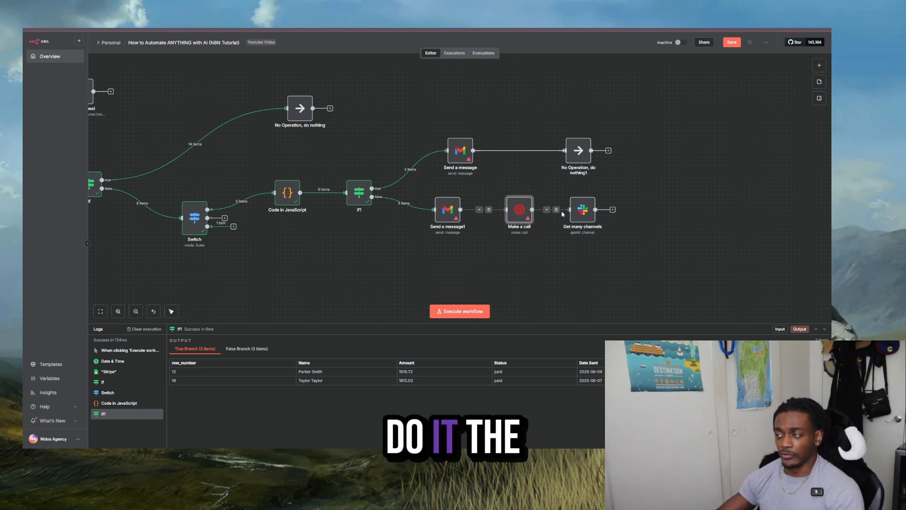
mouse_move(586, 213)
mouse_down()
mouse_move(619, 210)
mouse_move(603, 211)
mouse_up()
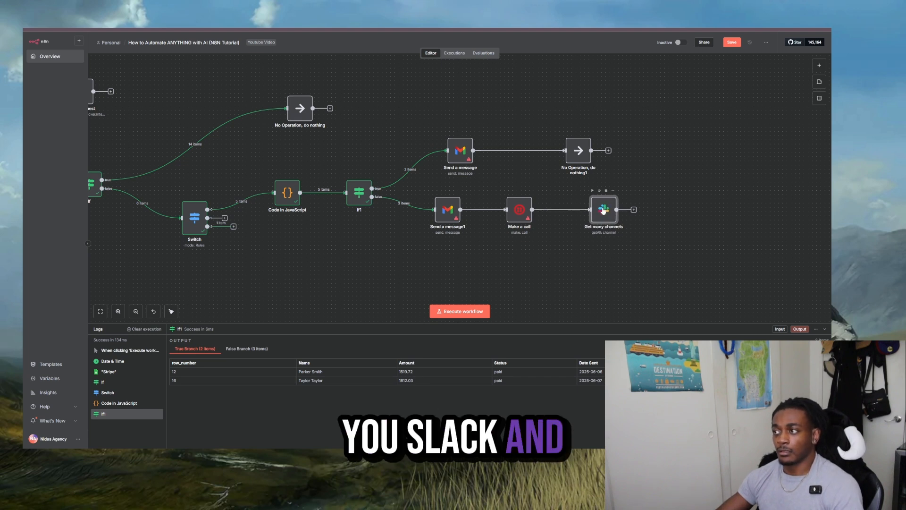
- Switch to the Google Docs plan and fill its empty last bullet with "Remind again in 7 days"
click(634, 210)
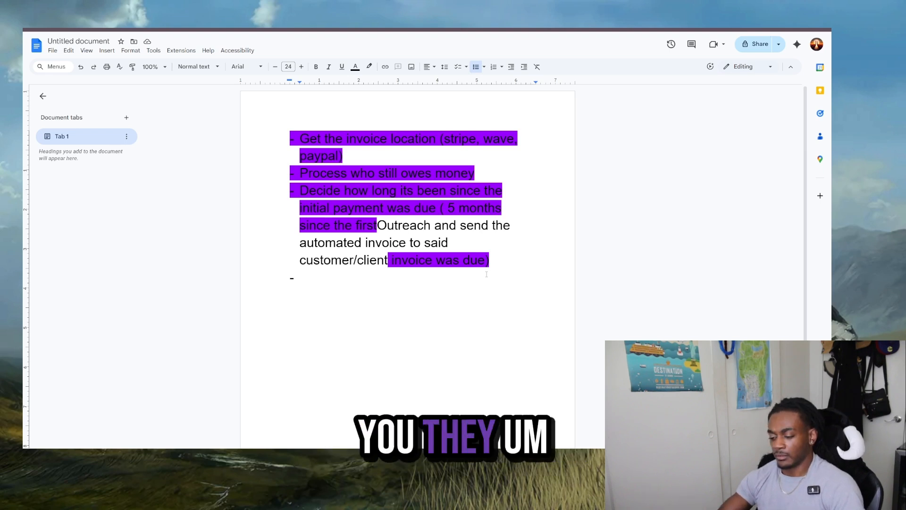
key(BackSpace)
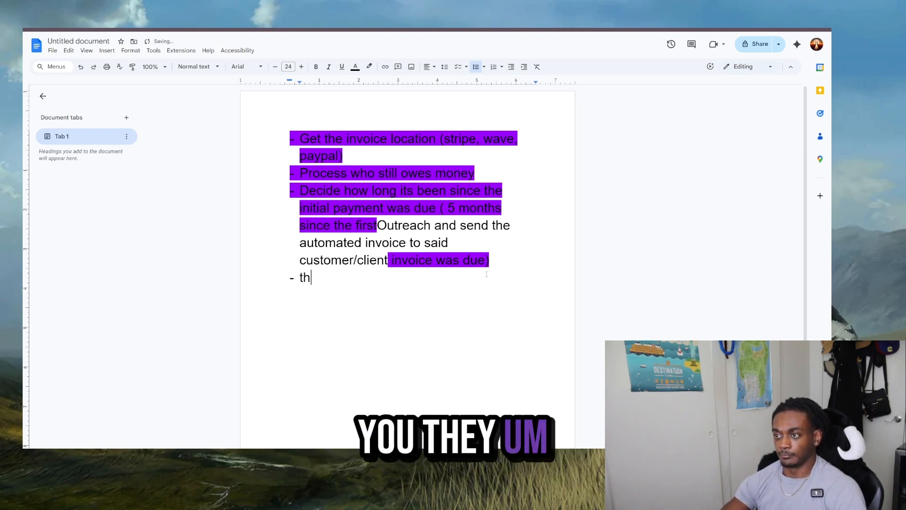
key(BackSpace)
key(BackSpace)
text(remind ag)
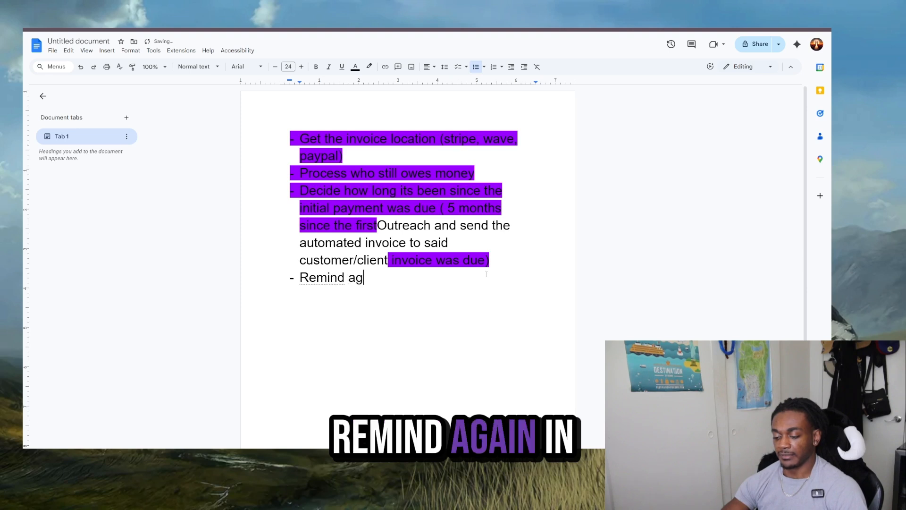
text(ain in 7 days)
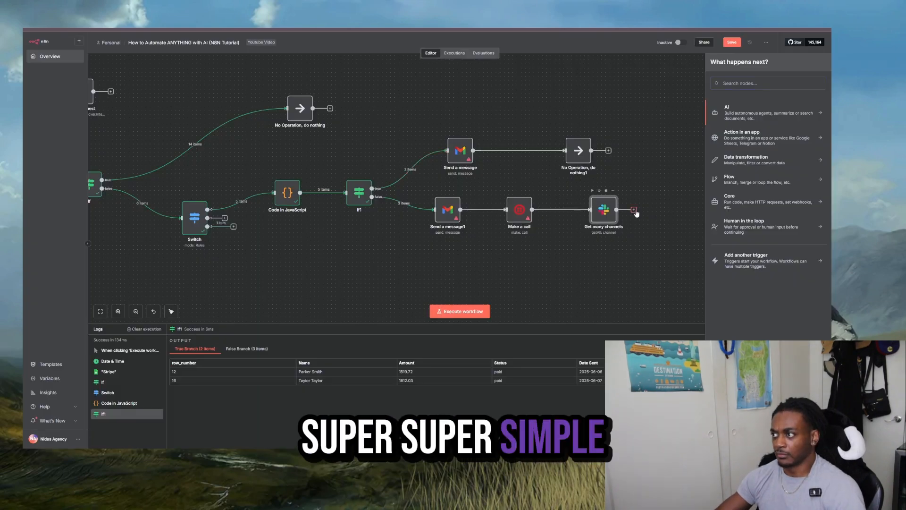
- Back in n8n, add a Wait node after Get many channels and set it to resume after 7 days
text(wa)
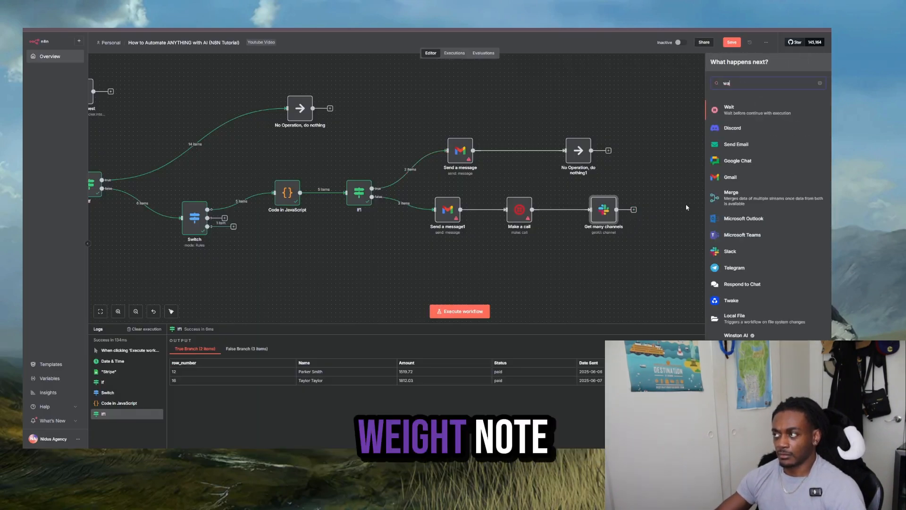
key(Return)
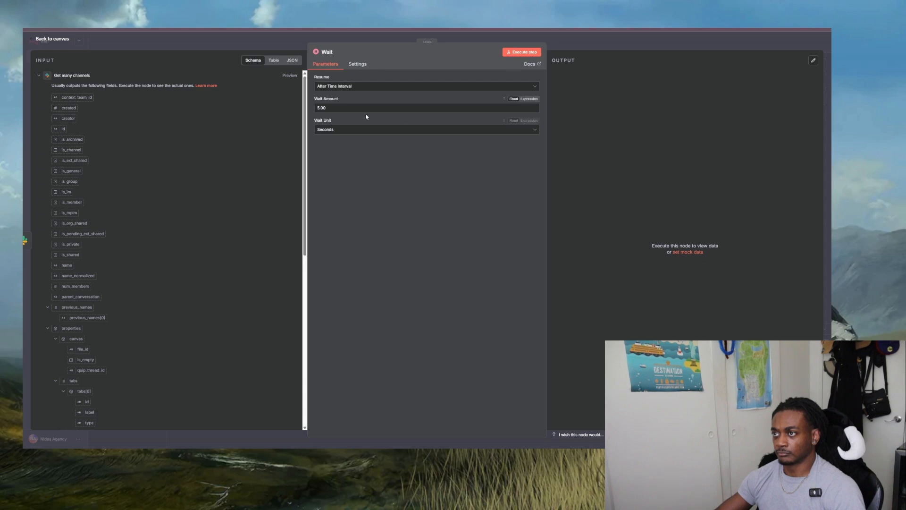
text(7)
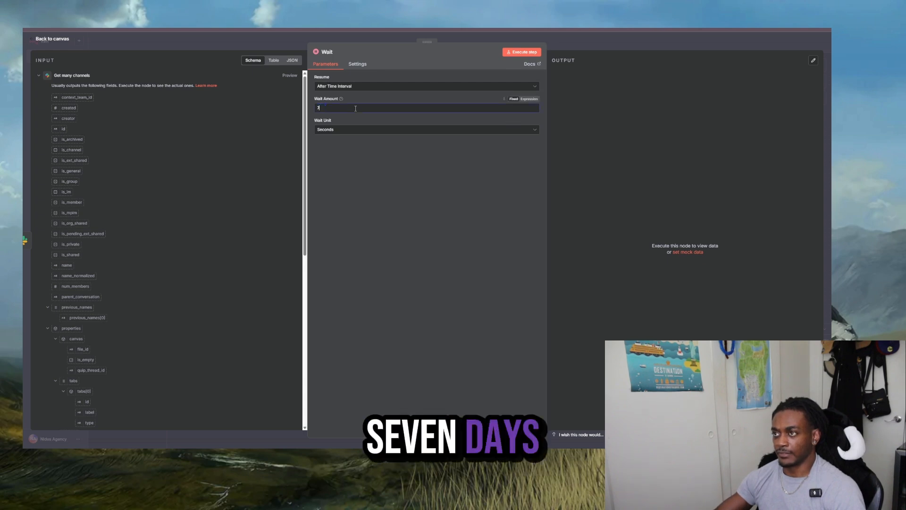
click(342, 129)
click(327, 182)
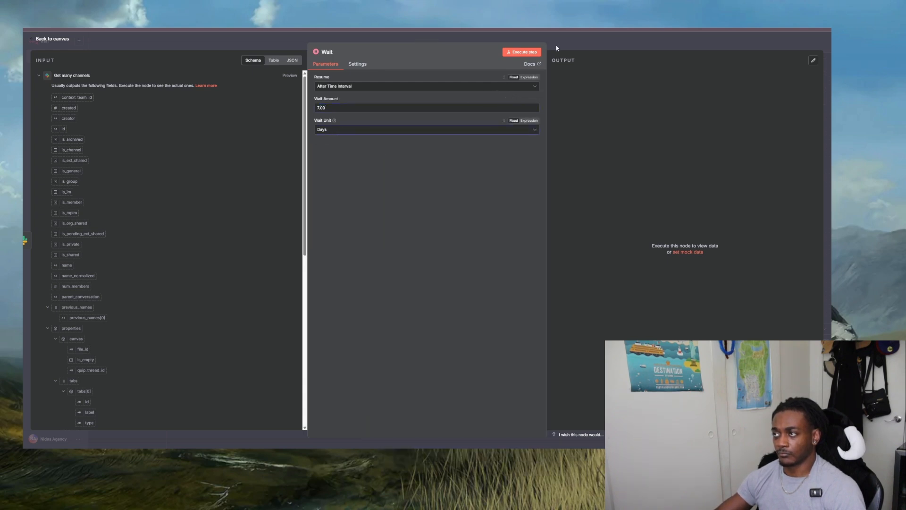
key(Escape)
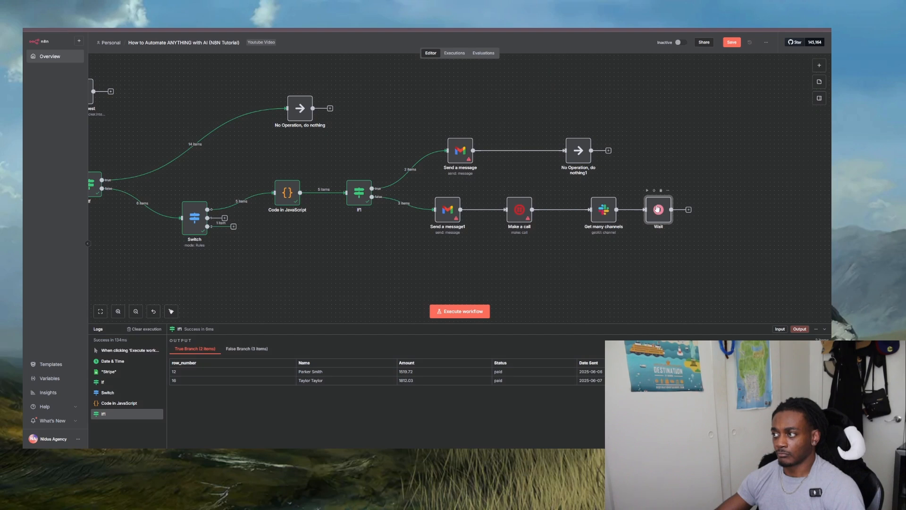
- Duplicate the Send a message1 Gmail node and place the copy after the Wait node
right_click(452, 216)
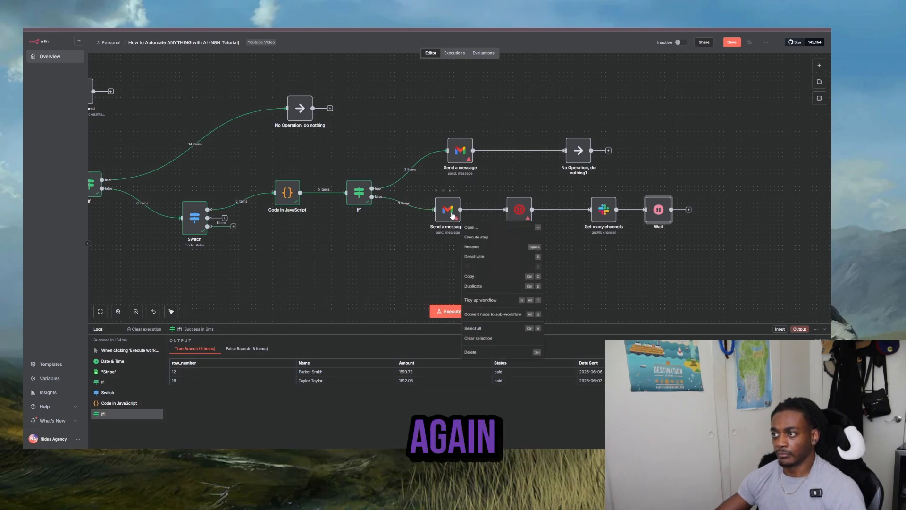
click(452, 216)
right_click(451, 216)
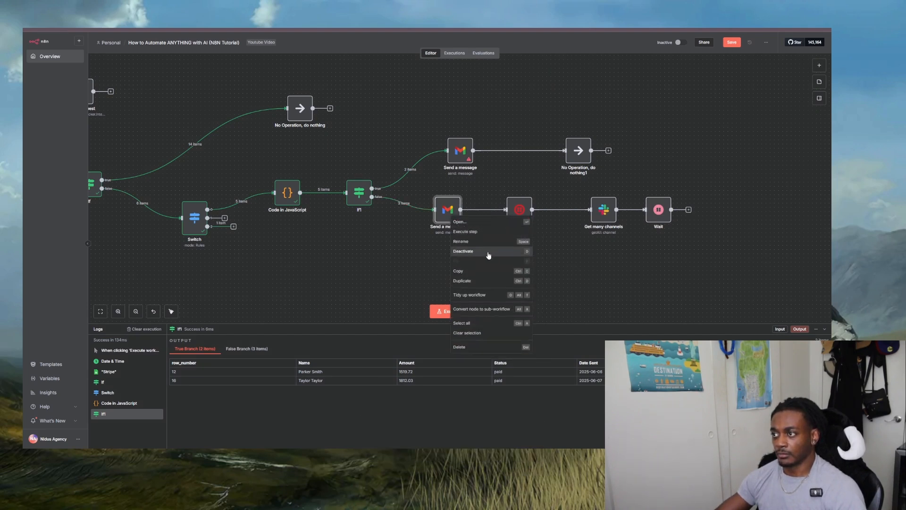
click(482, 282)
drag(481, 241, 724, 206)
click(688, 209)
click(677, 165)
click(662, 179)
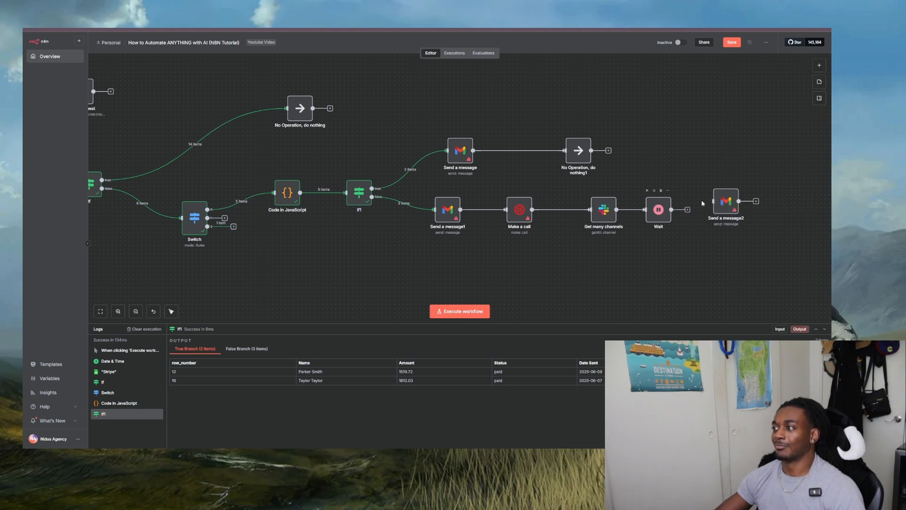
- Connect Send a message2 level with the Wait node and move Send a message directly above Send a message1
drag(724, 200, 718, 208)
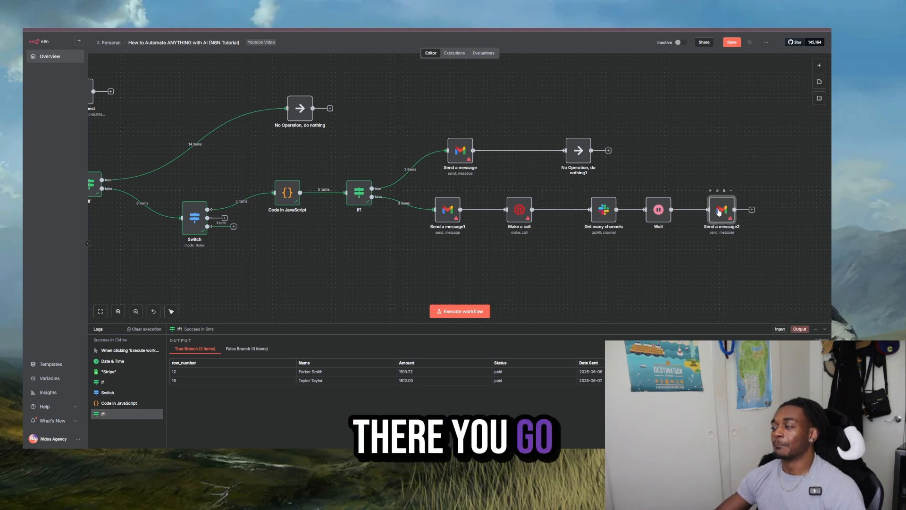
drag(192, 276, 163, 246)
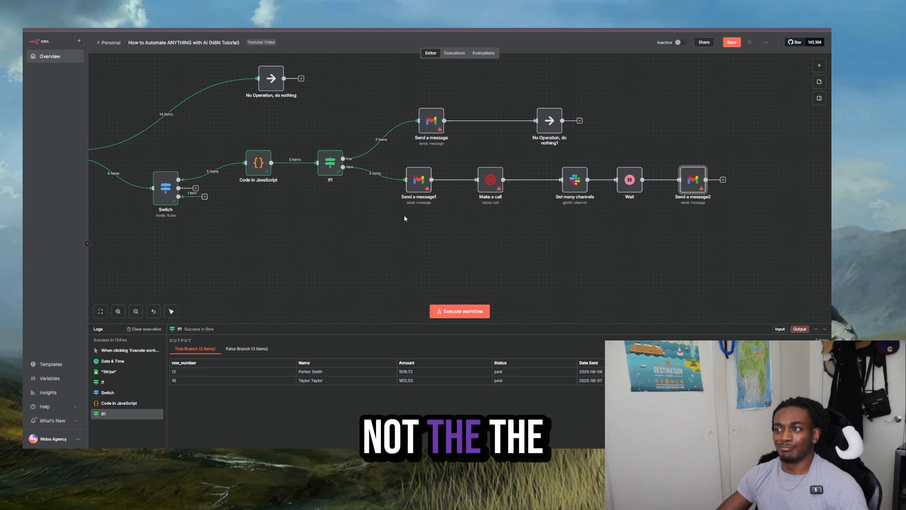
drag(435, 131, 422, 131)
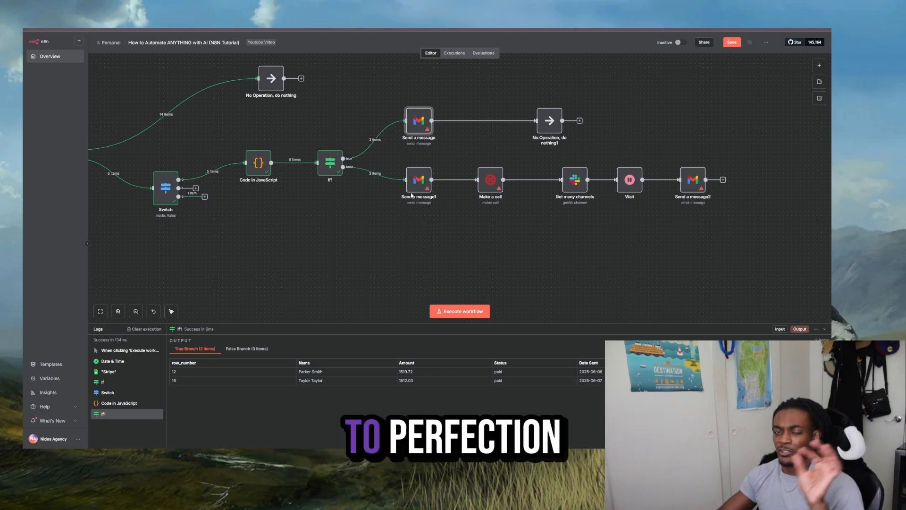
- Add a Stripe node with the Get a balance action between Send a message and No Operation, do nothing1
drag(346, 226, 596, 226)
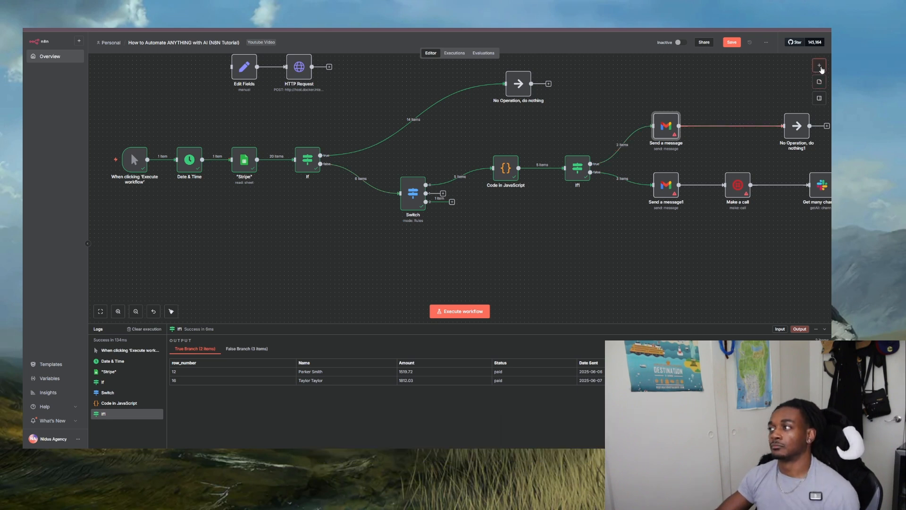
click(820, 67)
text(str)
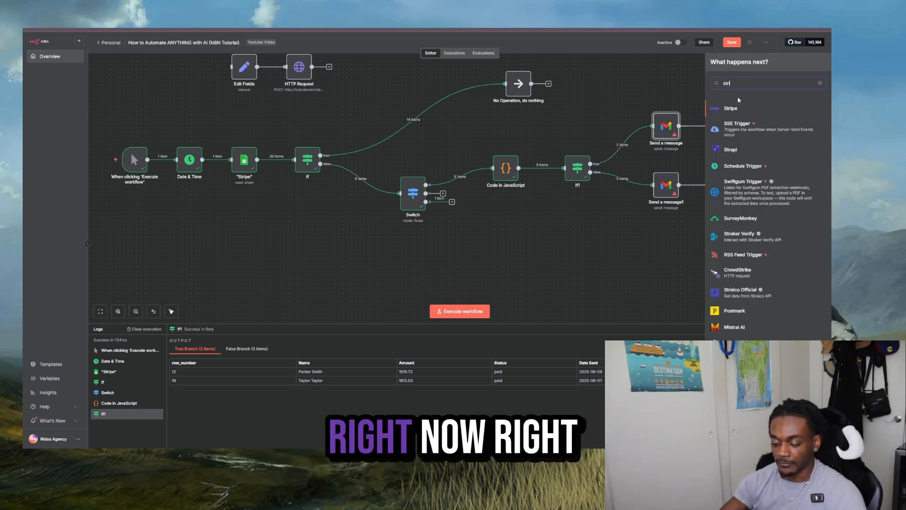
text(ipe)
click(750, 109)
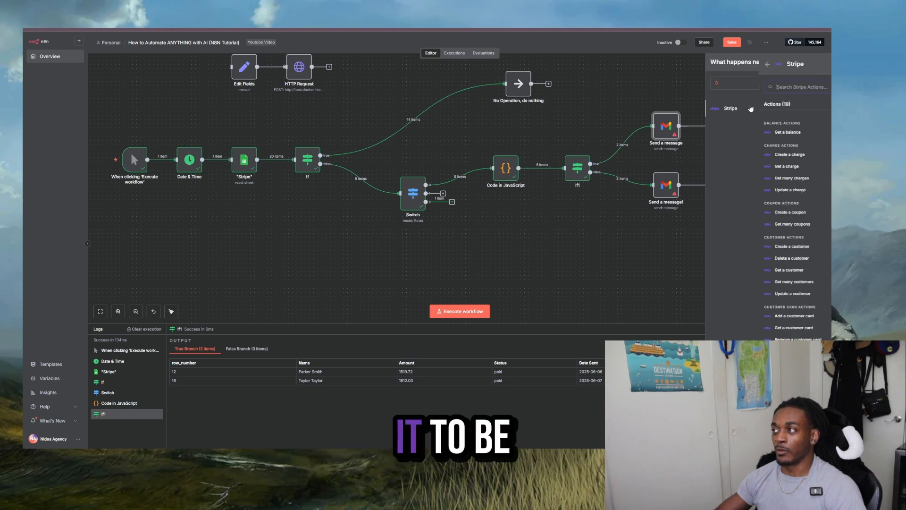
click(793, 132)
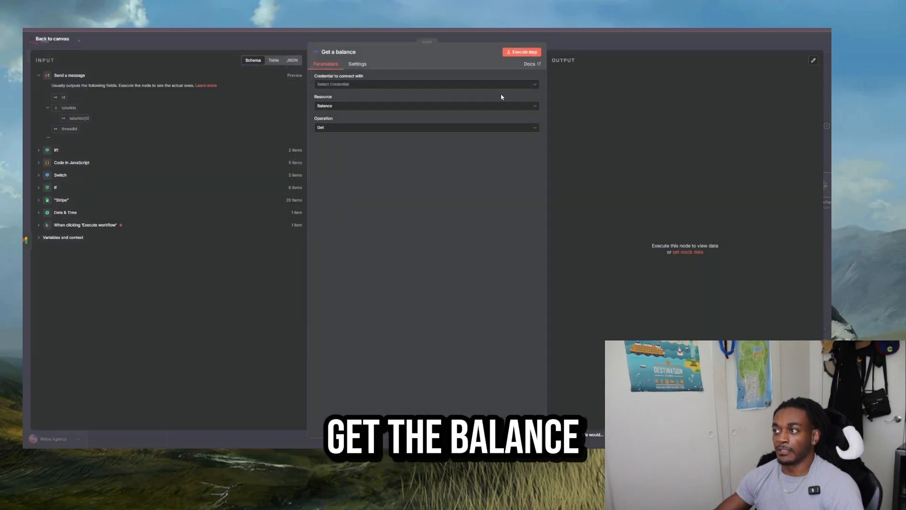
- Try creating a Stripe API credential for Get a balance by entering the secret key, and discard it without saving
click(517, 85)
click(352, 98)
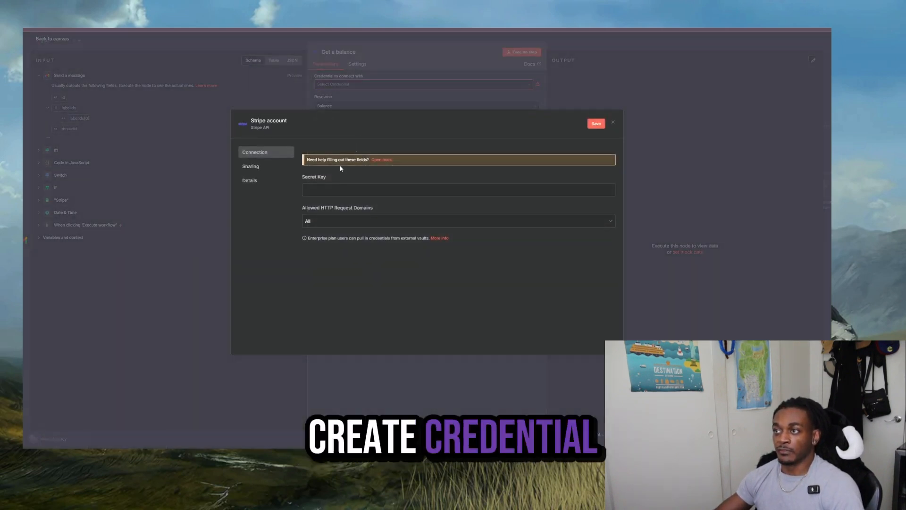
click(332, 190)
key(ctrl+v)
click(611, 46)
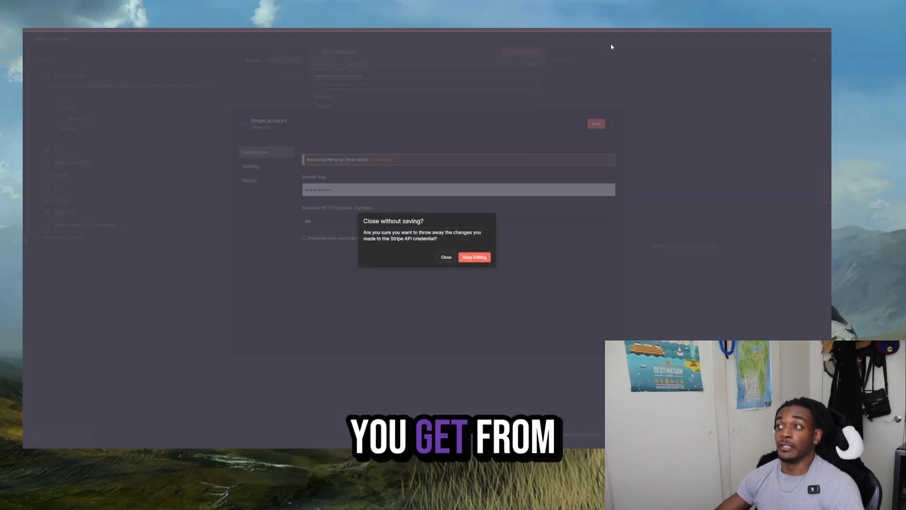
click(450, 258)
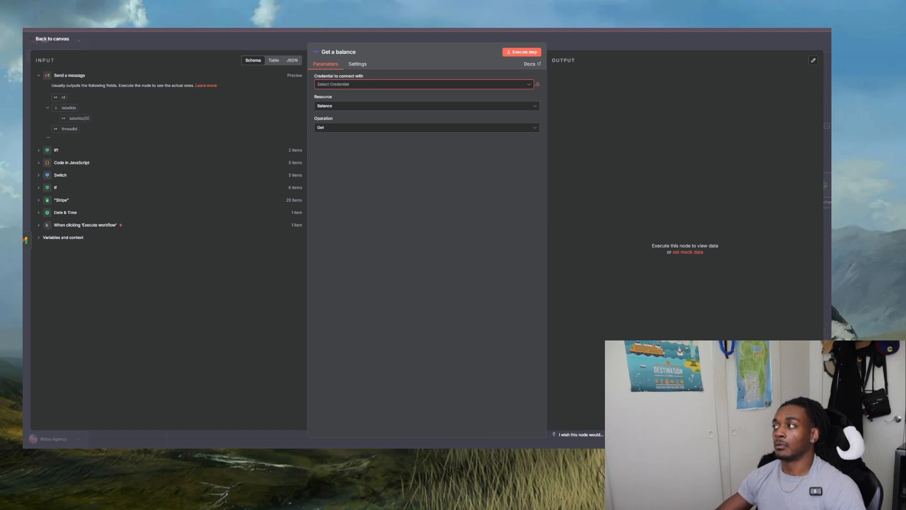
- Switch to the Google results, use the corrected search "stripe api" and look through the Stripe API pages
key(ctrl+Tab)
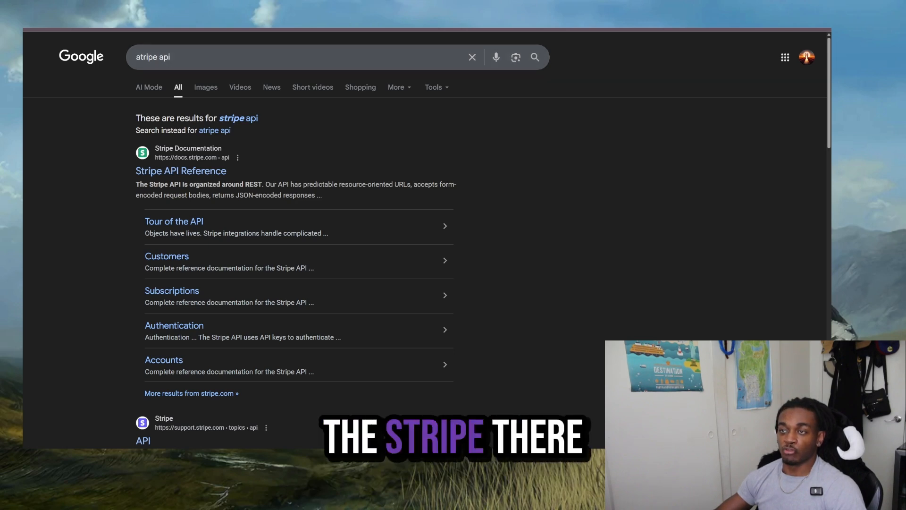
click(228, 119)
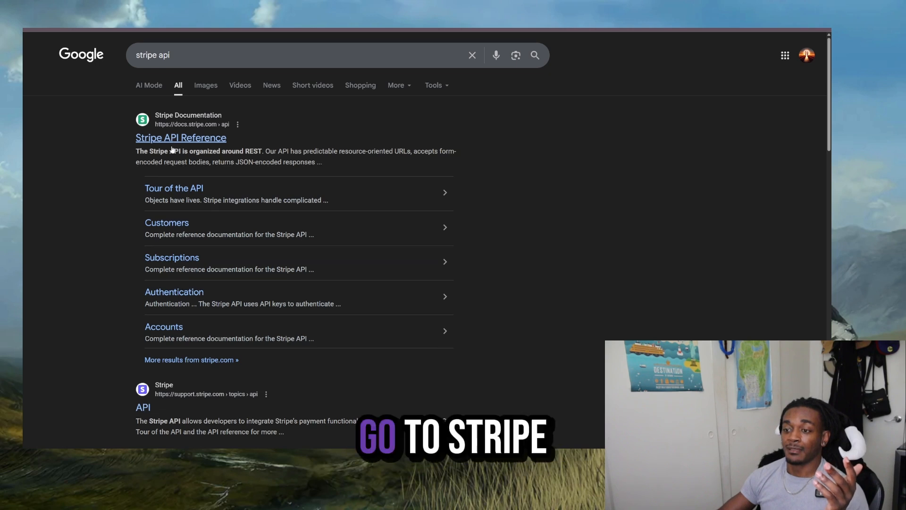
scroll(194, 255, down, 3)
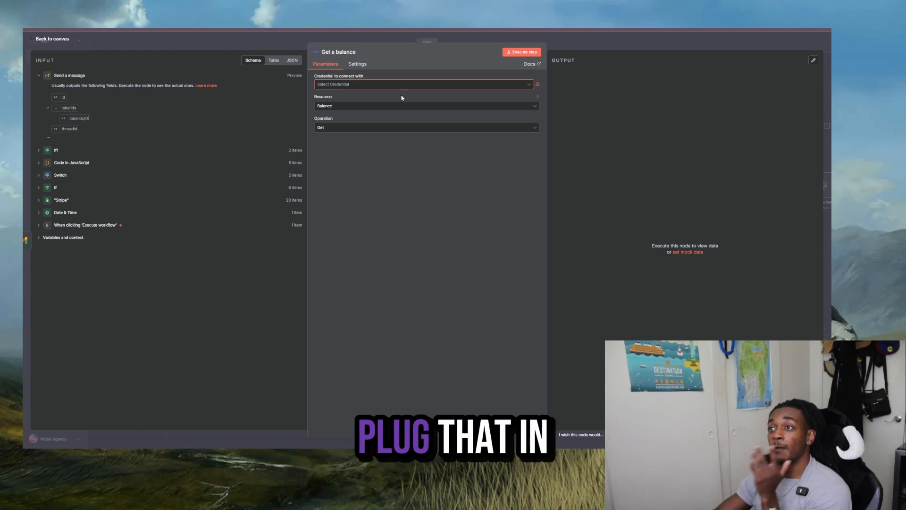
- Back in n8n, open another new Stripe credential from Get a balance, discard it and return to the canvas
click(386, 84)
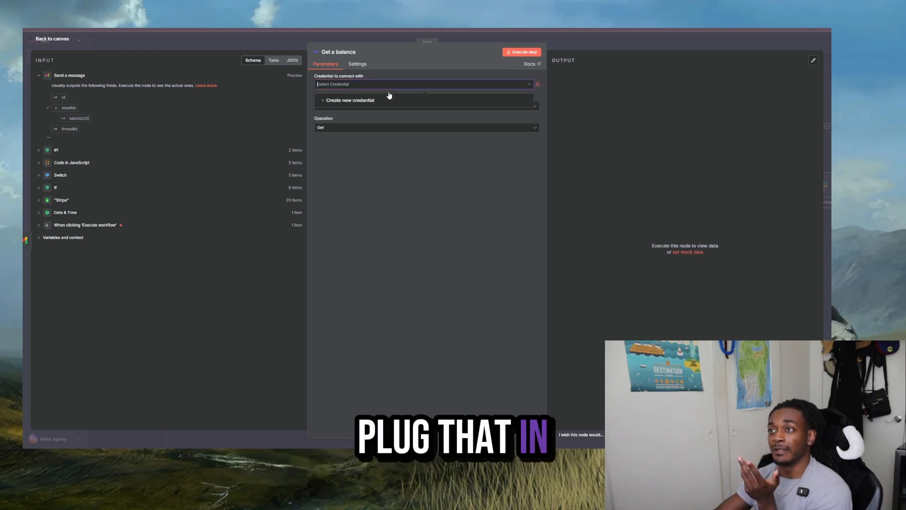
click(346, 100)
click(551, 47)
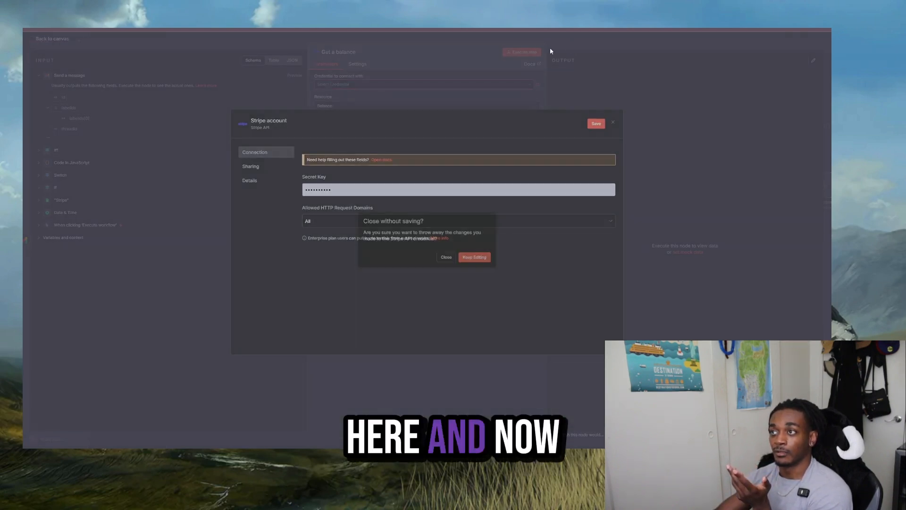
click(447, 258)
click(596, 47)
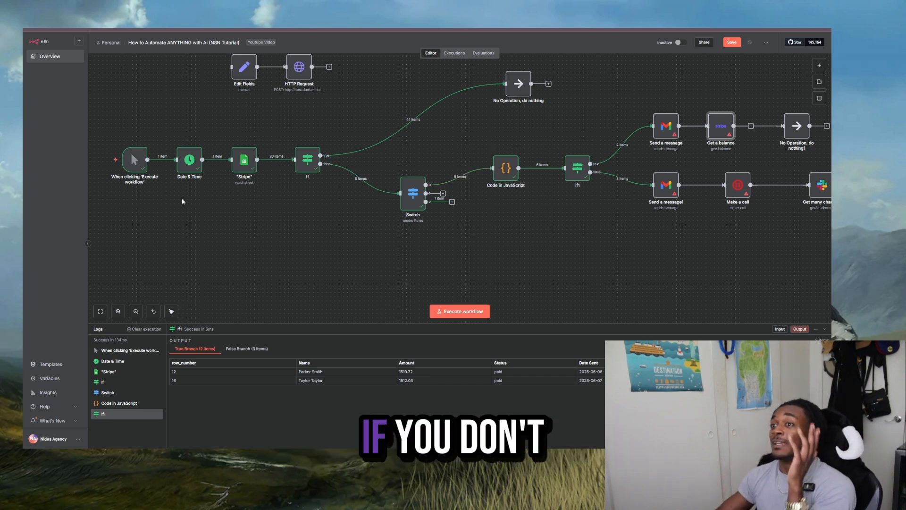
drag(184, 200, 126, 215)
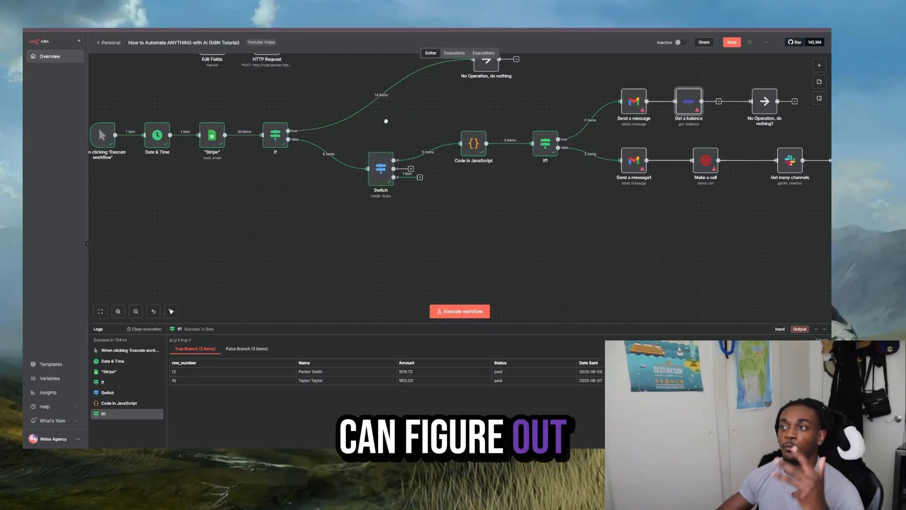
scroll(387, 121, right, 5)
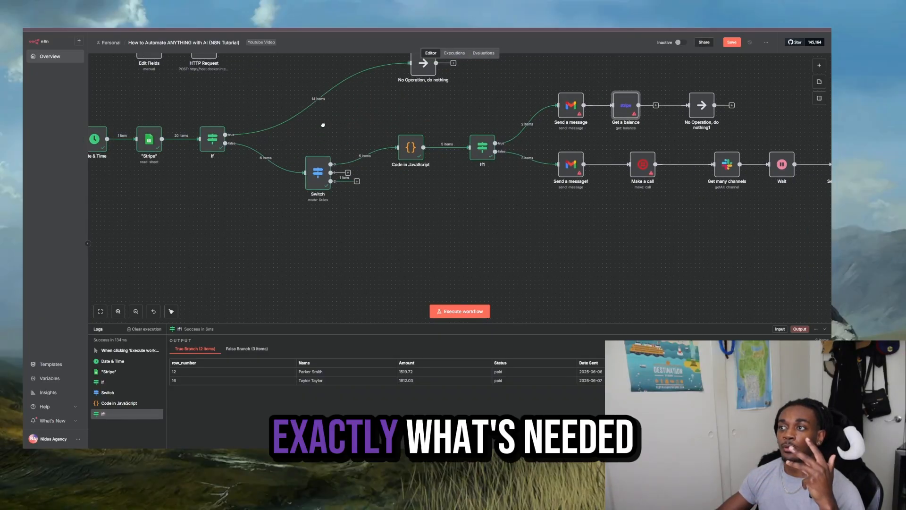
drag(305, 102, 369, 130)
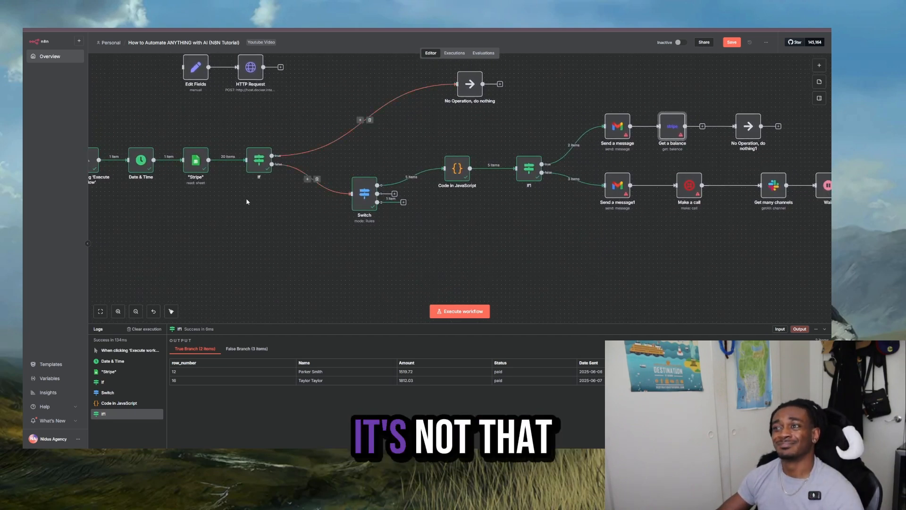
drag(599, 243, 561, 223)
drag(491, 202, 612, 243)
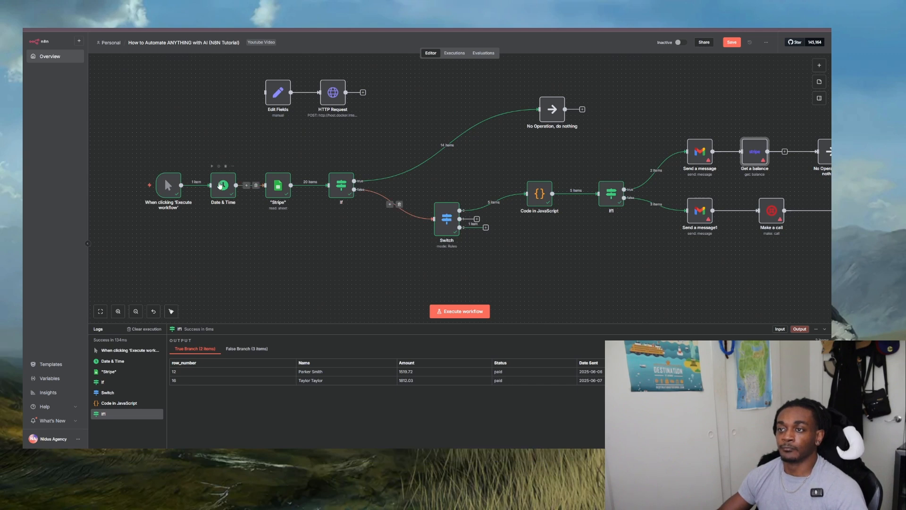
scroll(169, 163, down, 1)
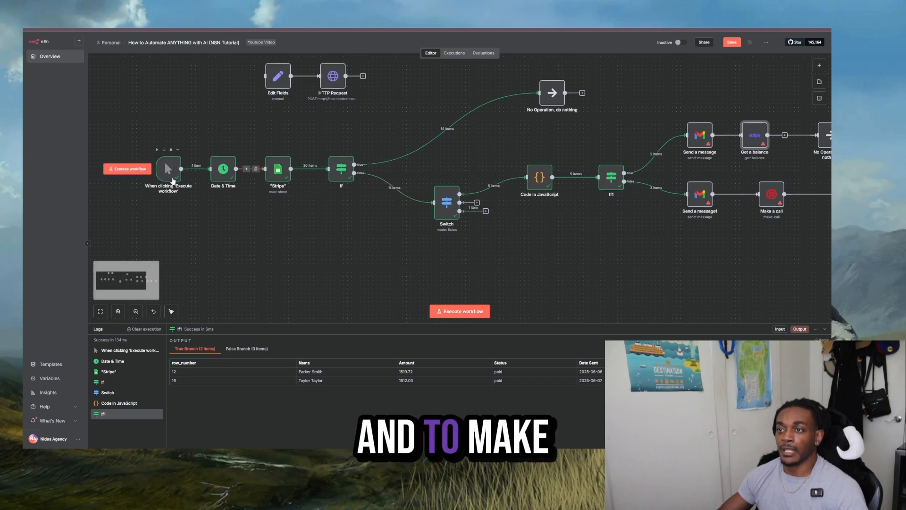
- Add a Google Sheets trigger of type On row added or updated, keep its default settings and return to the canvas
right_click(191, 201)
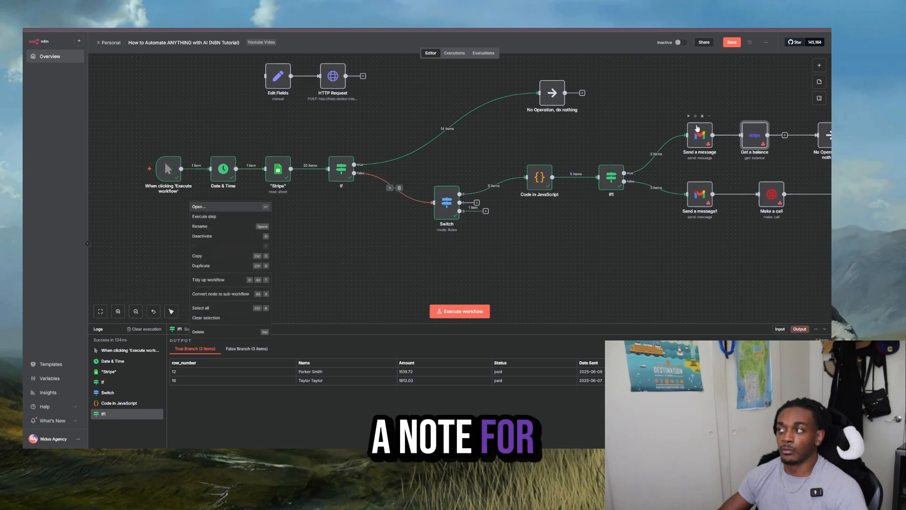
click(819, 65)
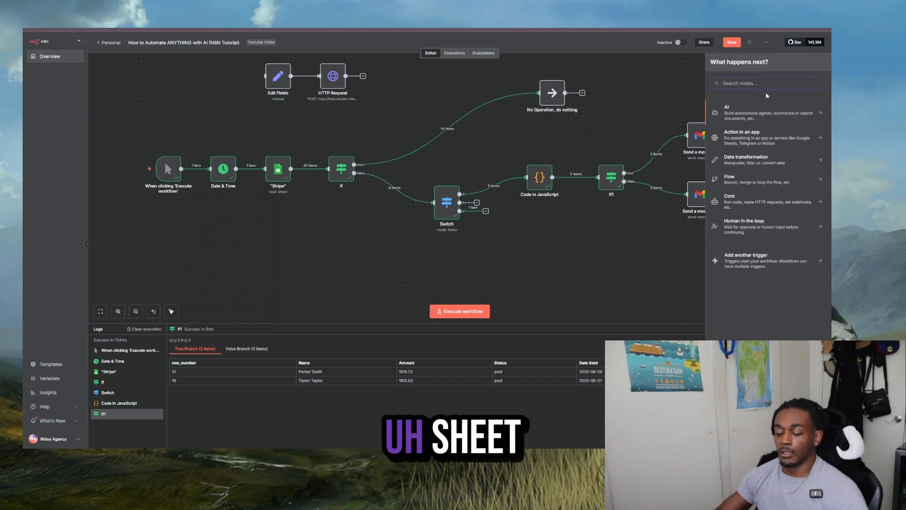
text(sheeet)
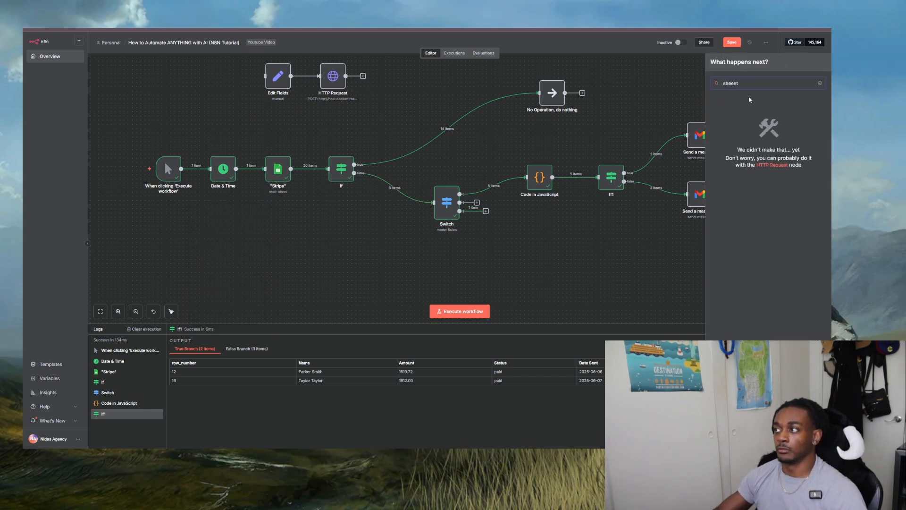
key(BackSpace)
key(BackSpace)
click(752, 110)
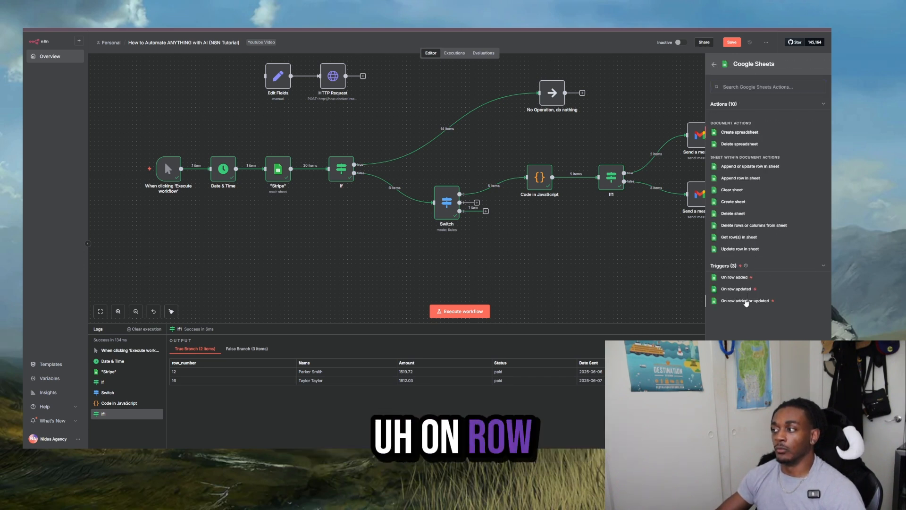
click(746, 300)
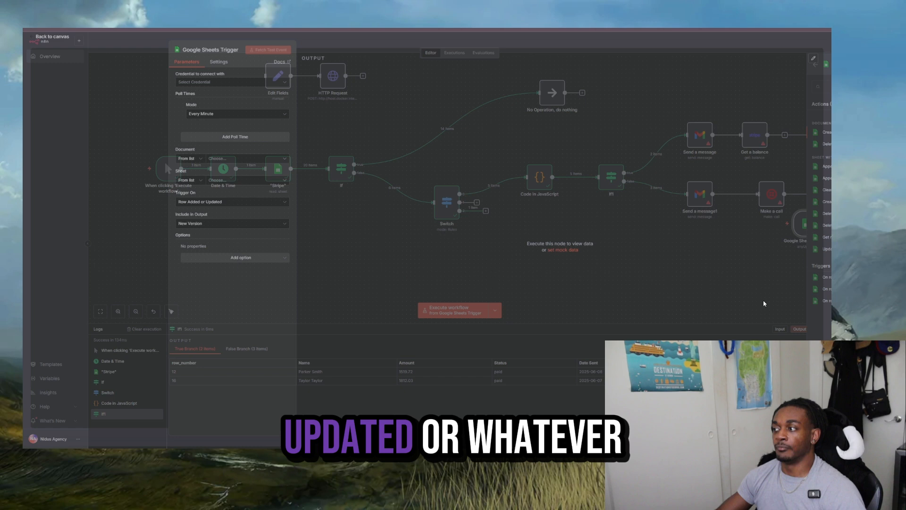
click(393, 50)
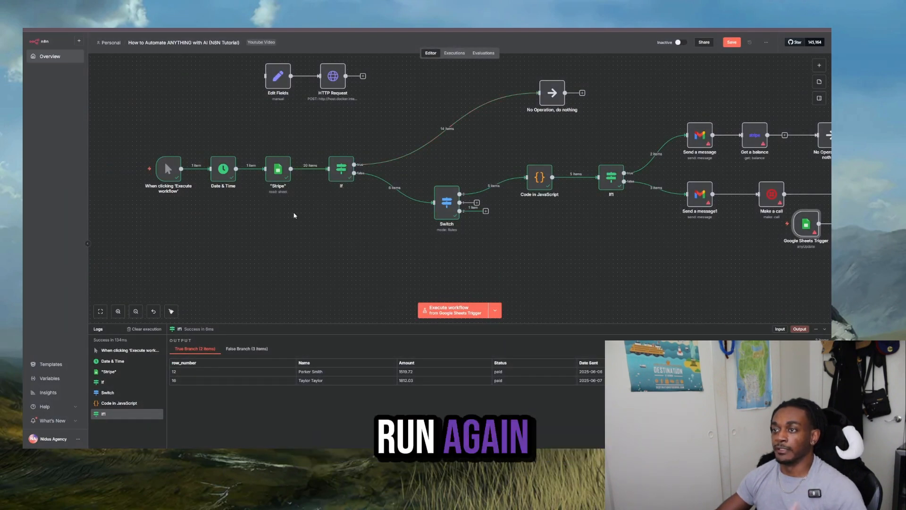